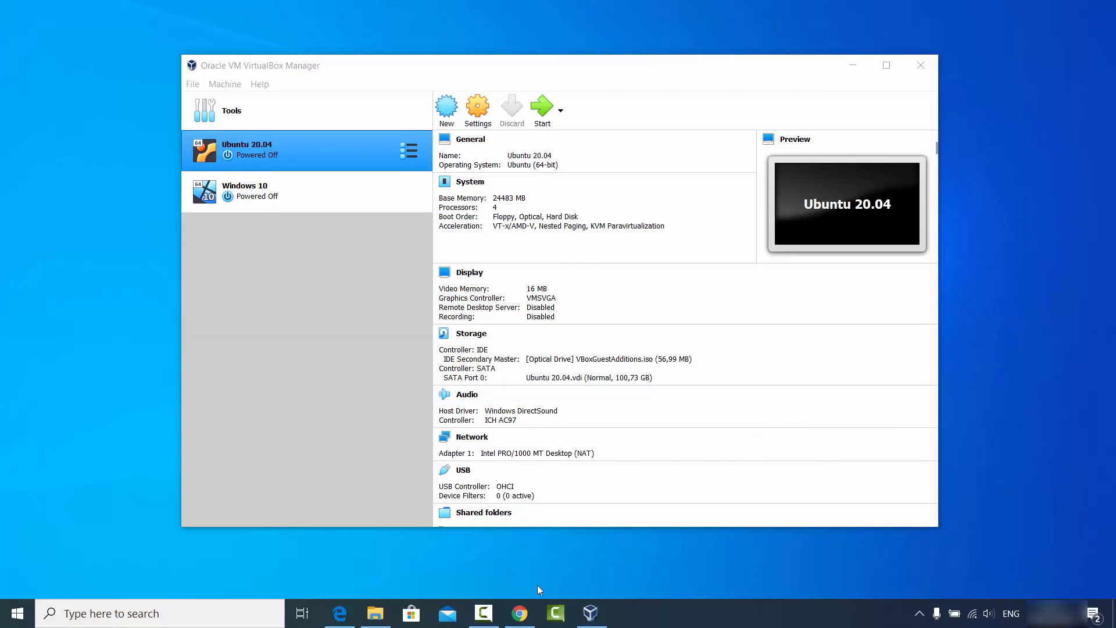
# Open the VirtualBox Downloads page from the Chrome search results.
pyautogui.click(519, 611)
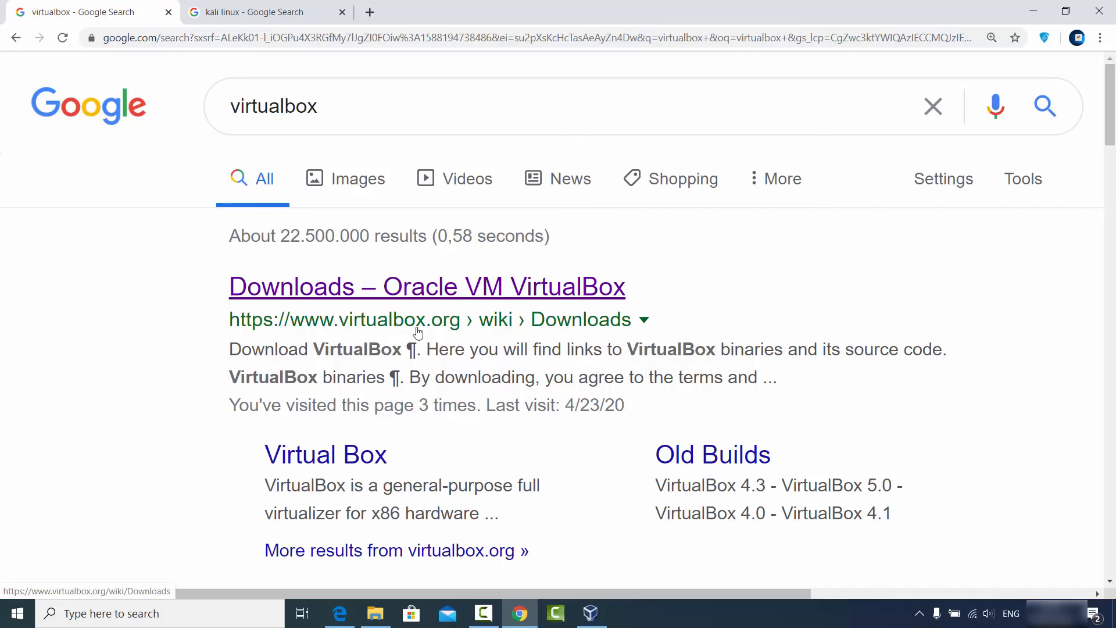
pyautogui.click(425, 286)
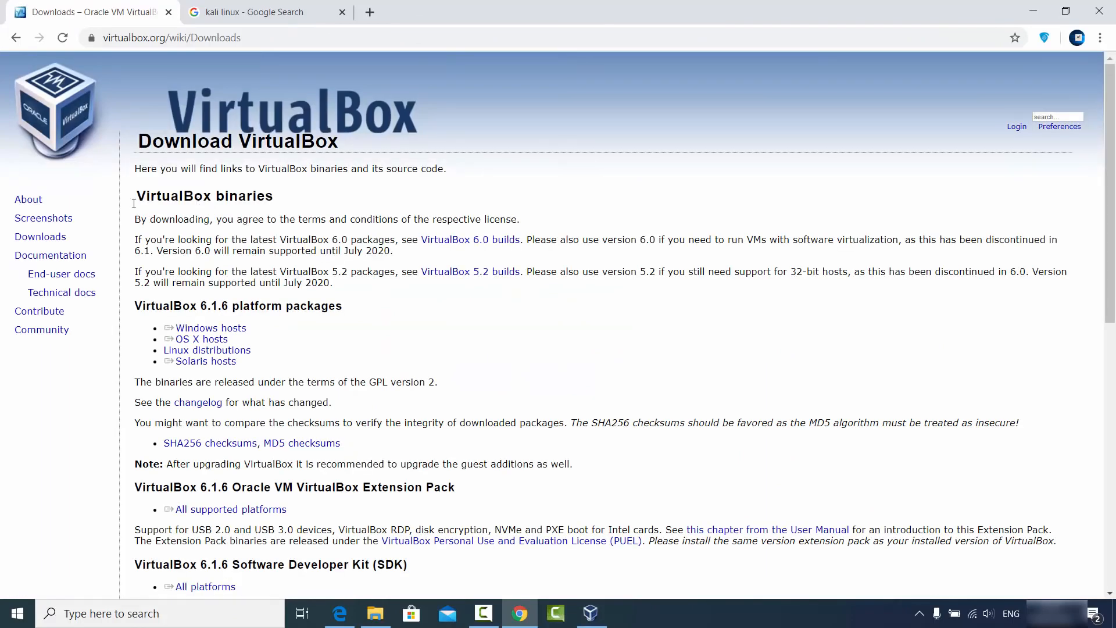
pyautogui.doubleClick(49, 236)
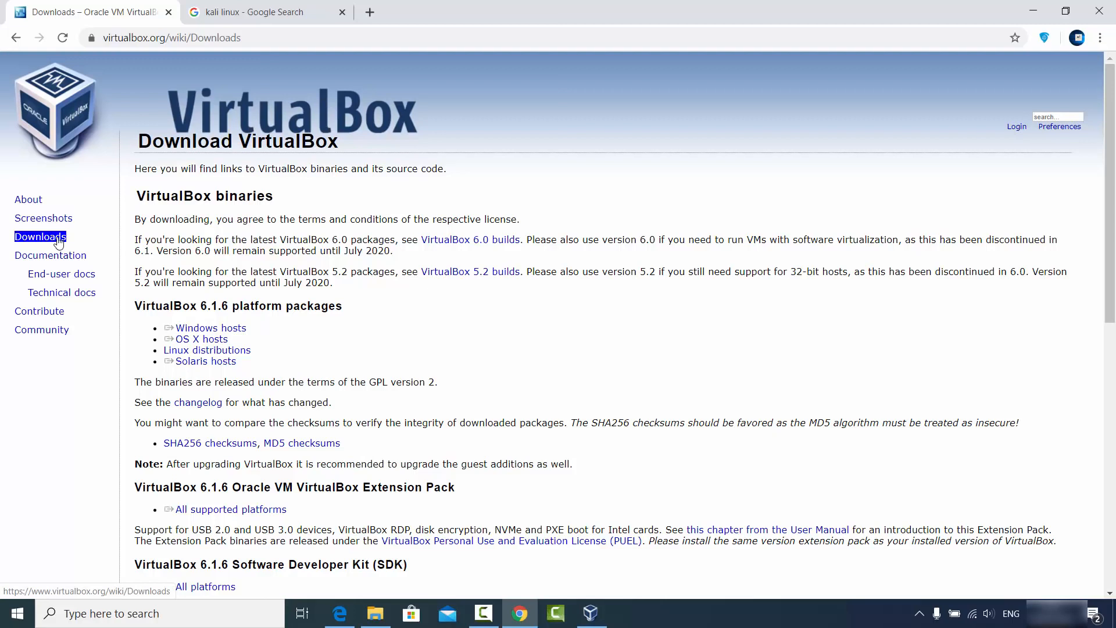
pyautogui.click(69, 241)
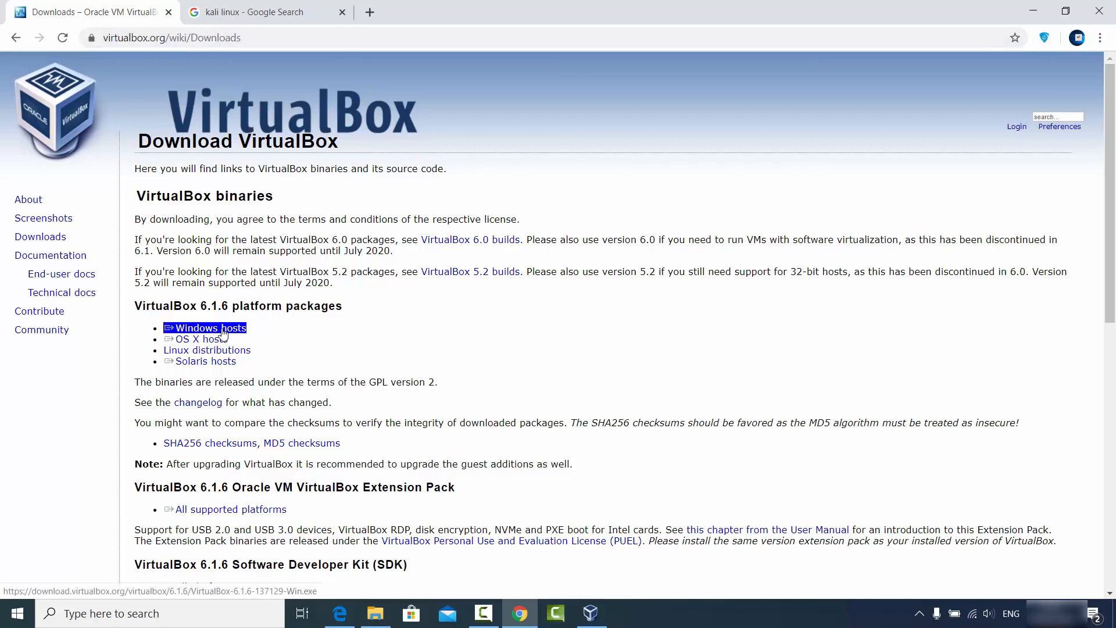
pyautogui.click(388, 340)
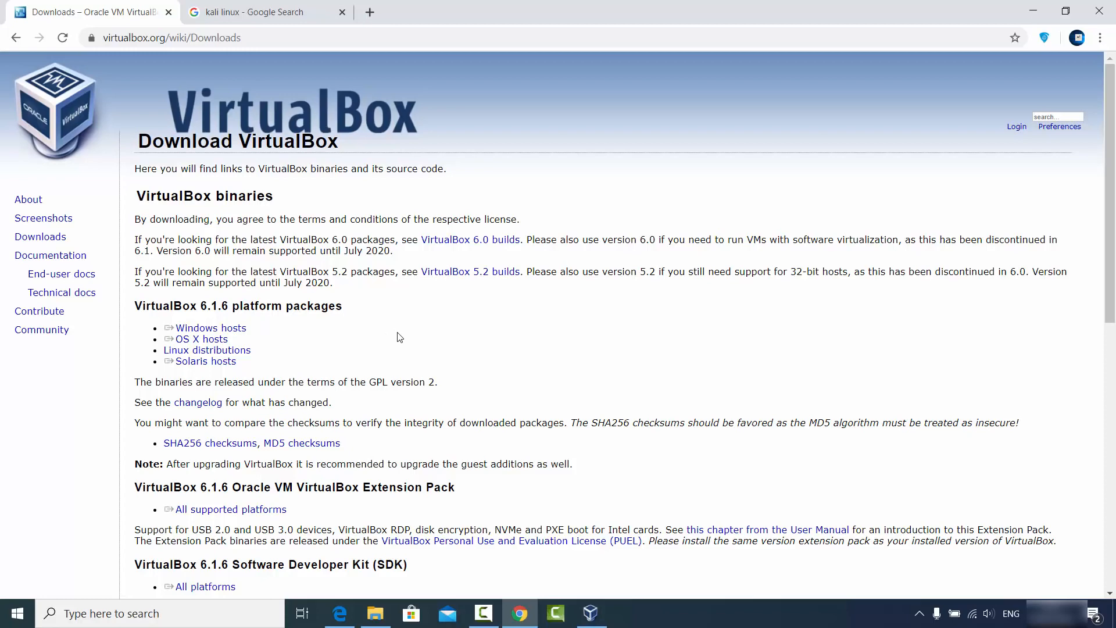
# Briefly reveal VirtualBox Manager, then switch to the 'kali linux' Google results tab.
pyautogui.click(1021, 13)
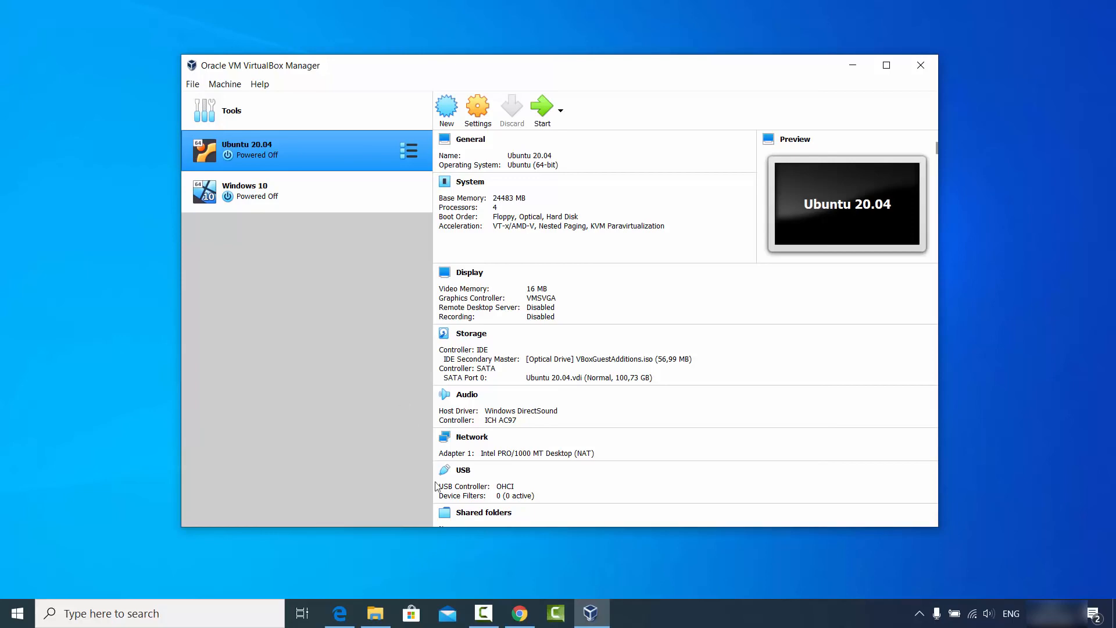
pyautogui.click(515, 614)
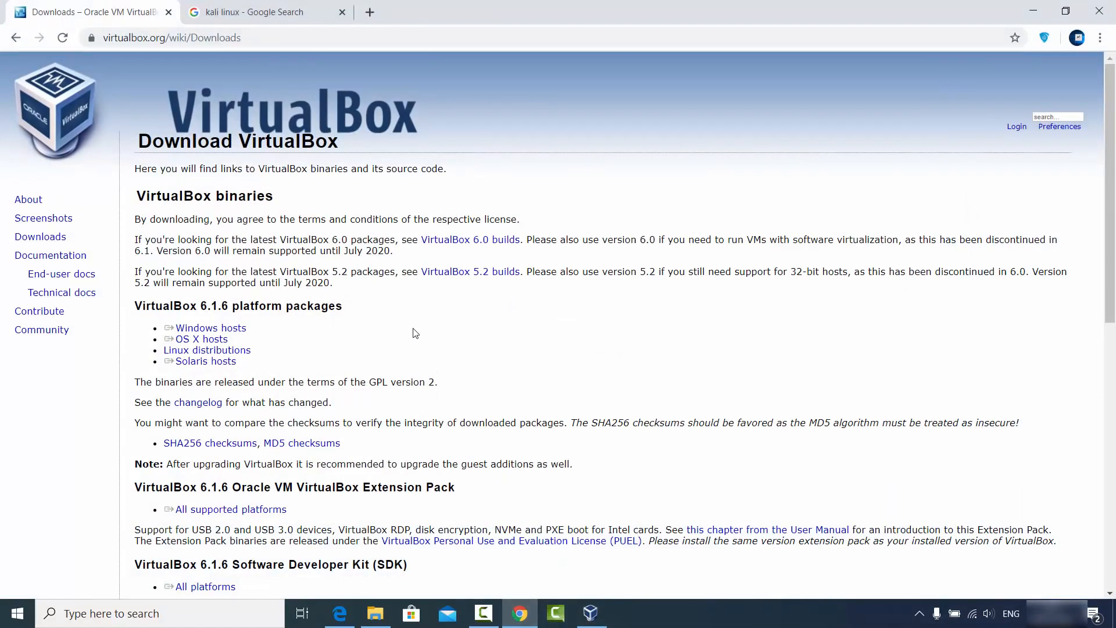
pyautogui.click(273, 13)
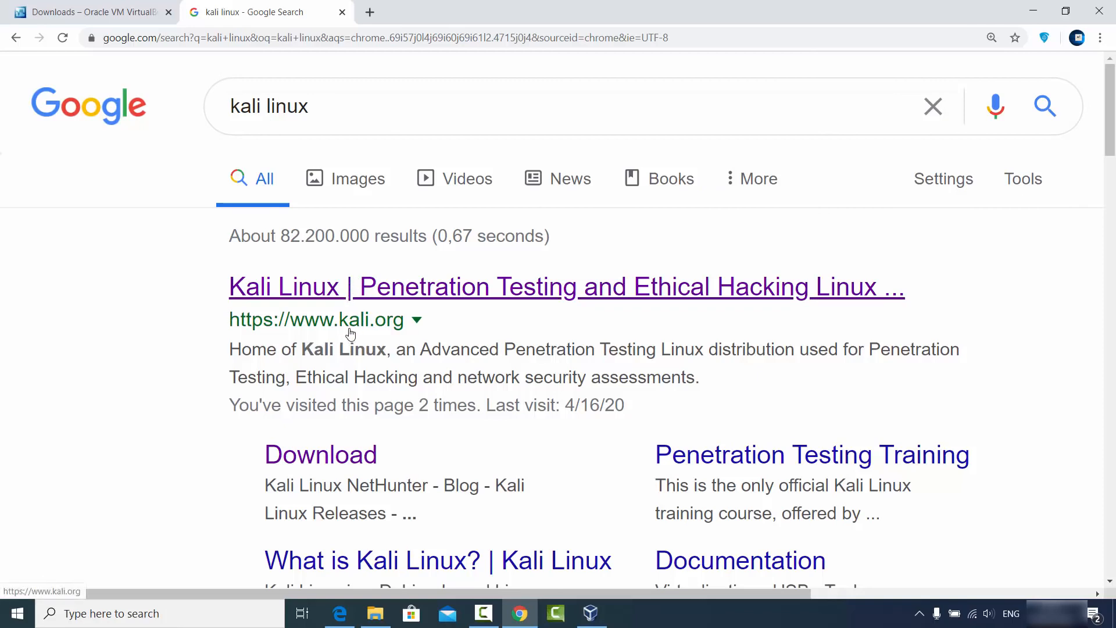
# Go to kali.org and open its Download Kali Linux page.
pyautogui.click(405, 301)
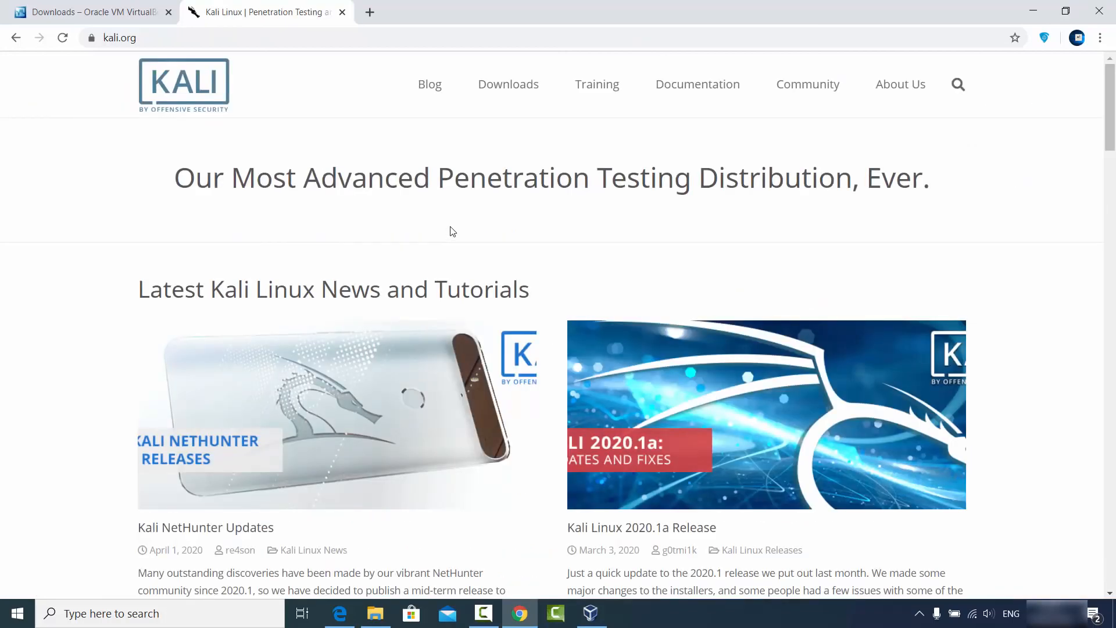
pyautogui.moveTo(505, 91)
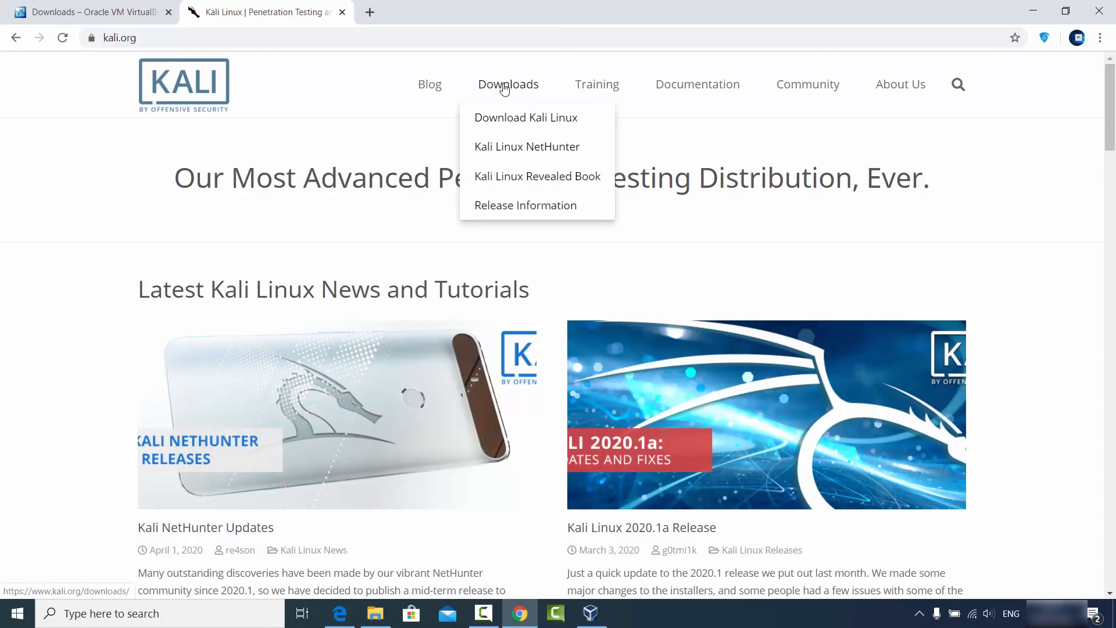
pyautogui.click(516, 122)
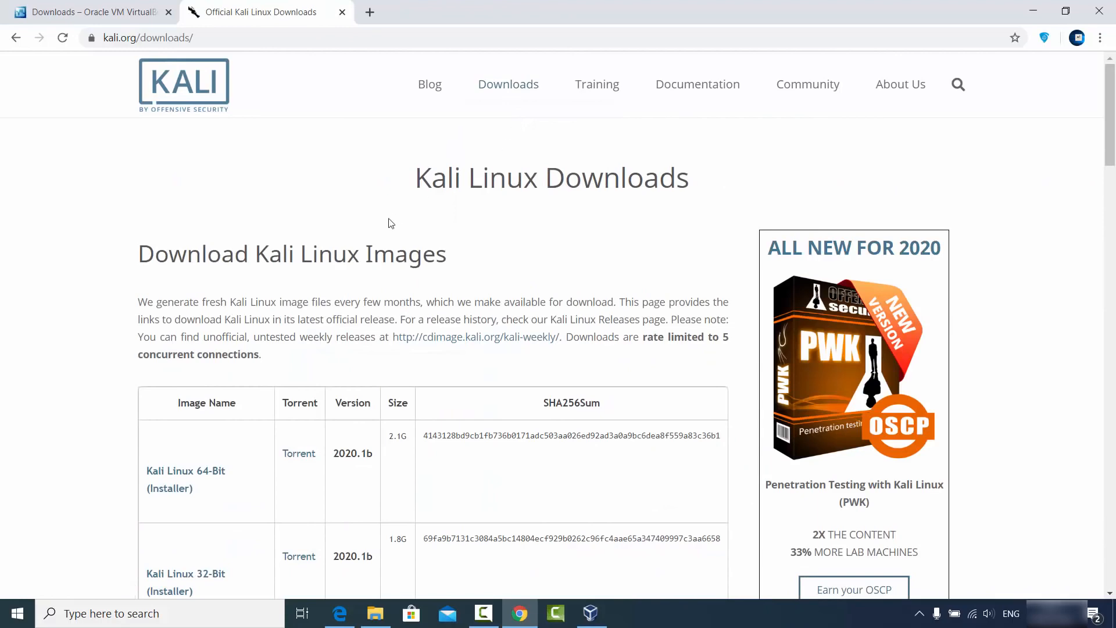
pyautogui.scroll(-3, 336, 279)
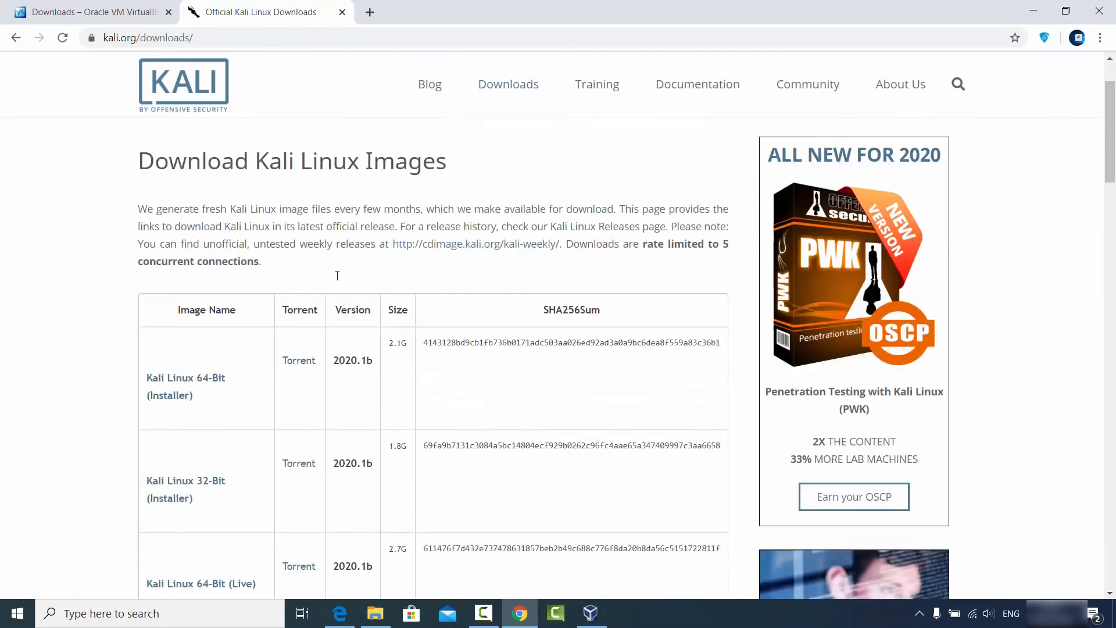
pyautogui.scroll(-3, 336, 279)
pyautogui.scroll(3, 336, 279)
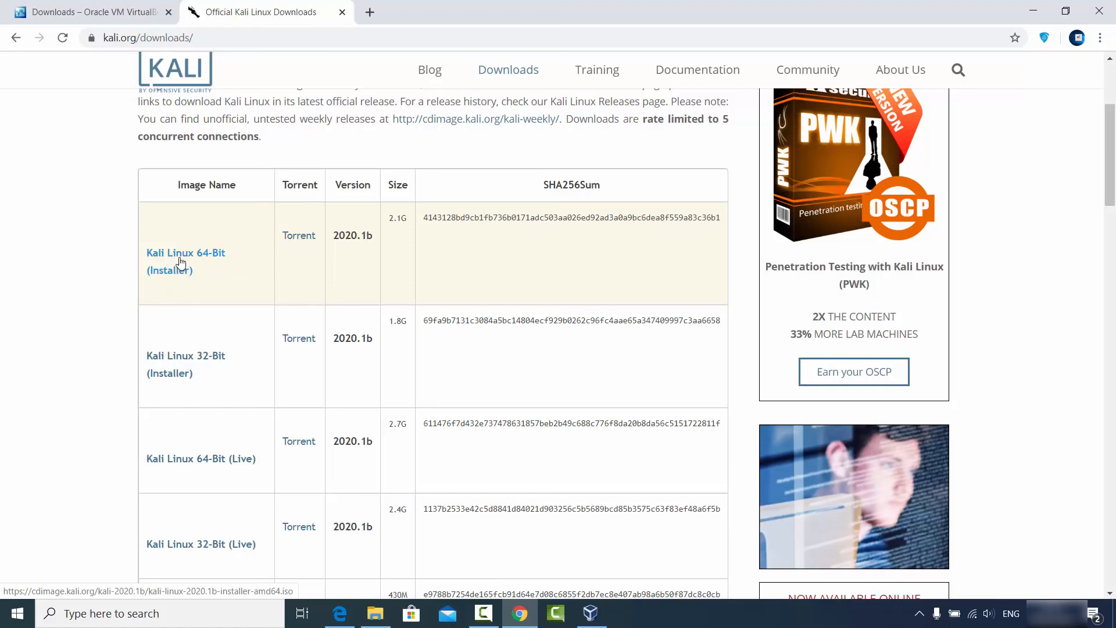
# Start and then cancel the Kali Linux 64-Bit (Installer) download, and minimize Chrome.
pyautogui.click(183, 256)
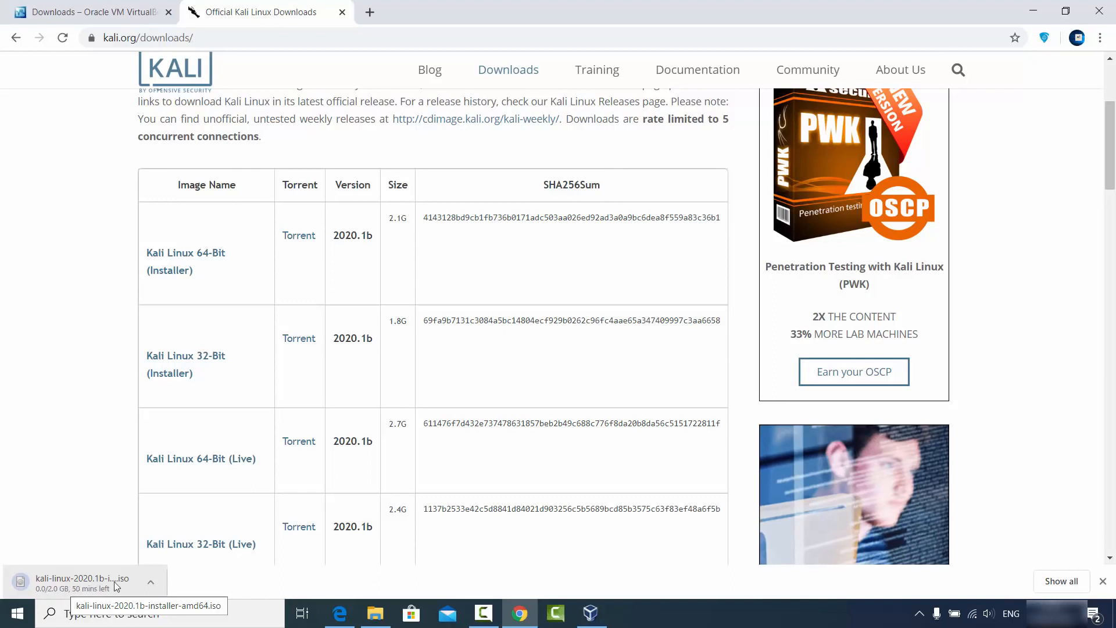
pyautogui.click(150, 582)
pyautogui.click(154, 560)
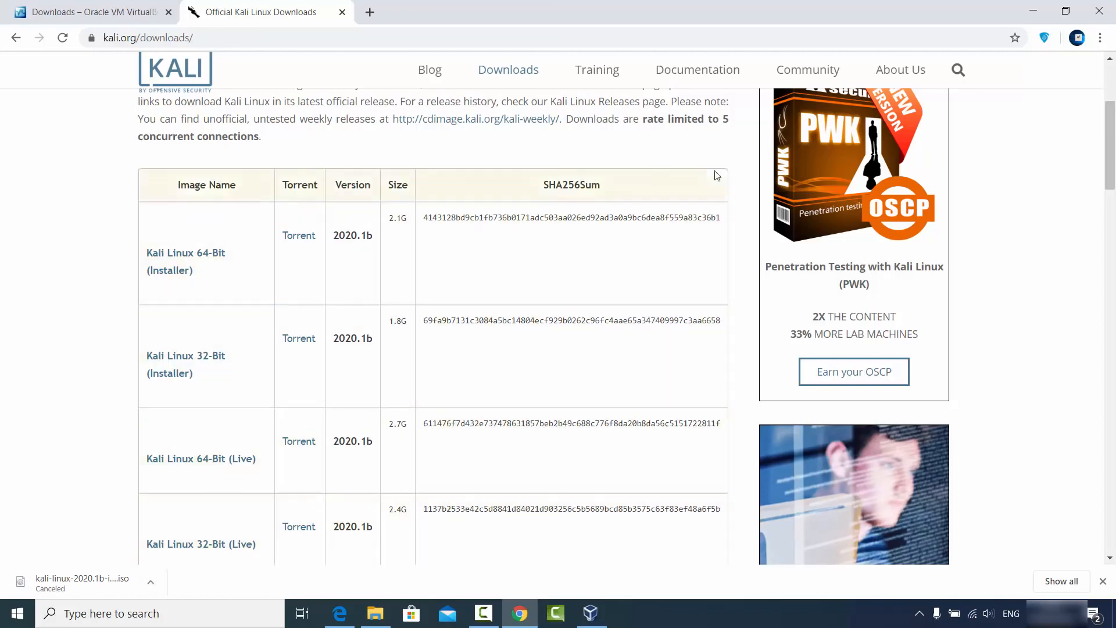
pyautogui.click(1033, 10)
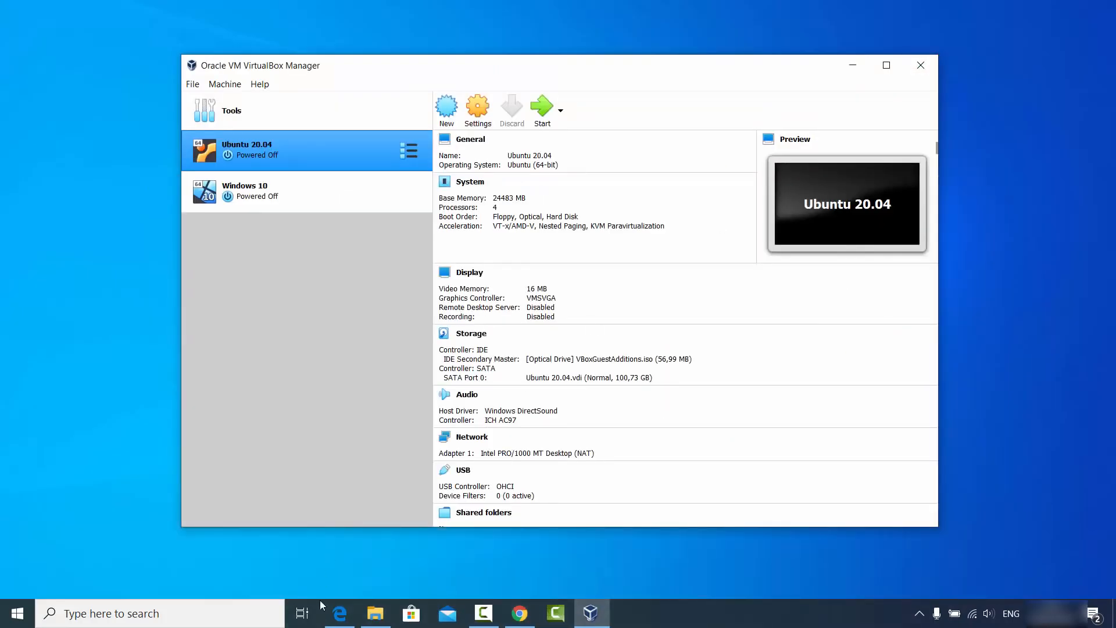
pyautogui.click(376, 614)
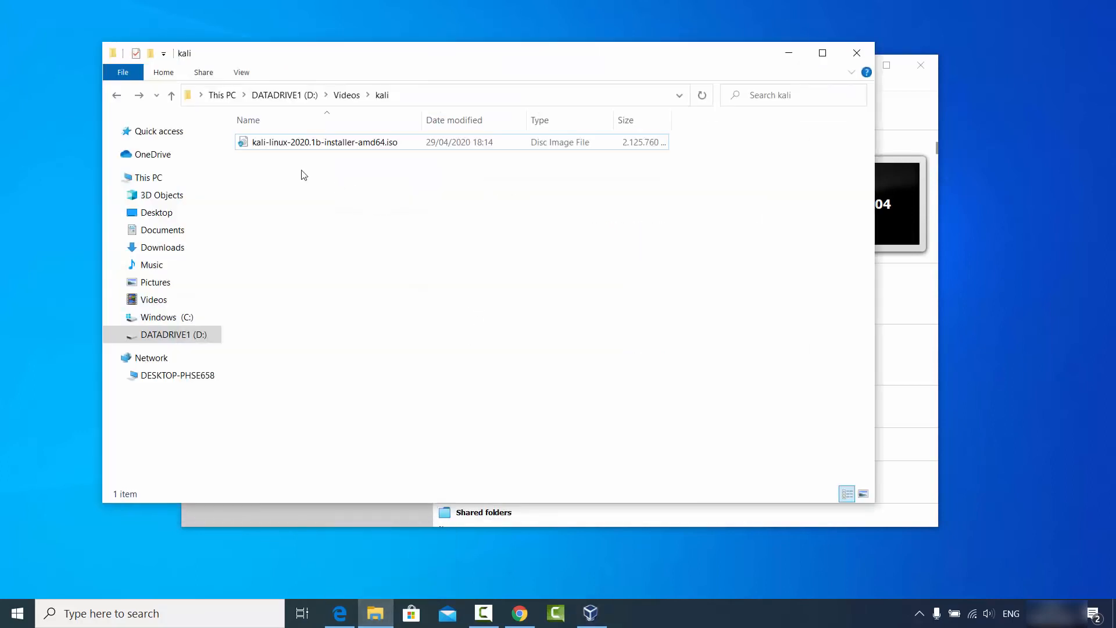
pyautogui.click(258, 149)
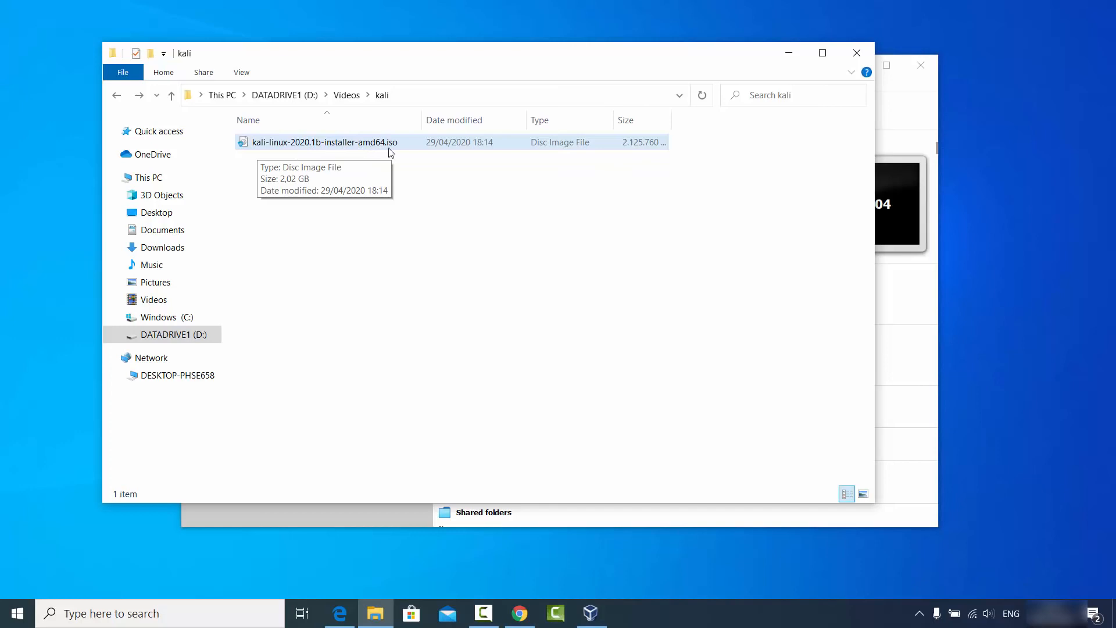
pyautogui.click(354, 202)
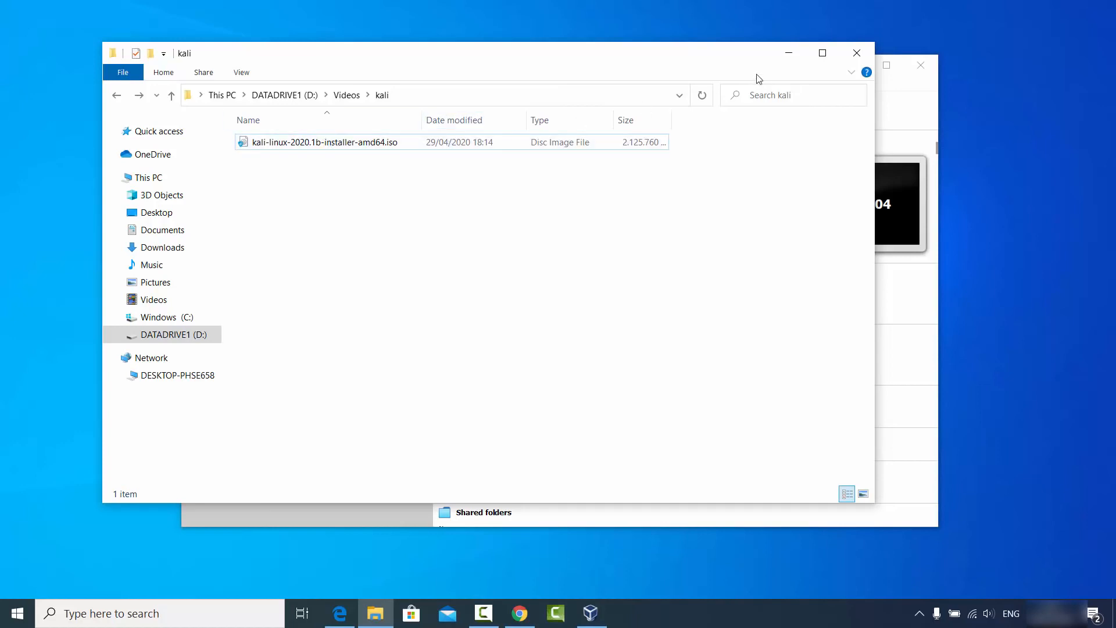
pyautogui.click(779, 54)
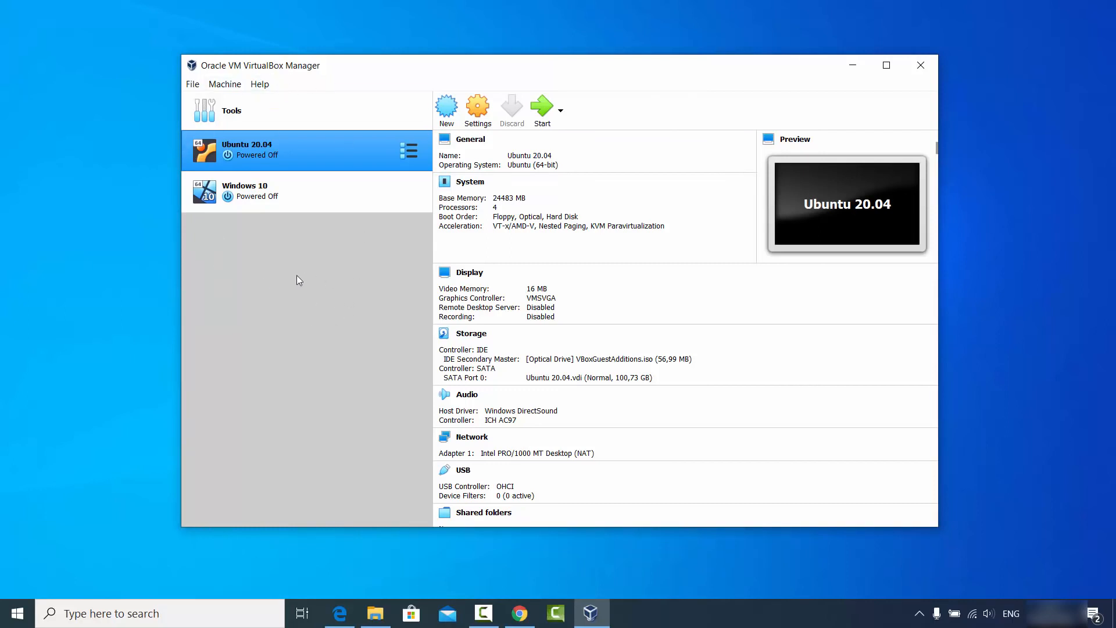
# Start a new VM named kali with type Linux and version Debian (64-bit).
pyautogui.click(448, 113)
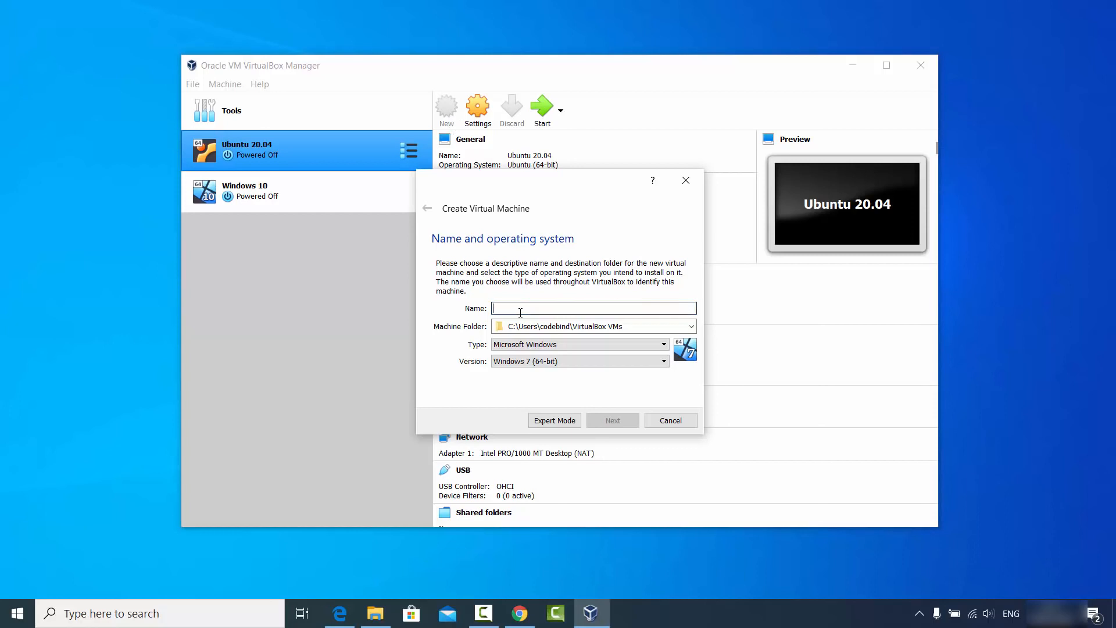
pyautogui.write('kali')
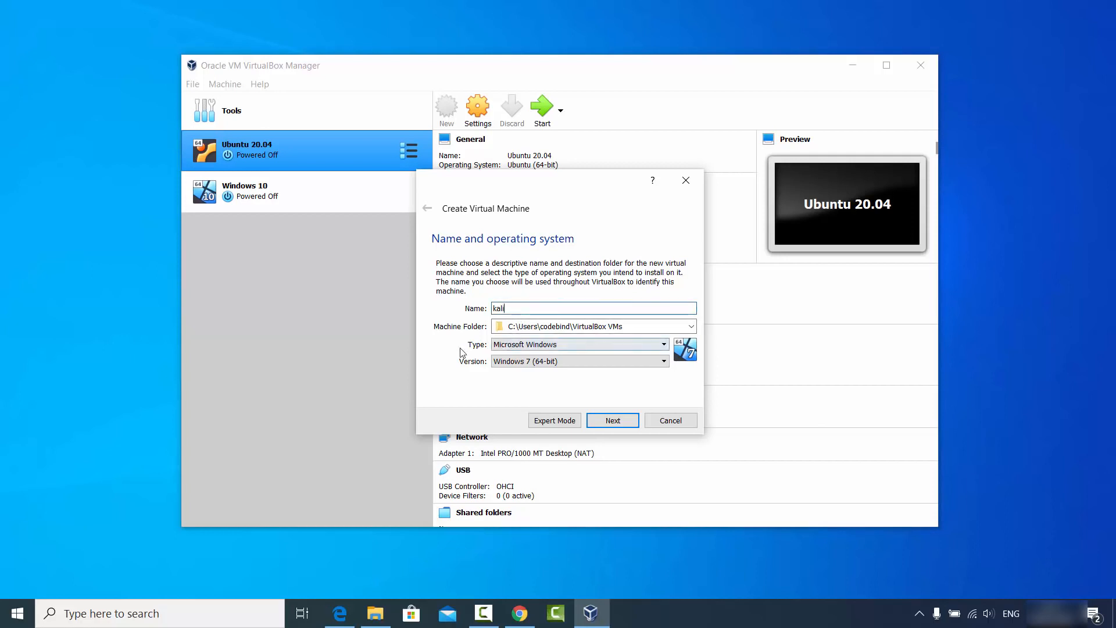
pyautogui.click(498, 346)
pyautogui.click(510, 366)
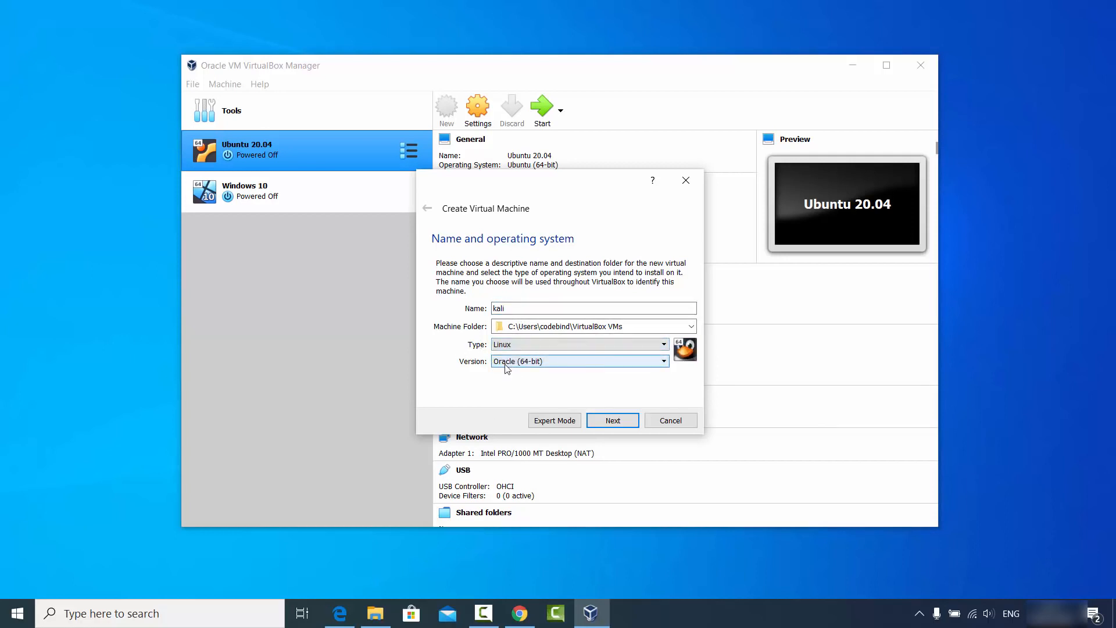
pyautogui.click(505, 363)
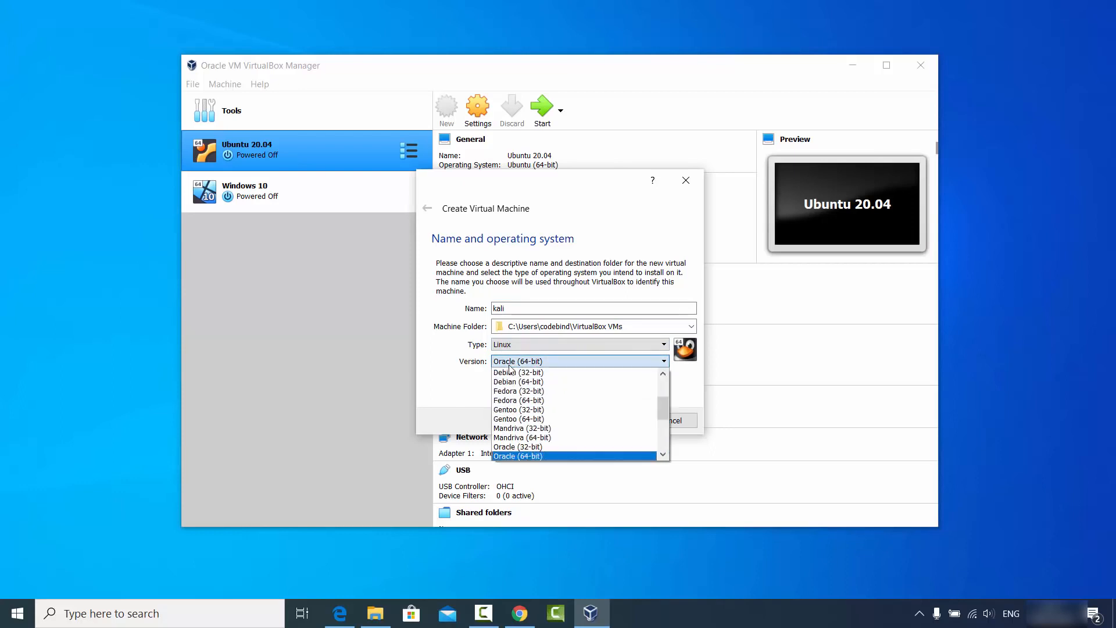
pyautogui.scroll(2, 553, 414)
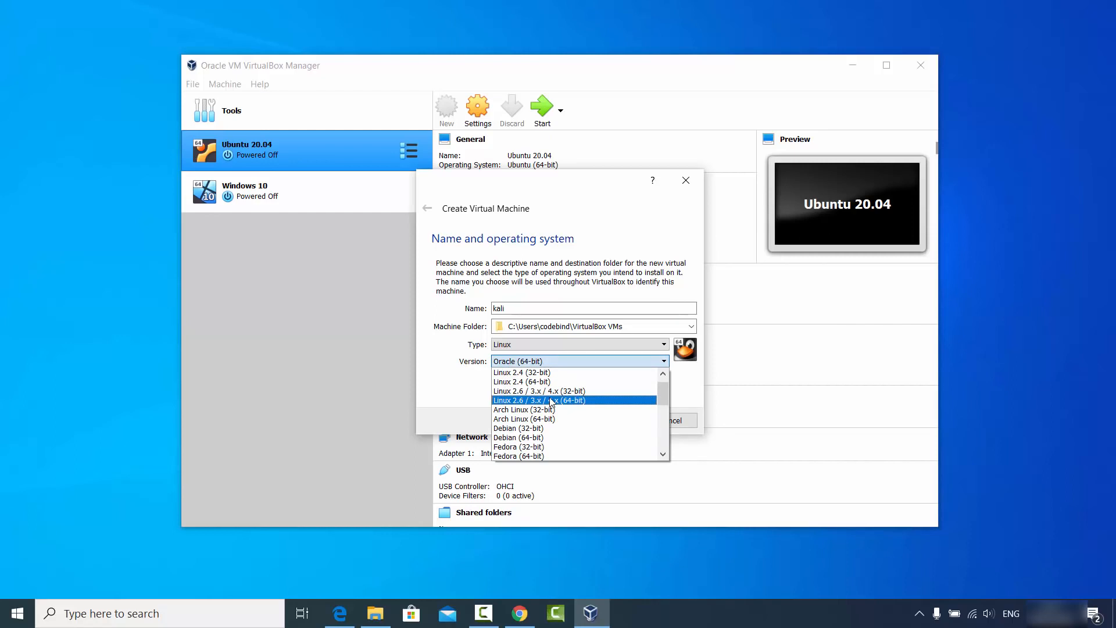
pyautogui.scroll(-1, 551, 402)
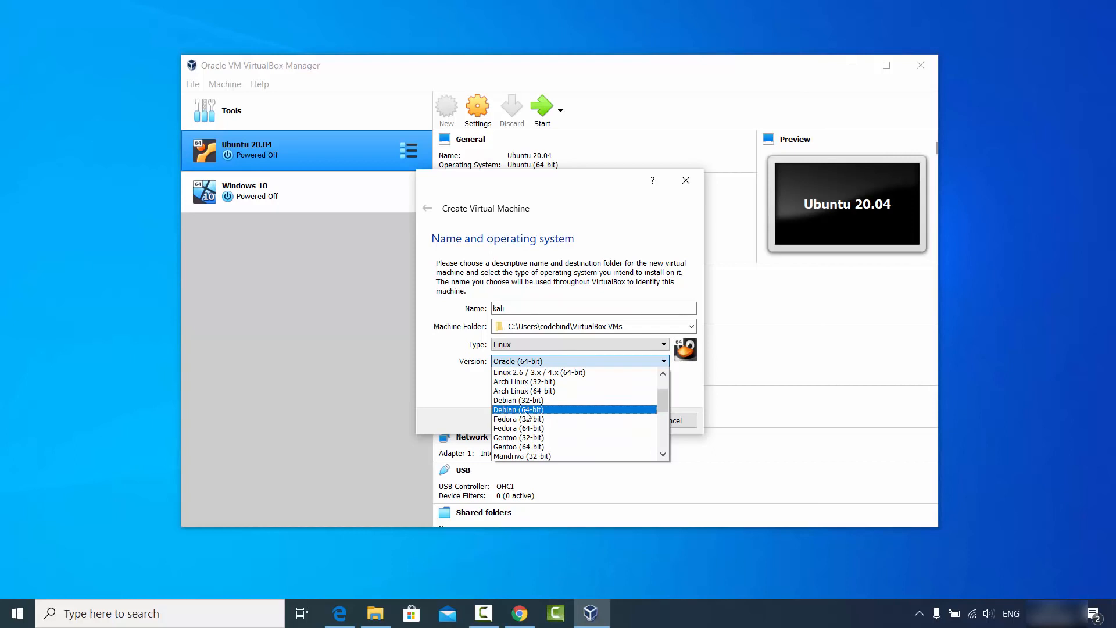
pyautogui.click(525, 411)
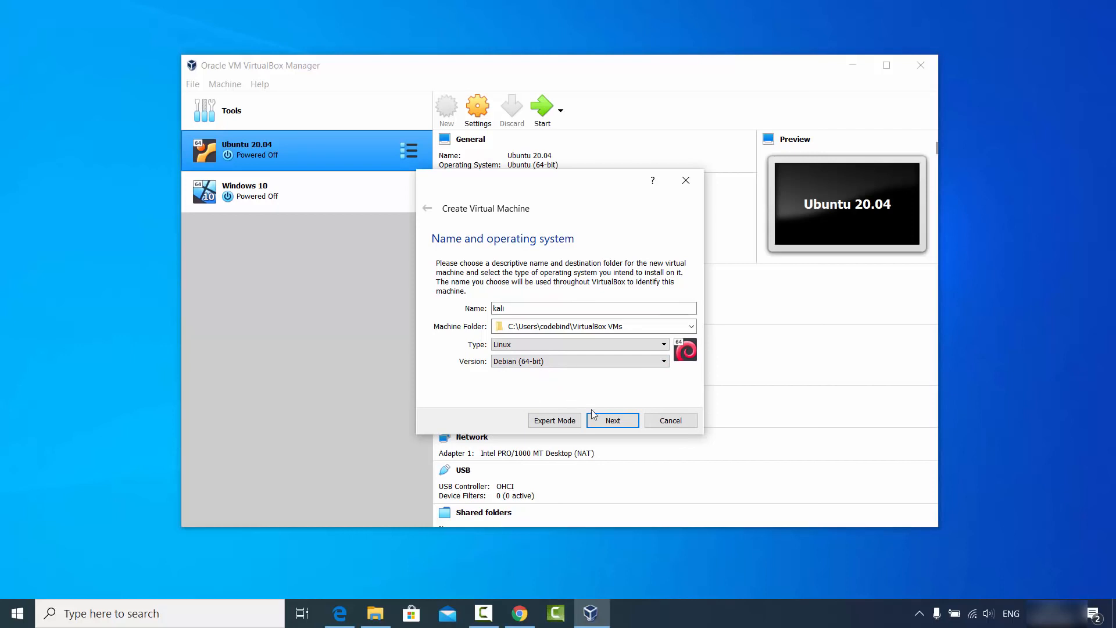
pyautogui.click(605, 419)
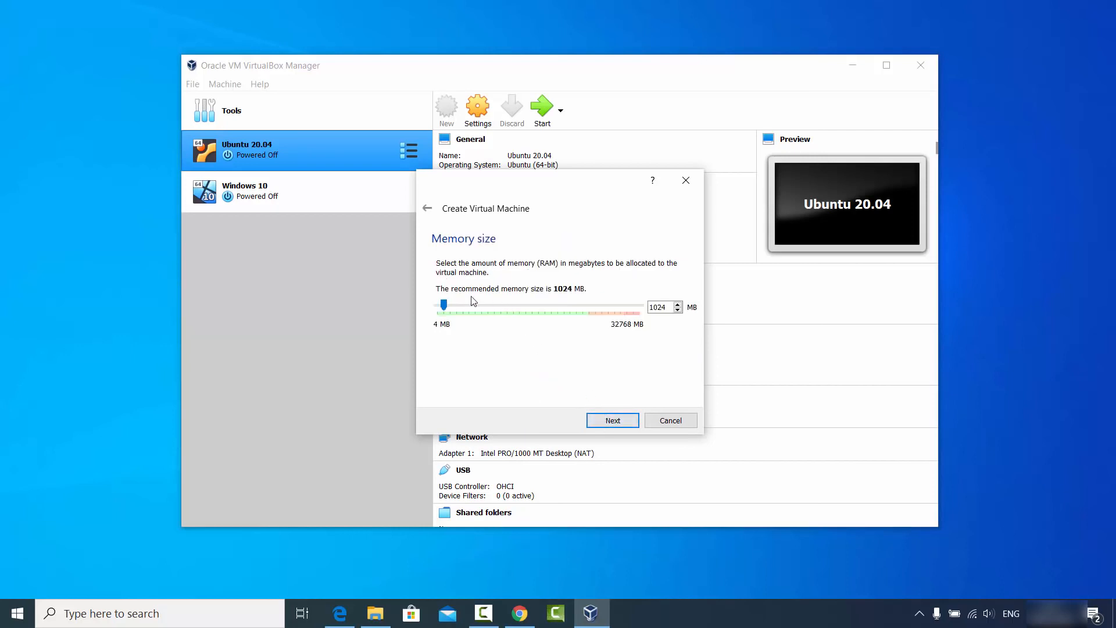
# Set the kali machine's memory to 24483 MB and move on to the Hard disk page.
pyautogui.moveTo(445, 307); pyautogui.dragTo(590, 319)
pyautogui.click(612, 423)
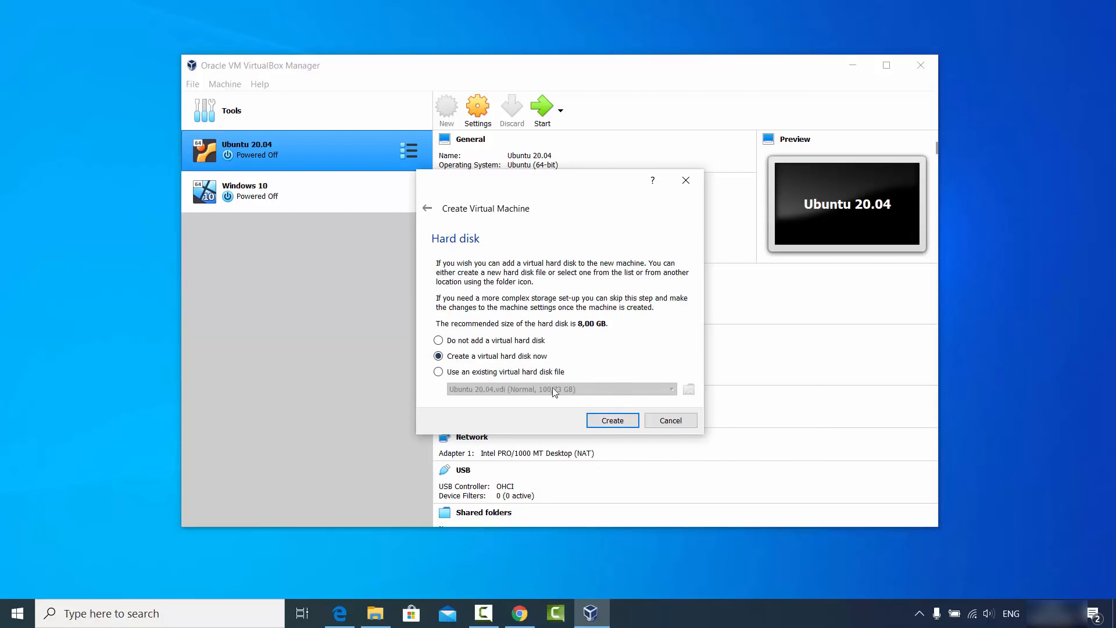
# Create a dynamically allocated VDI disk, kali.vdi, sized about 100,73 GB.
pyautogui.click(603, 422)
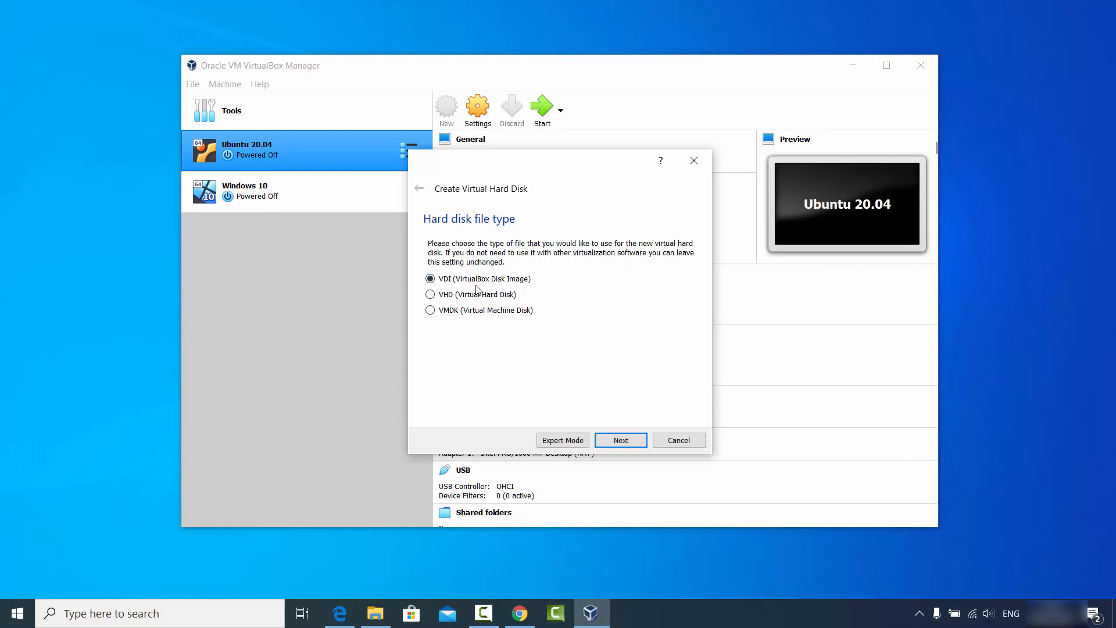
pyautogui.click(614, 440)
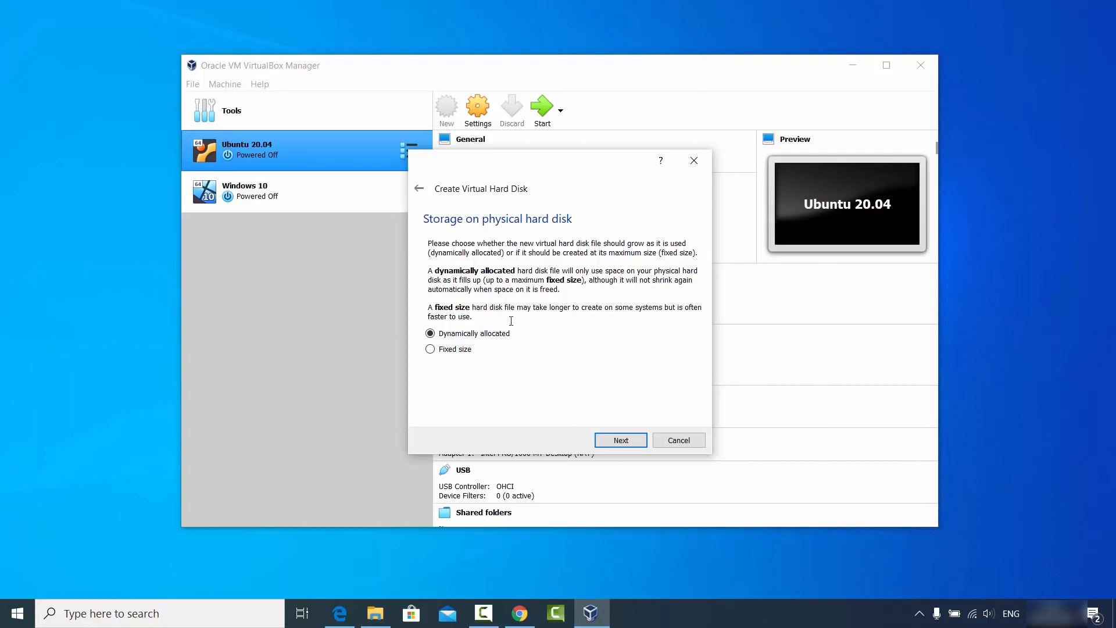
pyautogui.click(619, 439)
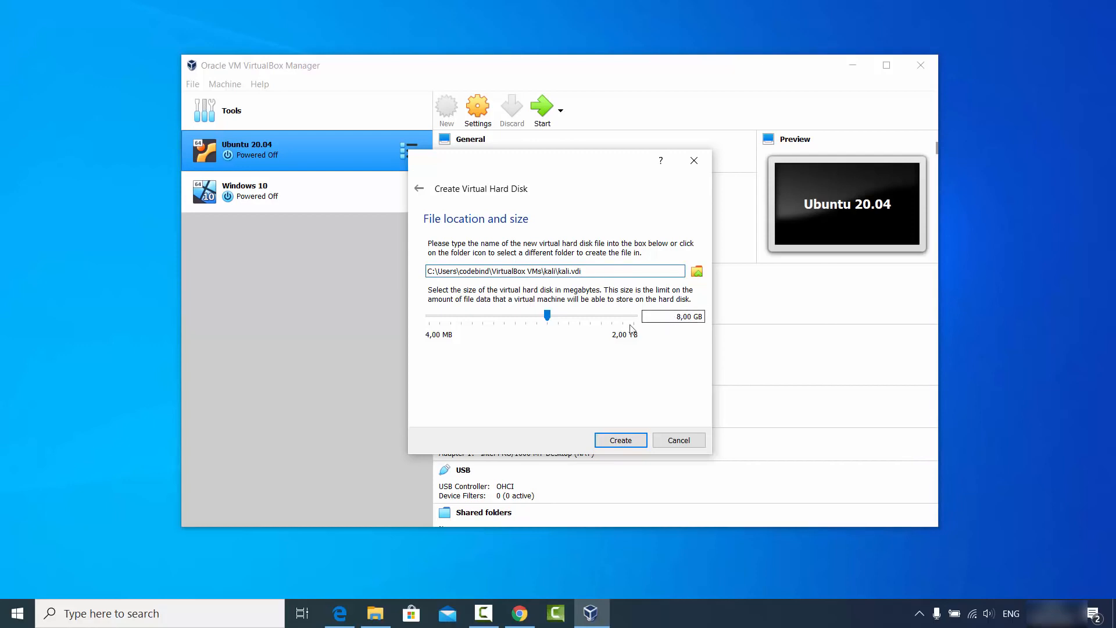
pyautogui.moveTo(547, 316); pyautogui.dragTo(591, 326)
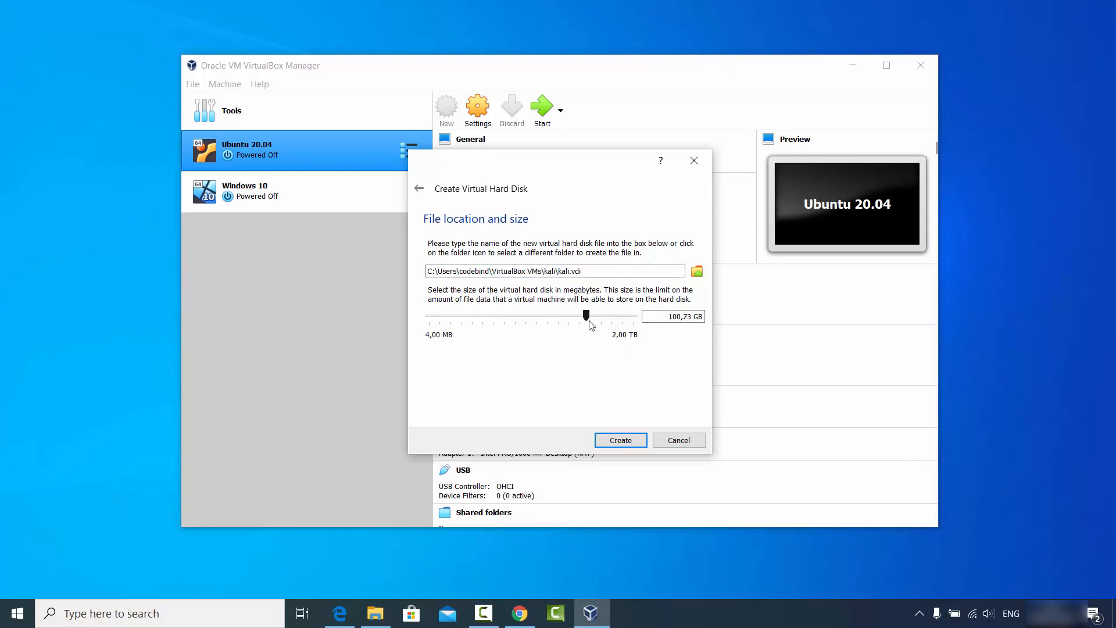
pyautogui.click(619, 440)
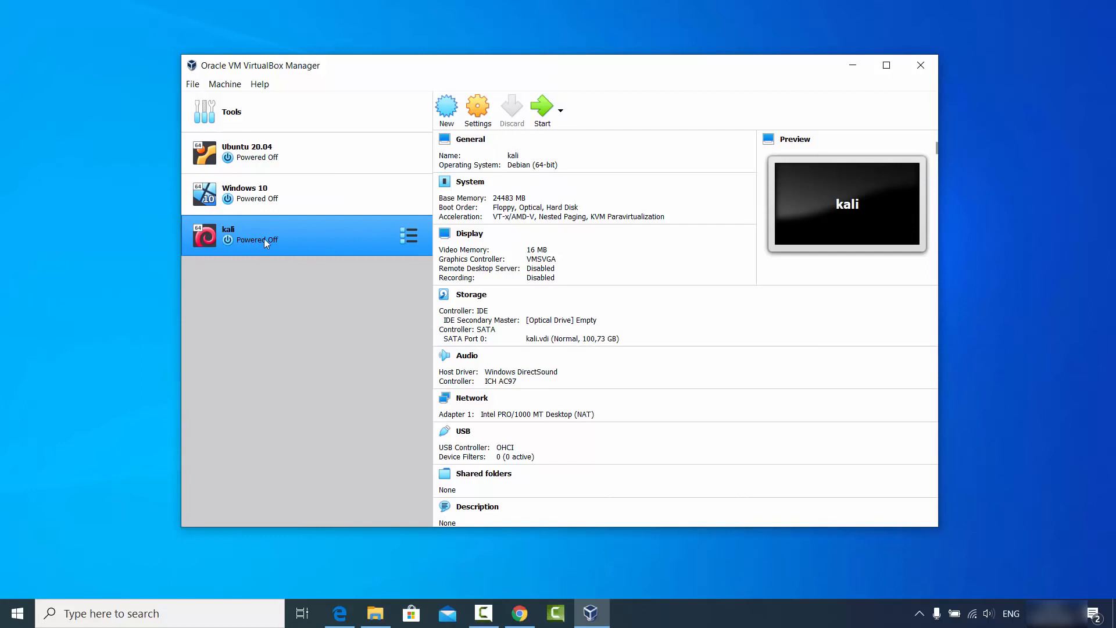
# Open the Settings window for the powered-off kali VM.
pyautogui.click(478, 119)
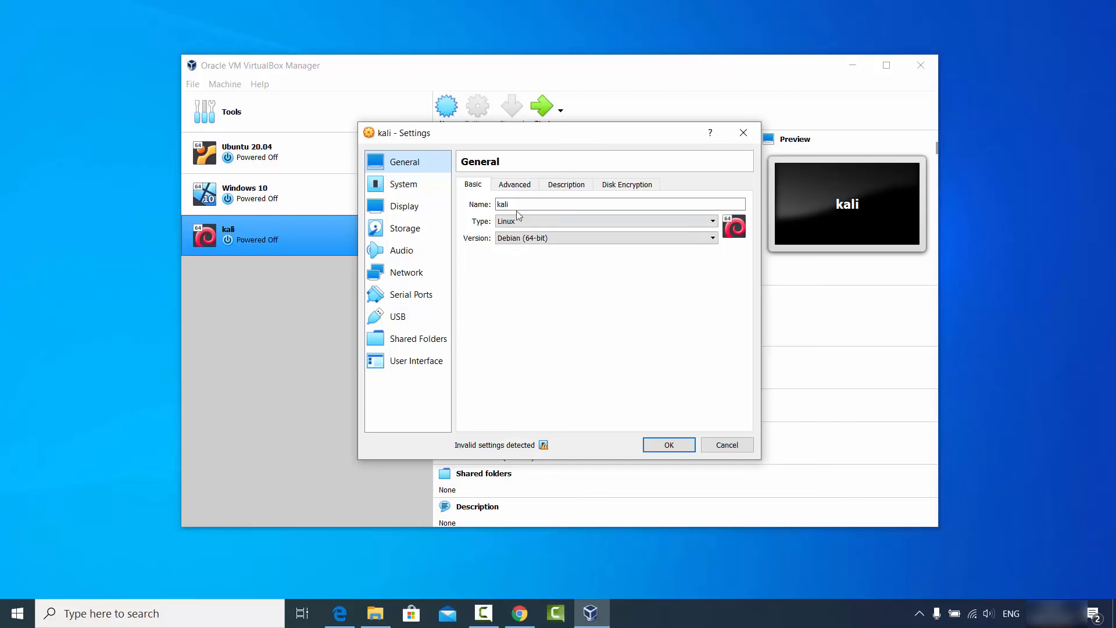
# Set Shared Clipboard and Drag'n'Drop to Bidirectional under General > Advanced.
pyautogui.click(516, 186)
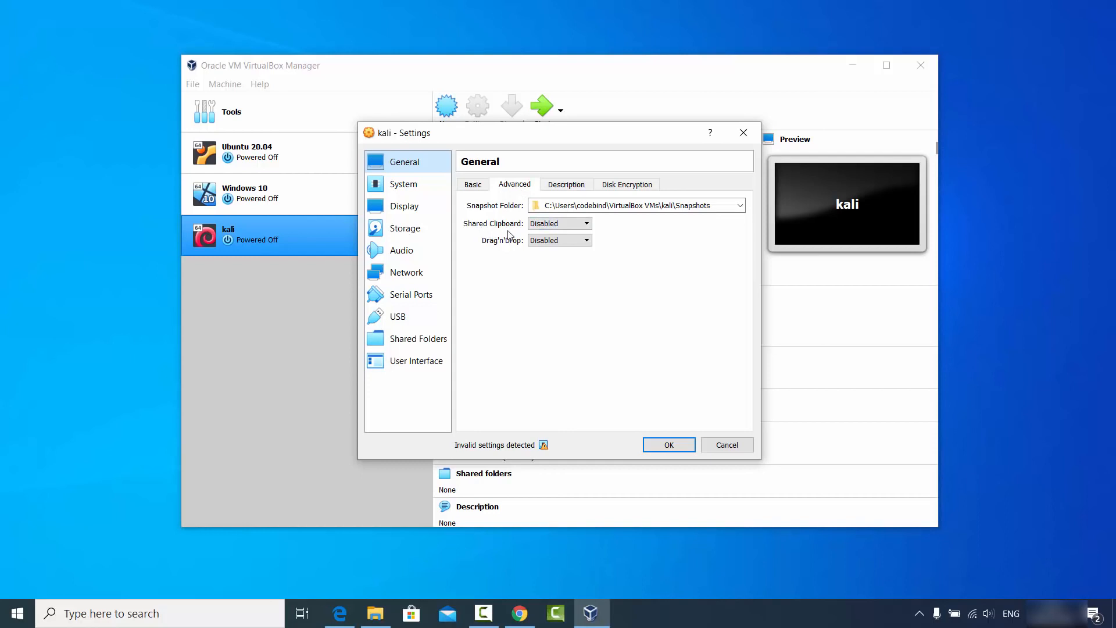
pyautogui.click(541, 227)
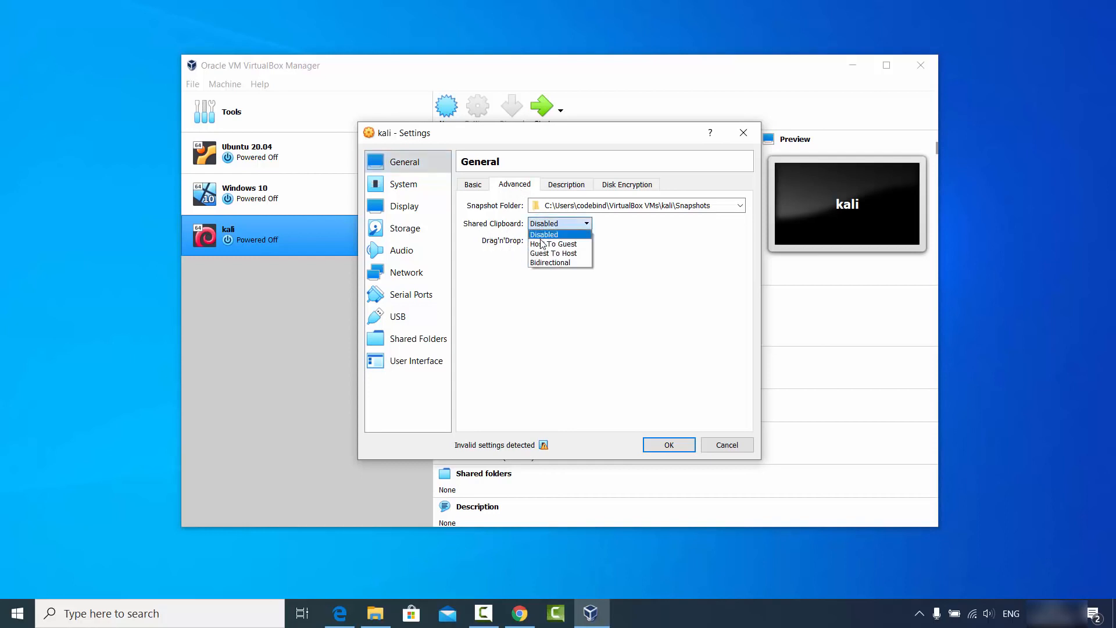
pyautogui.click(541, 261)
pyautogui.click(547, 241)
pyautogui.click(548, 280)
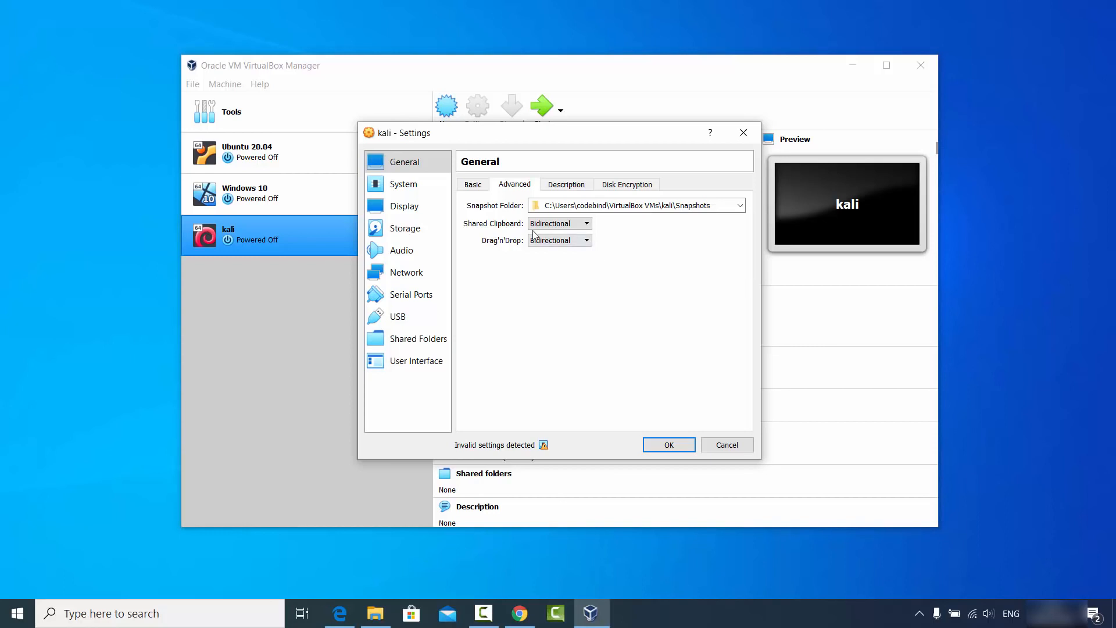
# Look over the Description and Disk Encryption tabs, then go to the System page.
pyautogui.click(562, 185)
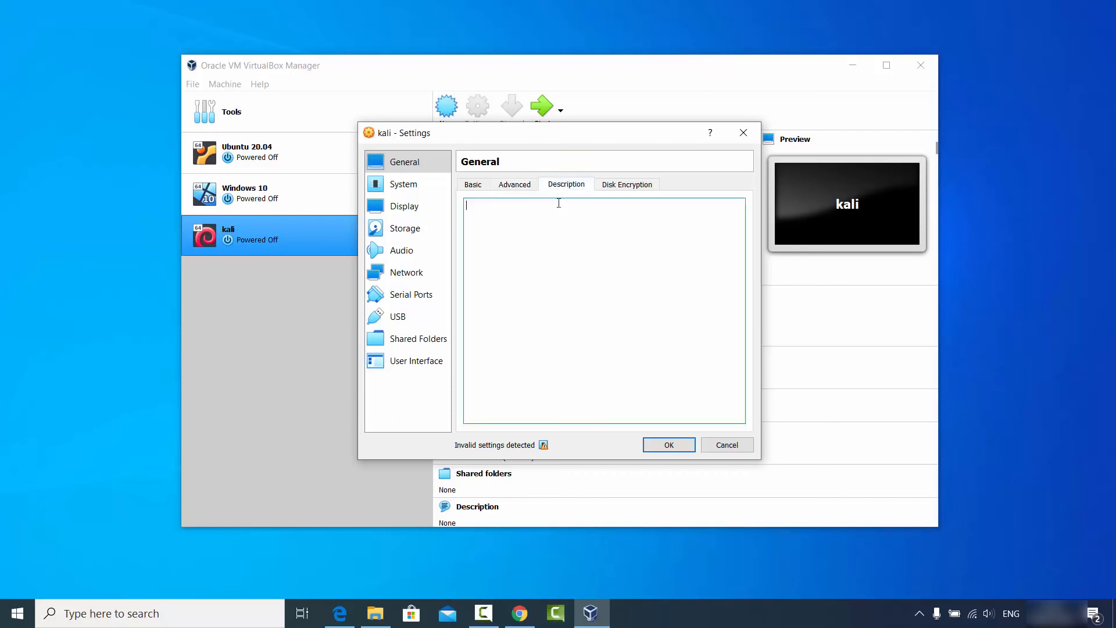
pyautogui.click(628, 186)
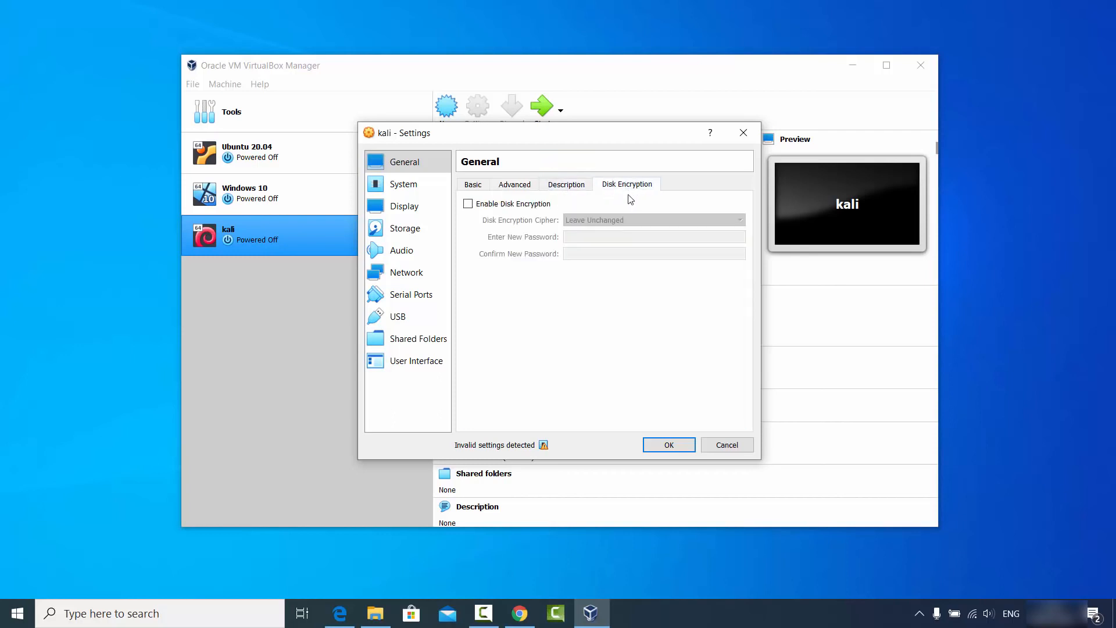
pyautogui.click(414, 192)
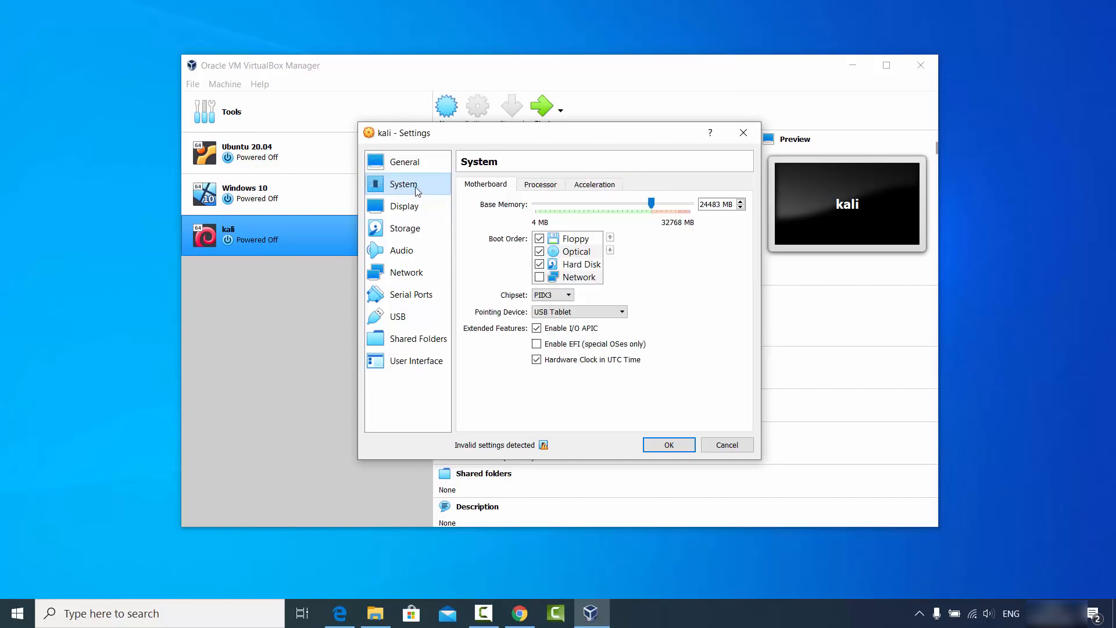
# Give the kali VM 4 processors, then check the Display and Storage pages.
pyautogui.click(539, 189)
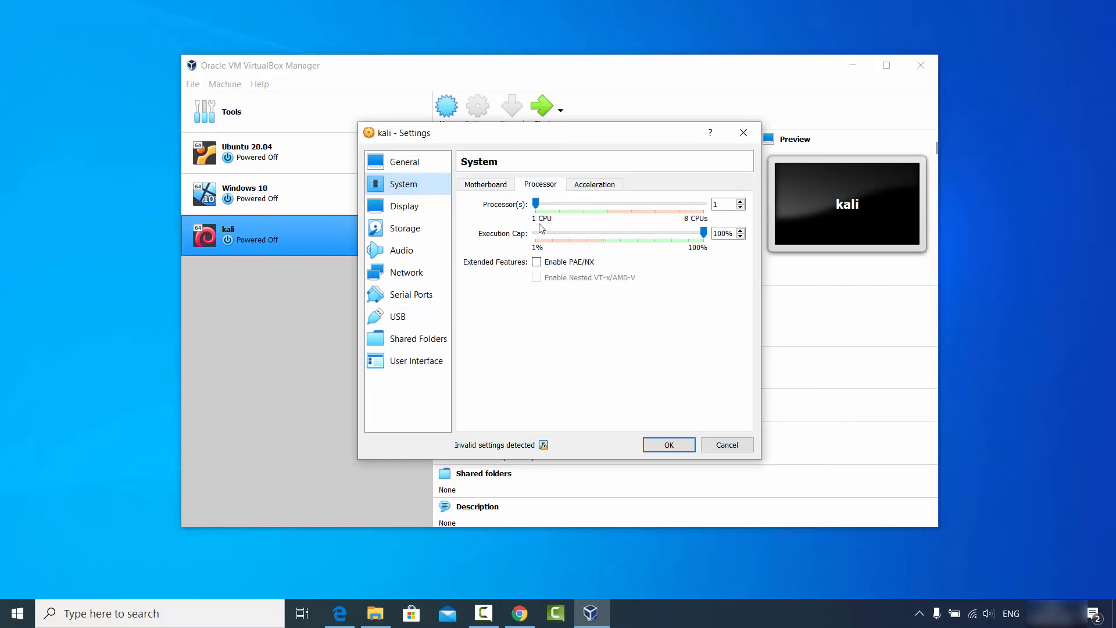
pyautogui.moveTo(536, 204); pyautogui.dragTo(606, 211)
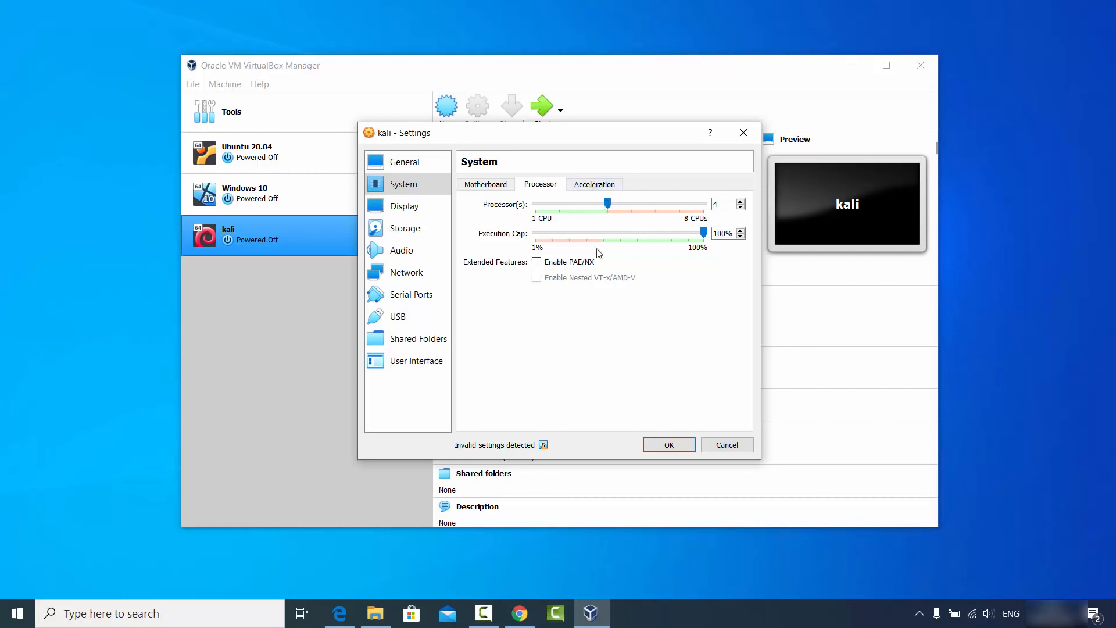
pyautogui.click(423, 210)
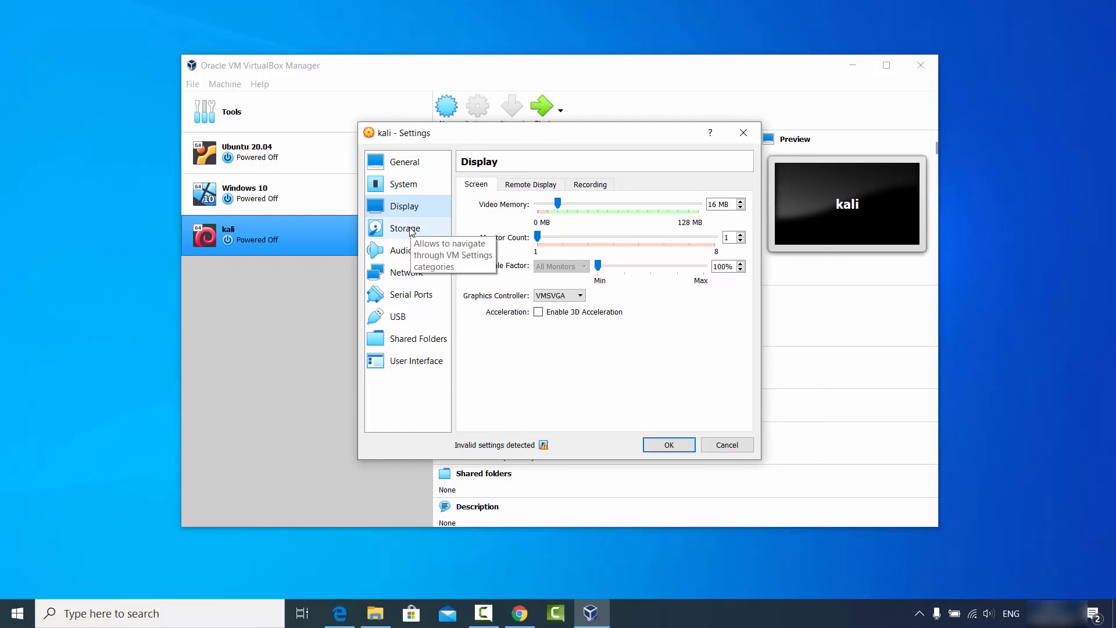
pyautogui.click(411, 230)
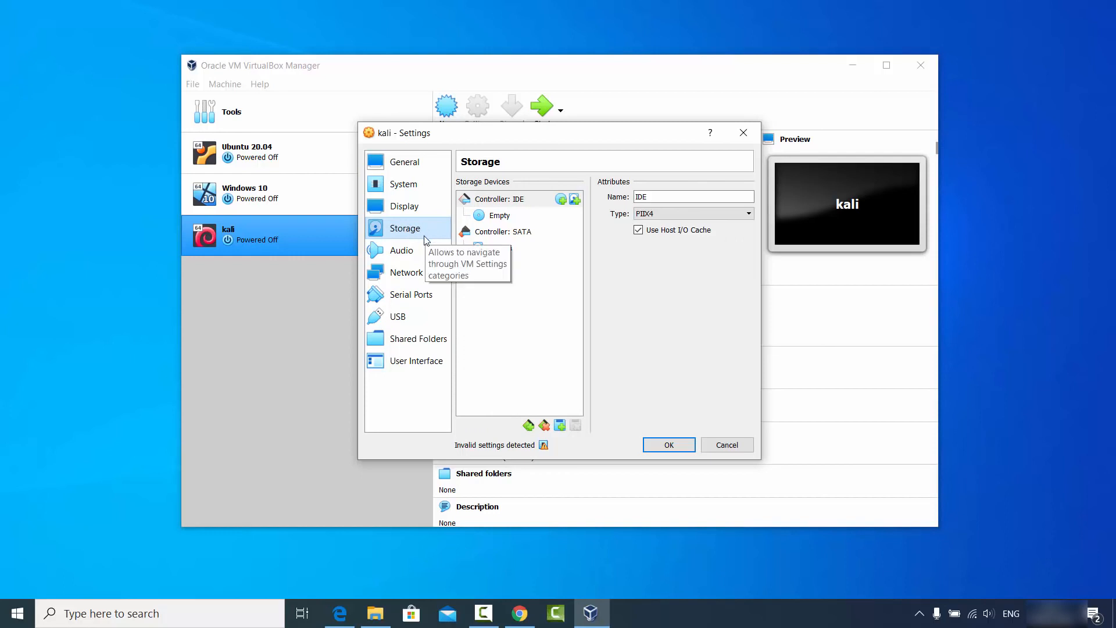
# Choose a disk file for the empty IDE optical drive, copying the D:\Videos\kali path from File Explorer.
pyautogui.click(501, 219)
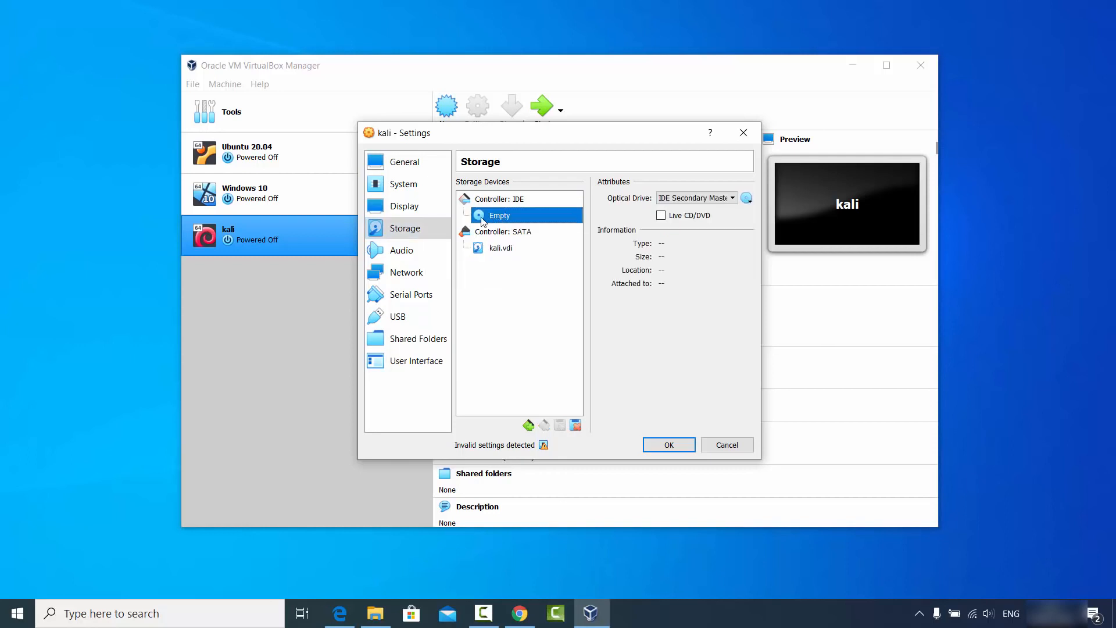
pyautogui.click(747, 199)
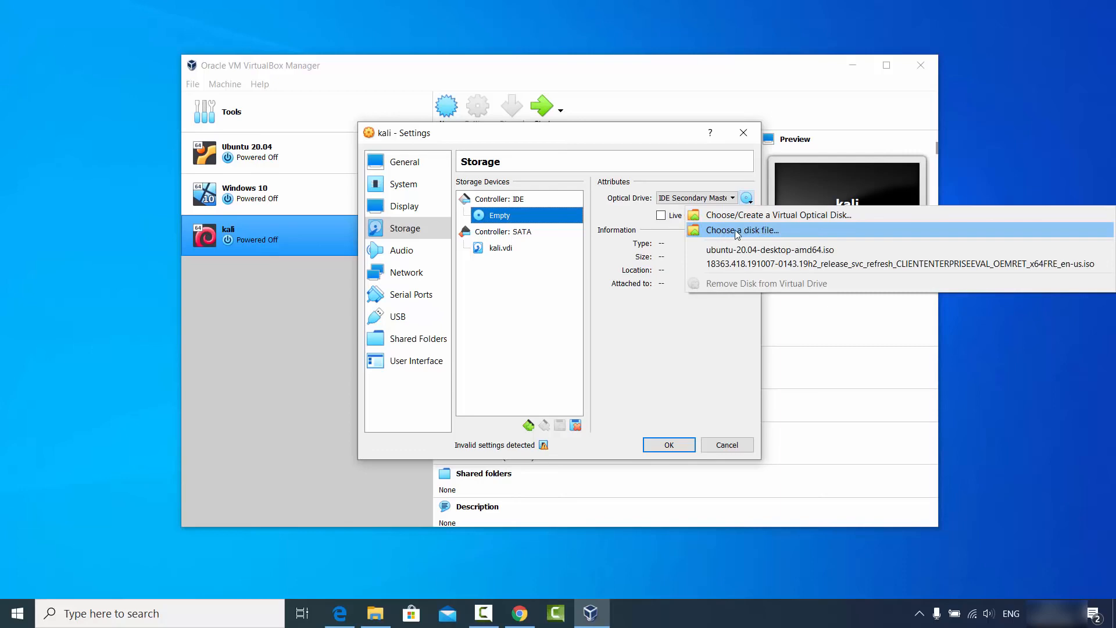
pyautogui.click(732, 232)
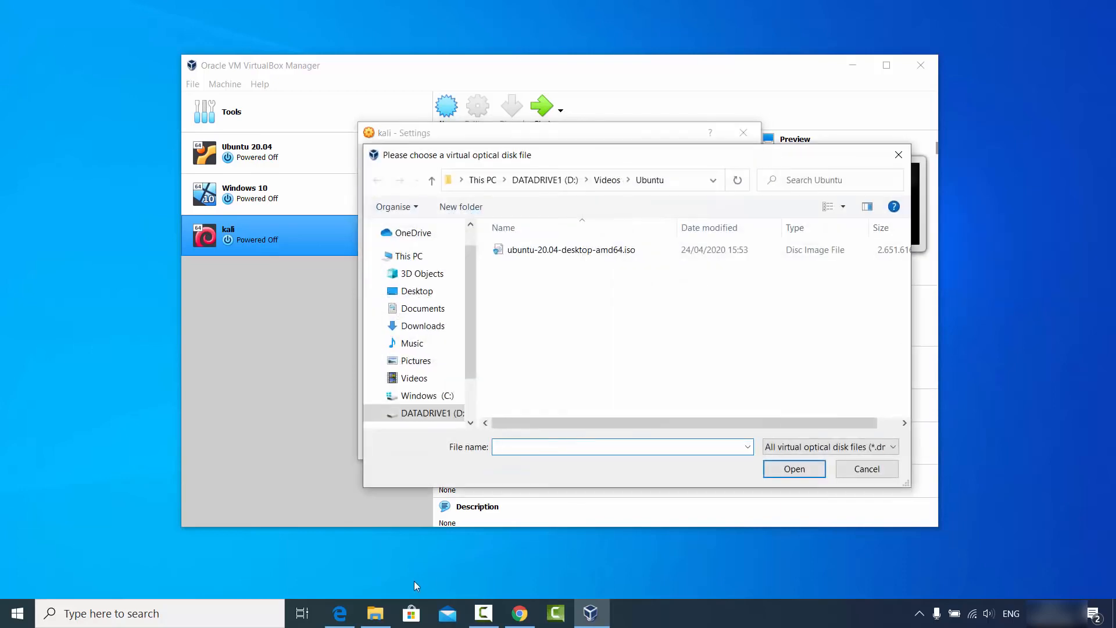
pyautogui.click(376, 614)
pyautogui.click(466, 95)
pyautogui.hotkey('ctrl', 'c')
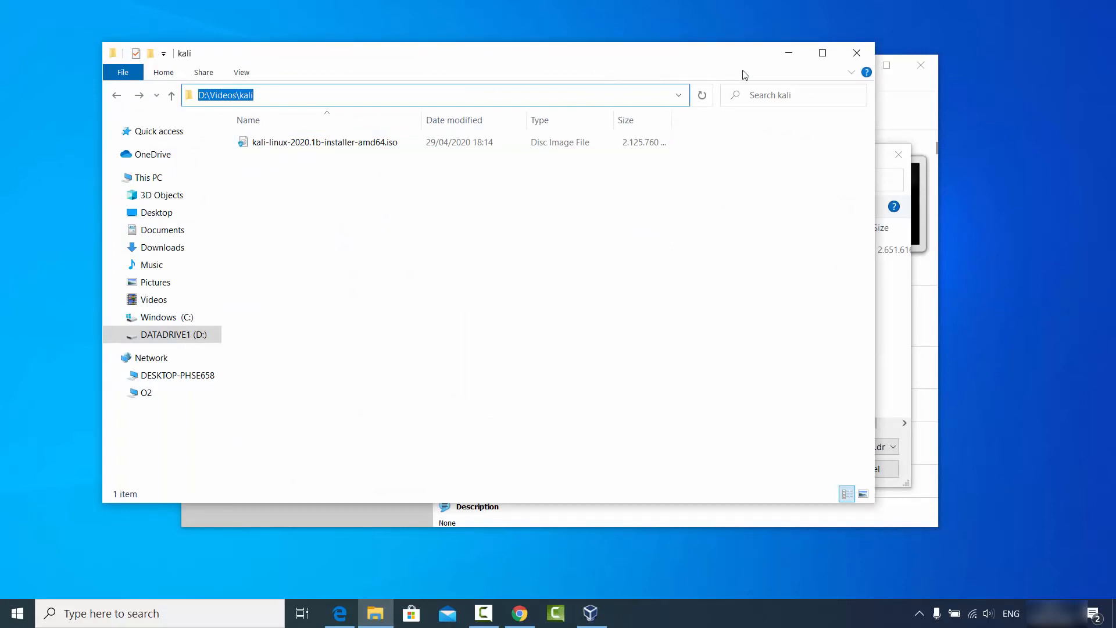
pyautogui.click(789, 53)
# Attach kali-linux-2020.1b-installer-amd64.iso from D:\Videos\kali and widen the settings window.
pyautogui.click(691, 181)
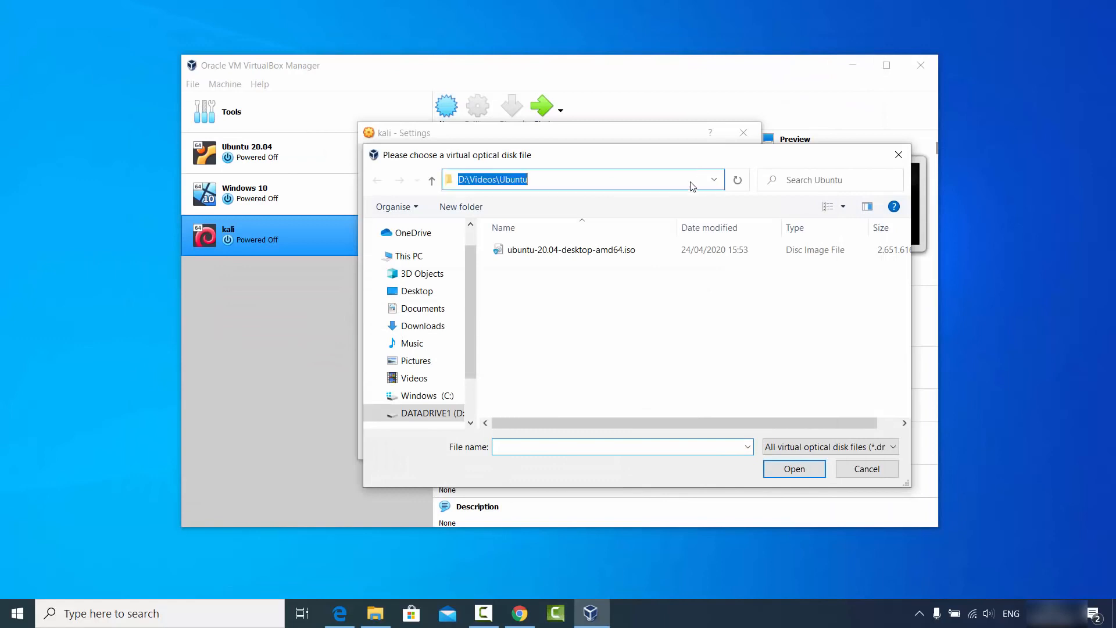
pyautogui.hotkey('ctrl', 'v')
pyautogui.press('Return')
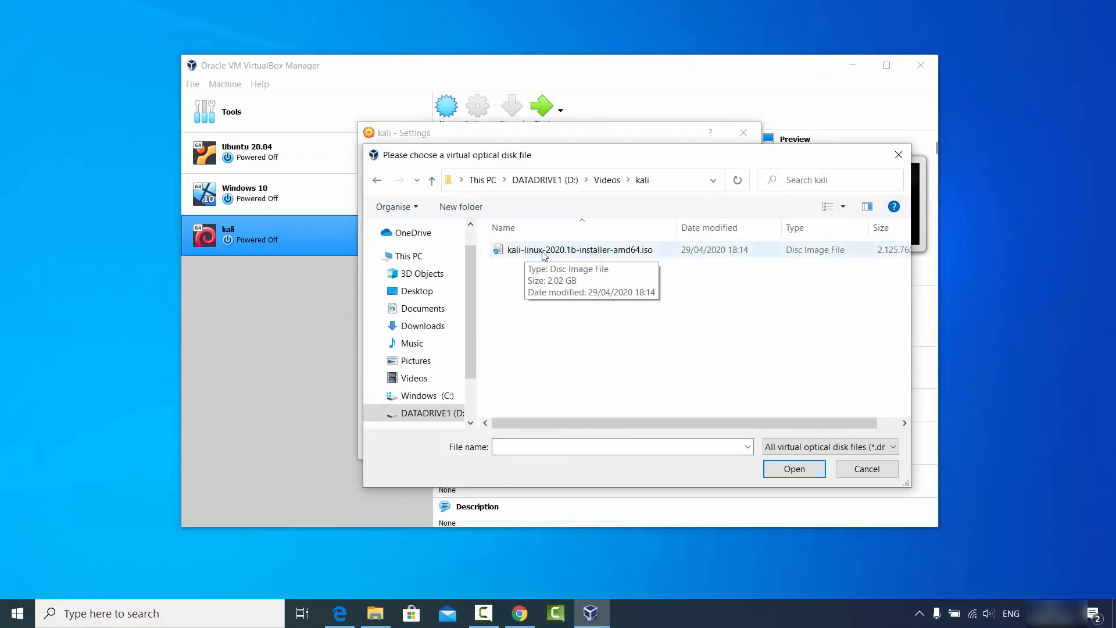
pyautogui.click(578, 256)
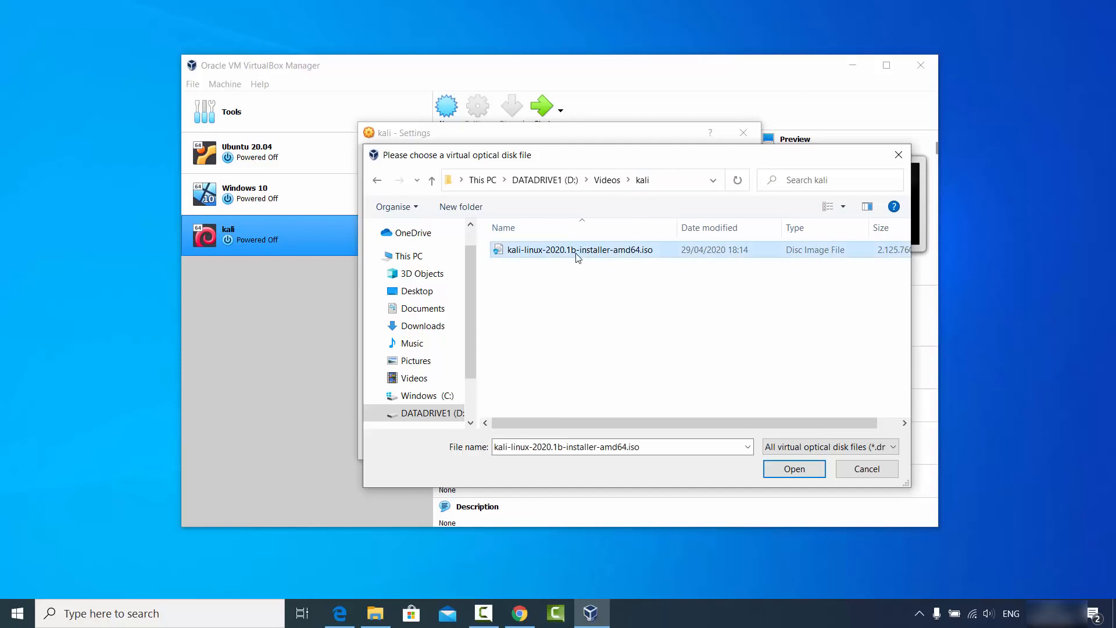
pyautogui.click(792, 468)
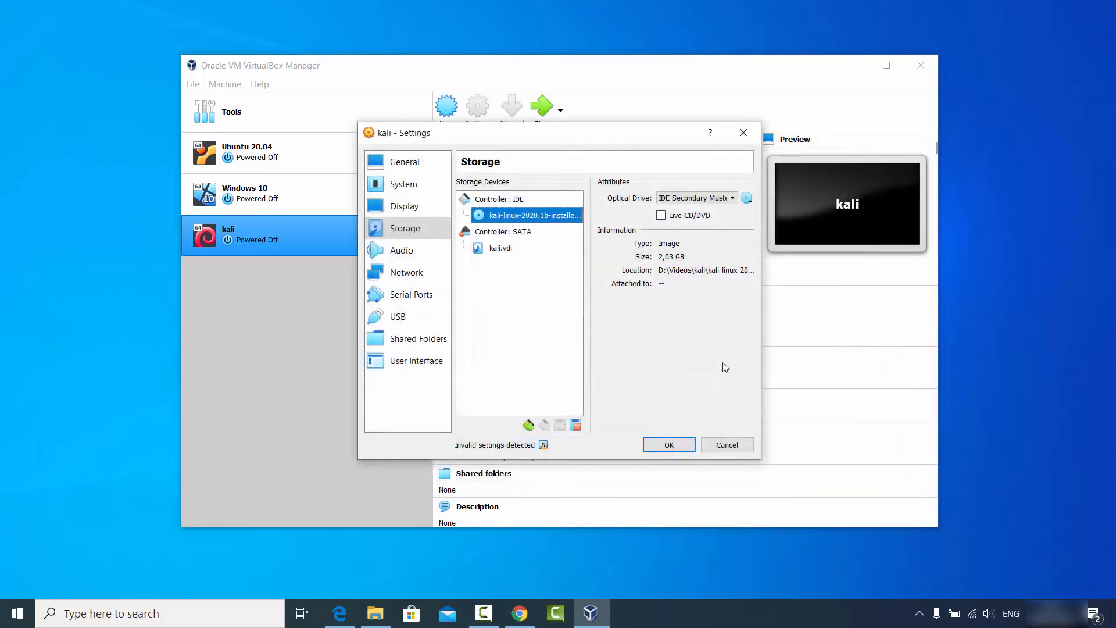
pyautogui.moveTo(762, 460); pyautogui.dragTo(987, 459)
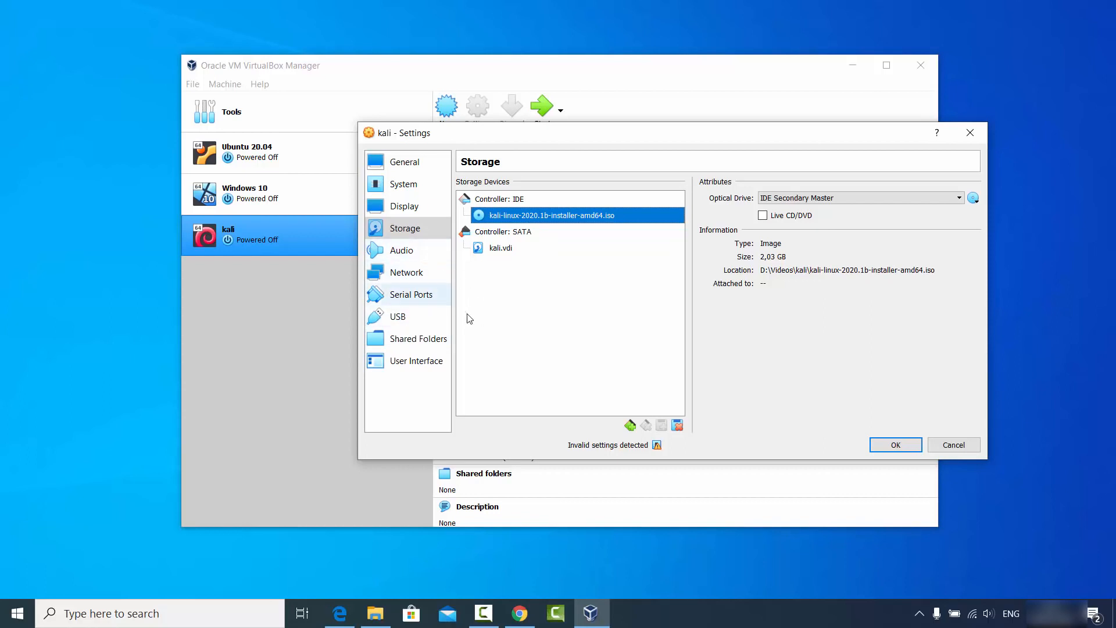
# Save the settings and start the kali VM, booting from the Kali installer ISO.
pyautogui.click(891, 449)
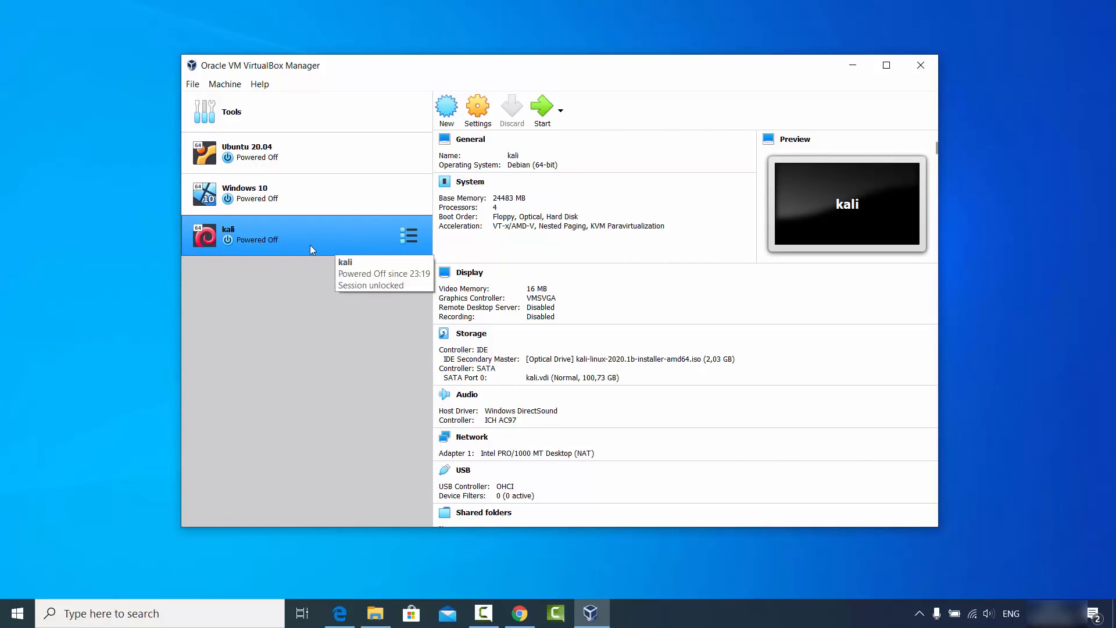
pyautogui.click(546, 115)
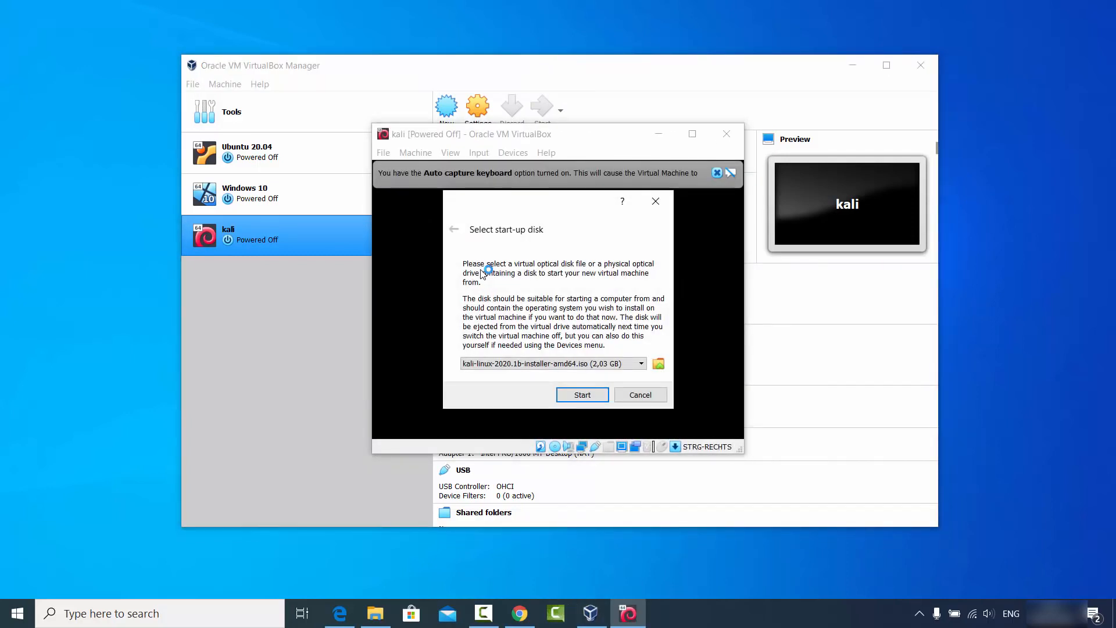
pyautogui.click(572, 398)
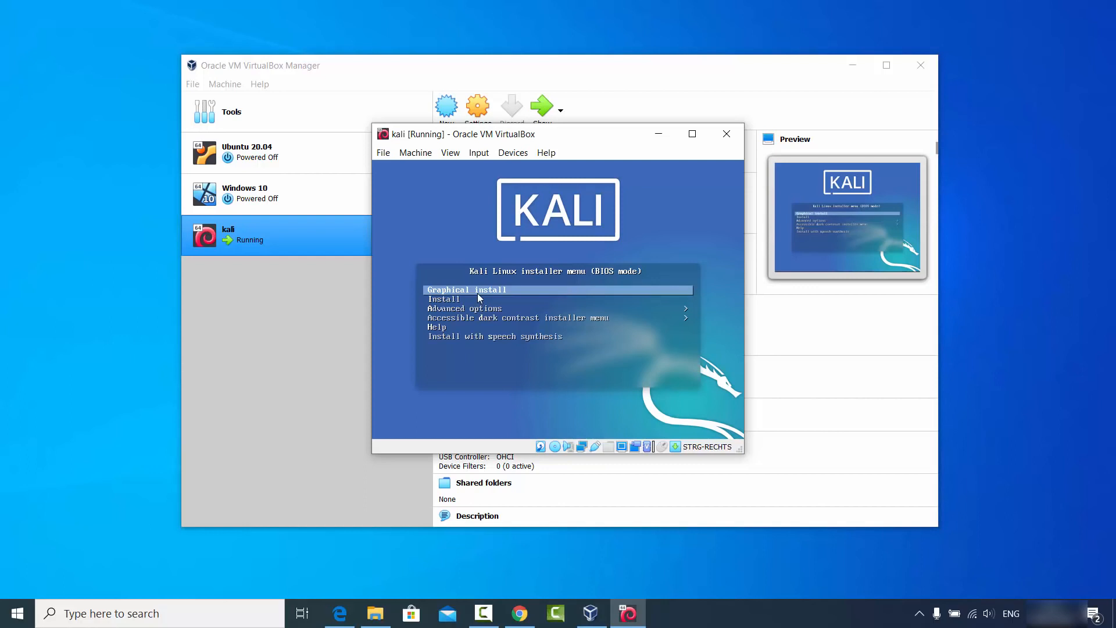
# Highlight Graphical install in the Kali boot menu and launch the graphical installer.
pyautogui.press('Down')
pyautogui.press('Down')
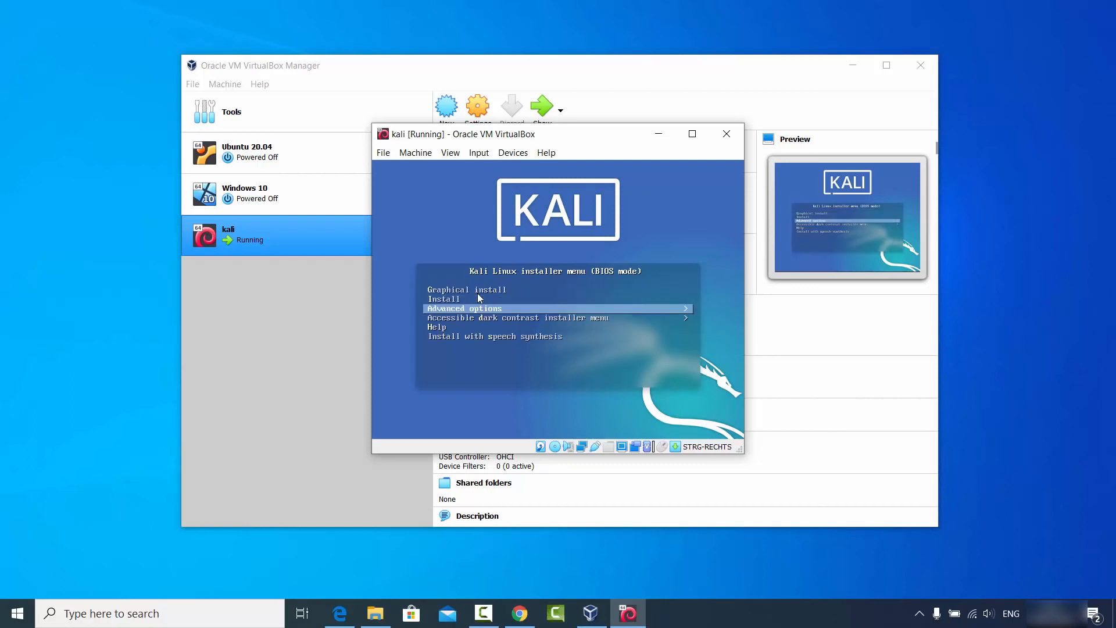
pyautogui.press('Down')
pyautogui.press('Up')
pyautogui.press('Up')
pyautogui.press('Up')
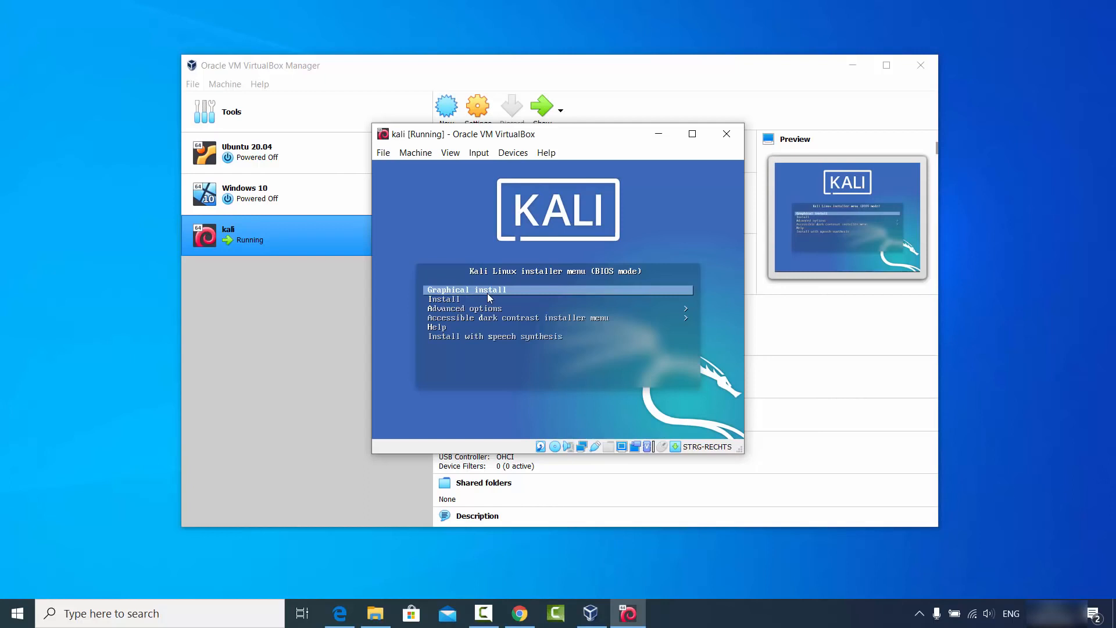
pyautogui.press('Return')
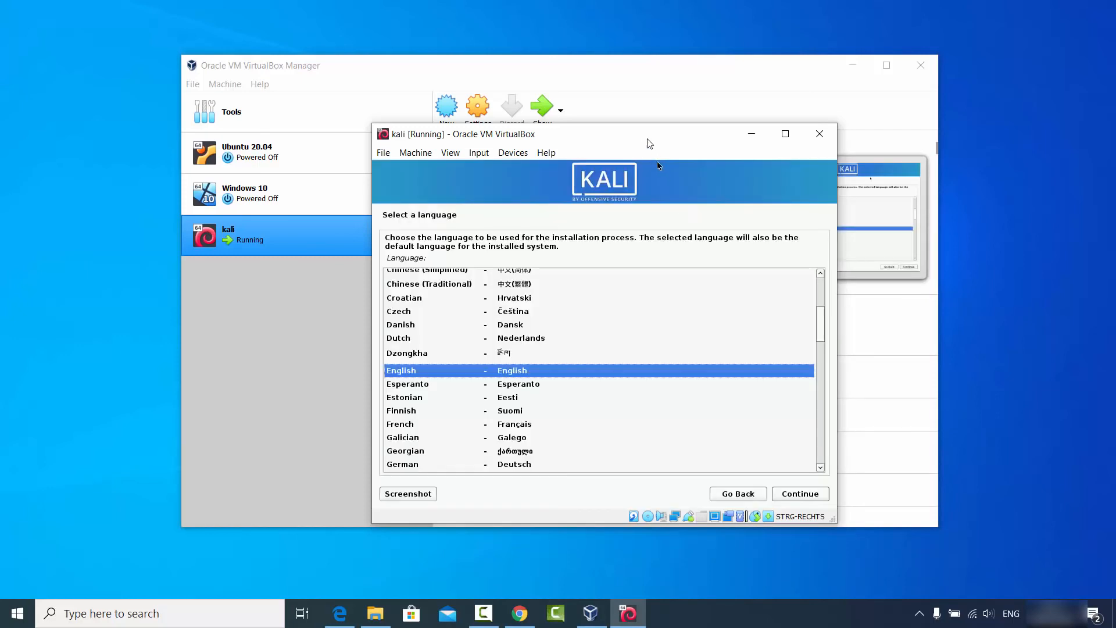
# Shift the VM window left and choose English as language and United States as location.
pyautogui.moveTo(643, 137); pyautogui.dragTo(596, 135)
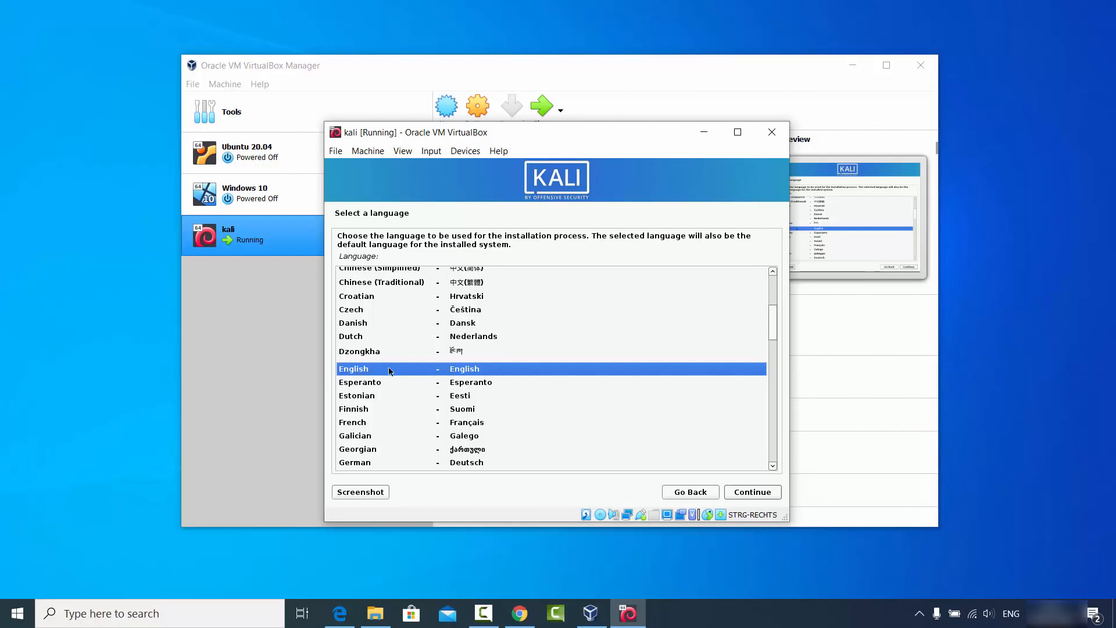
pyautogui.click(749, 494)
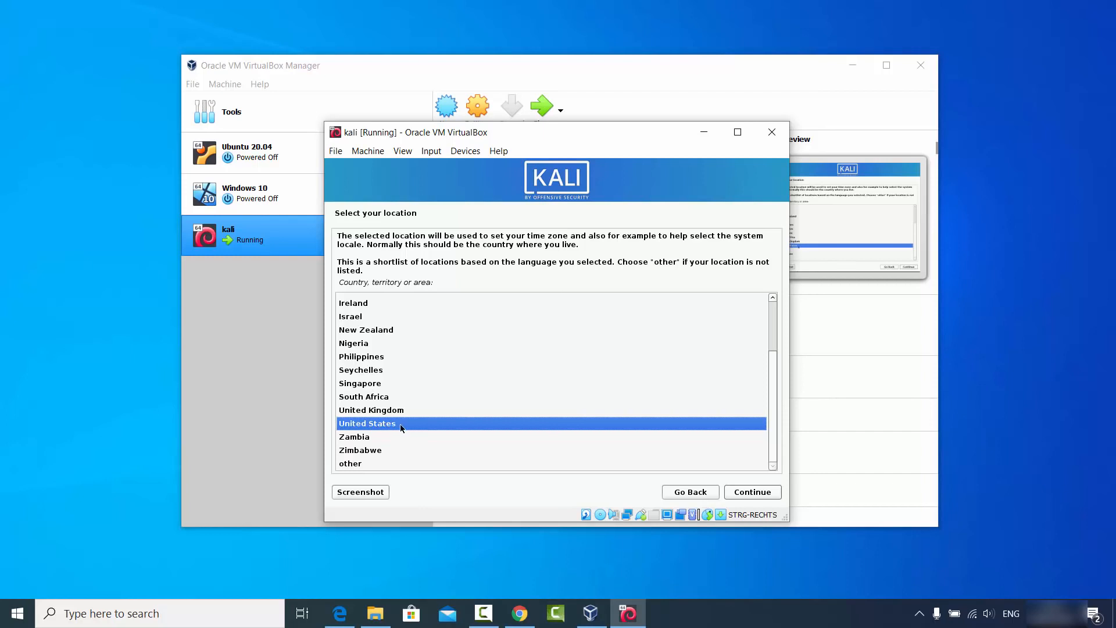
pyautogui.click(759, 491)
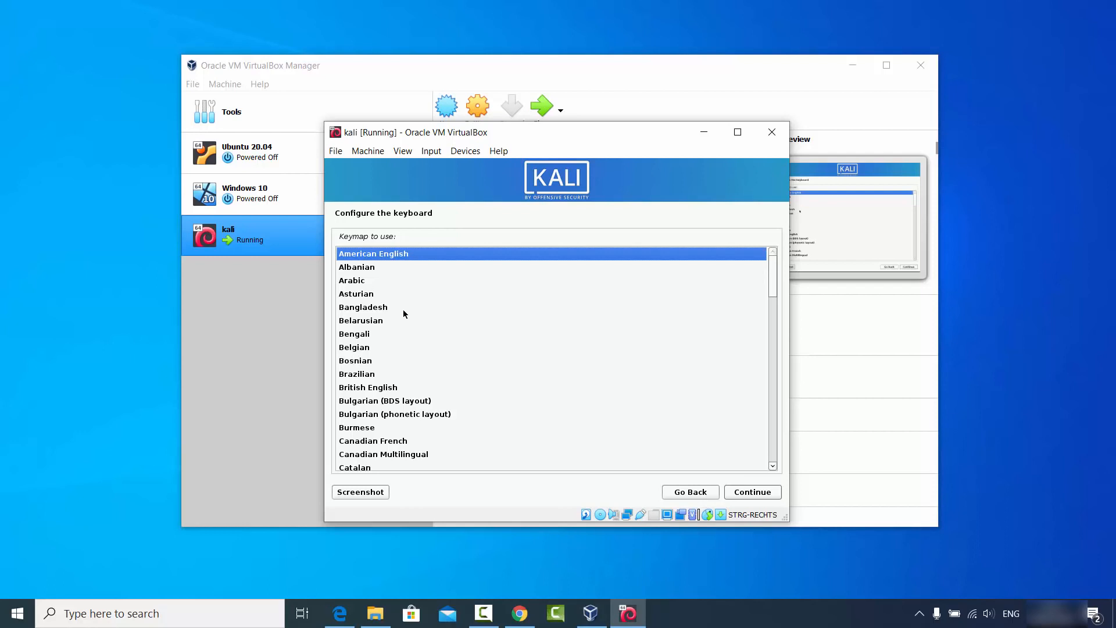
# Select German as the keyboard keymap and confirm it.
pyautogui.click(367, 336)
pyautogui.scroll(-5, 378, 336)
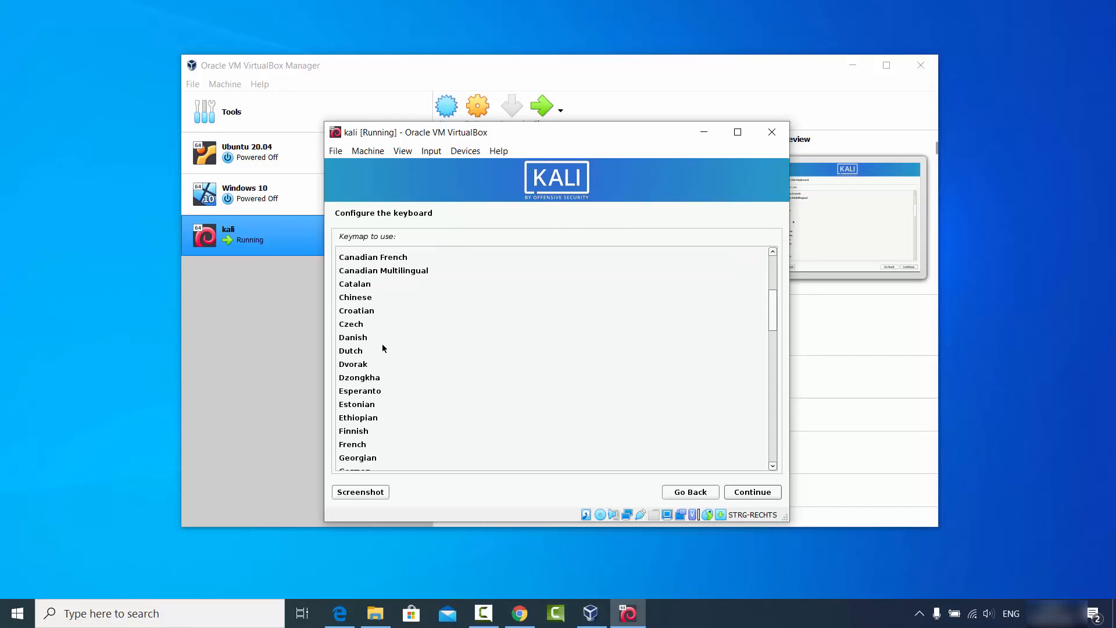
pyautogui.scroll(-1, 382, 348)
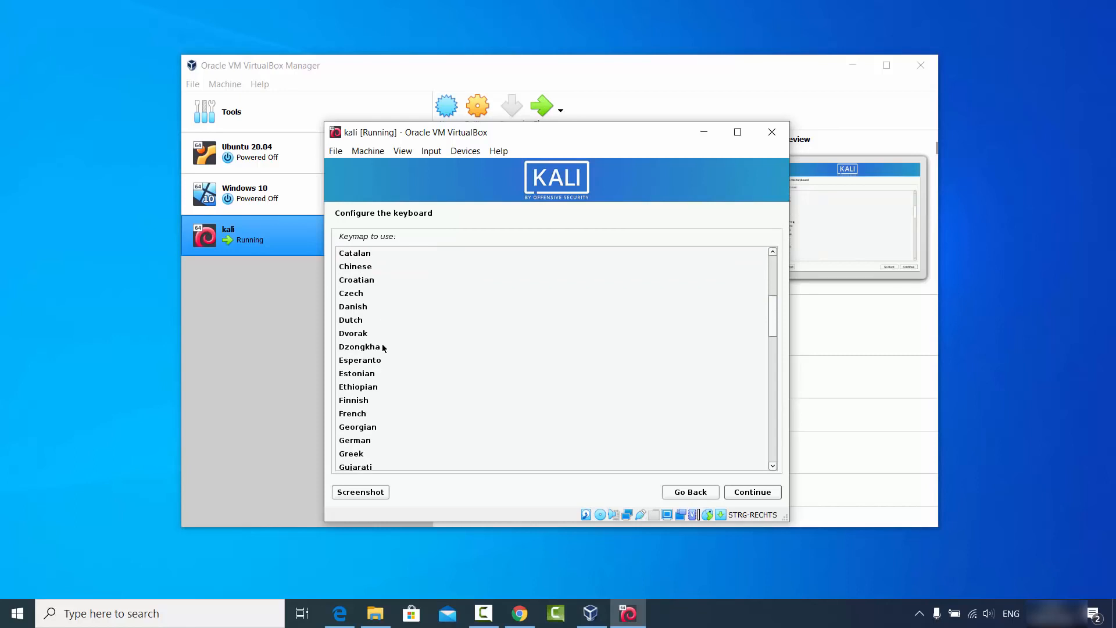
pyautogui.click(364, 443)
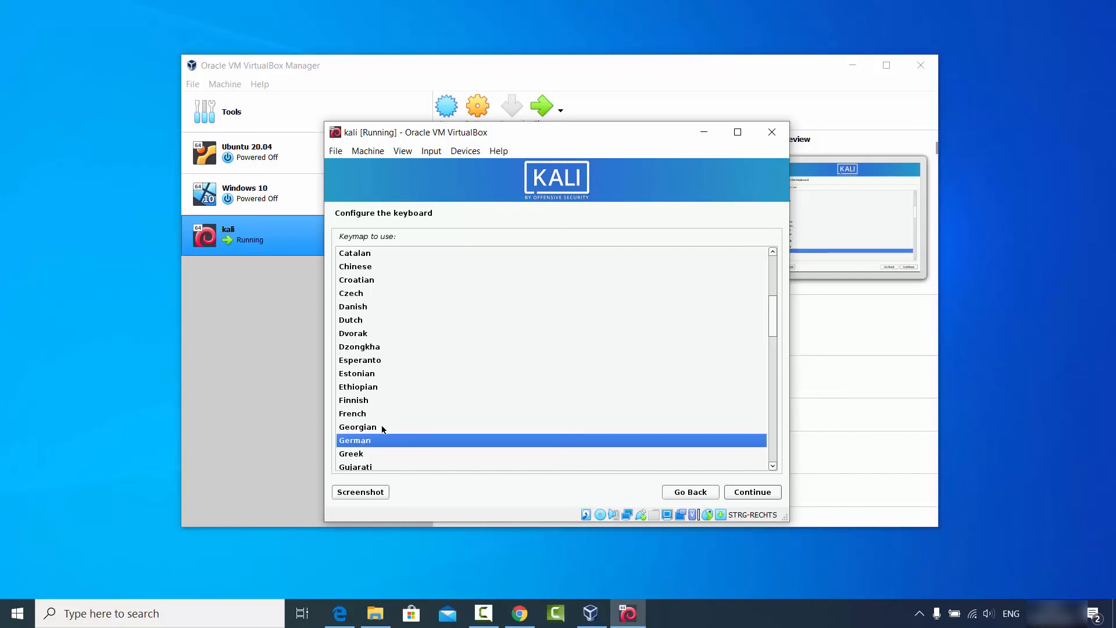
pyautogui.click(744, 496)
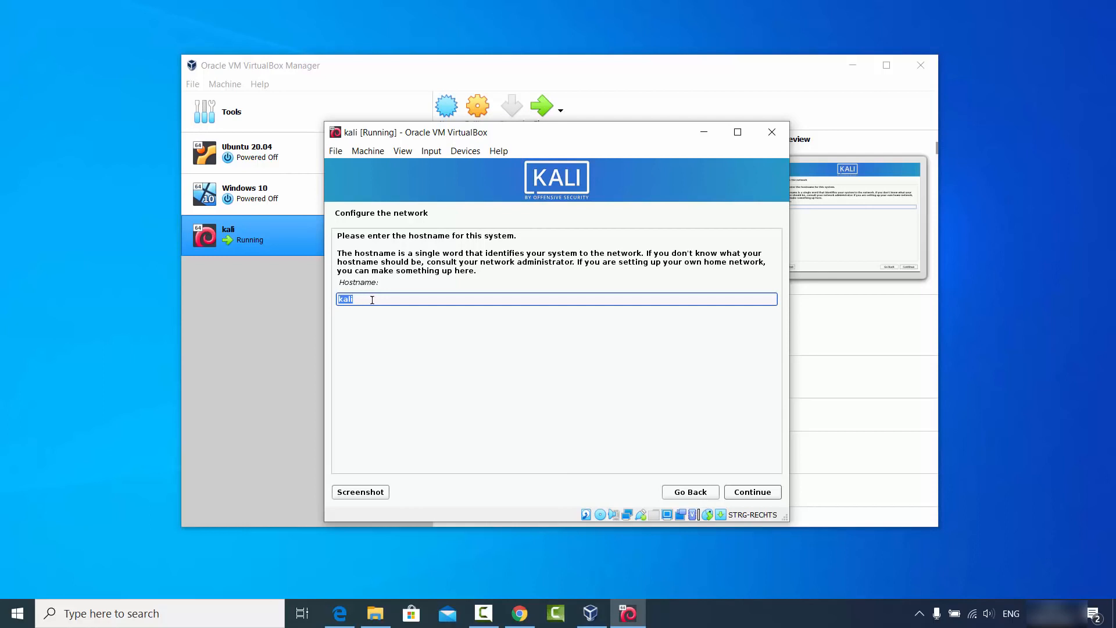
# Keep 'kali' as the hostname and leave the domain name blank.
pyautogui.click(746, 493)
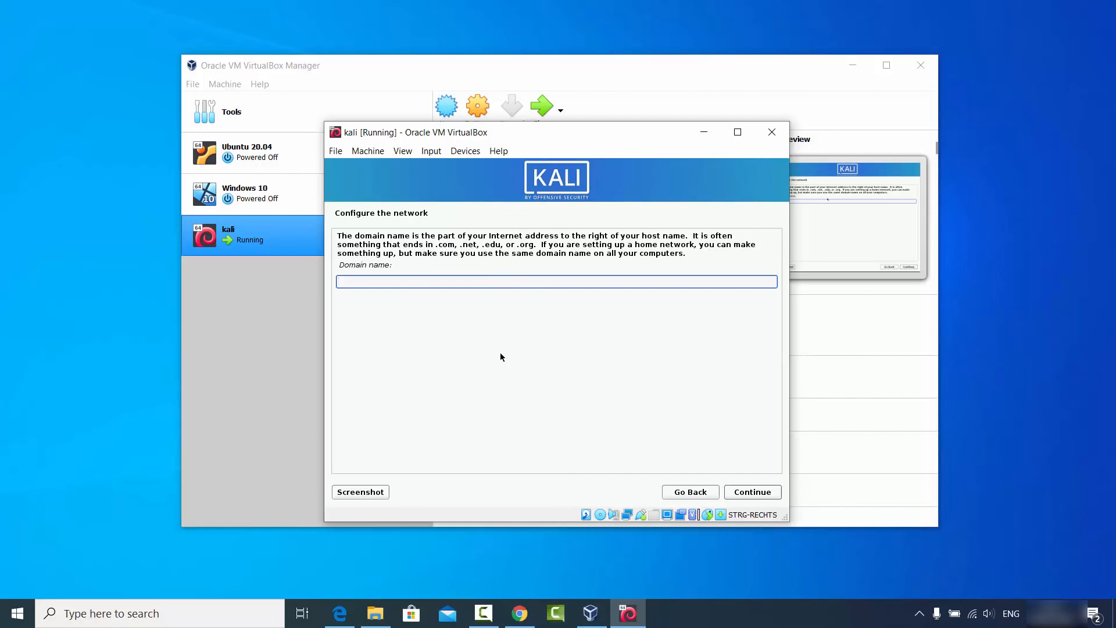
pyautogui.click(749, 492)
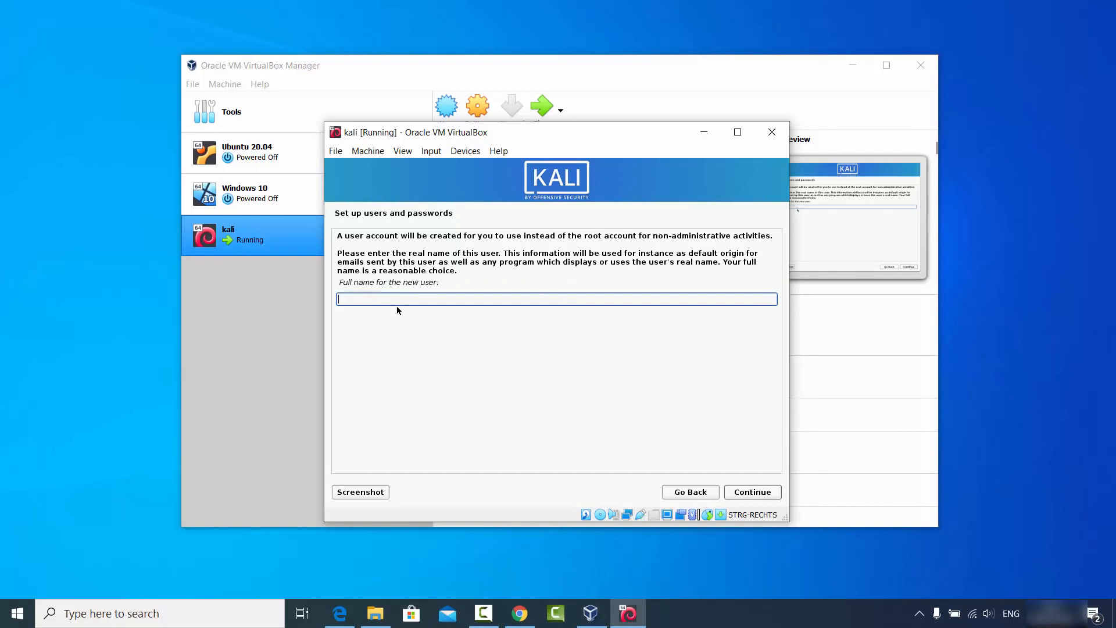
# Enter the new user's full name, accept the suggested username, and set the password twice.
pyautogui.write('codebind')
pyautogui.press('Return')
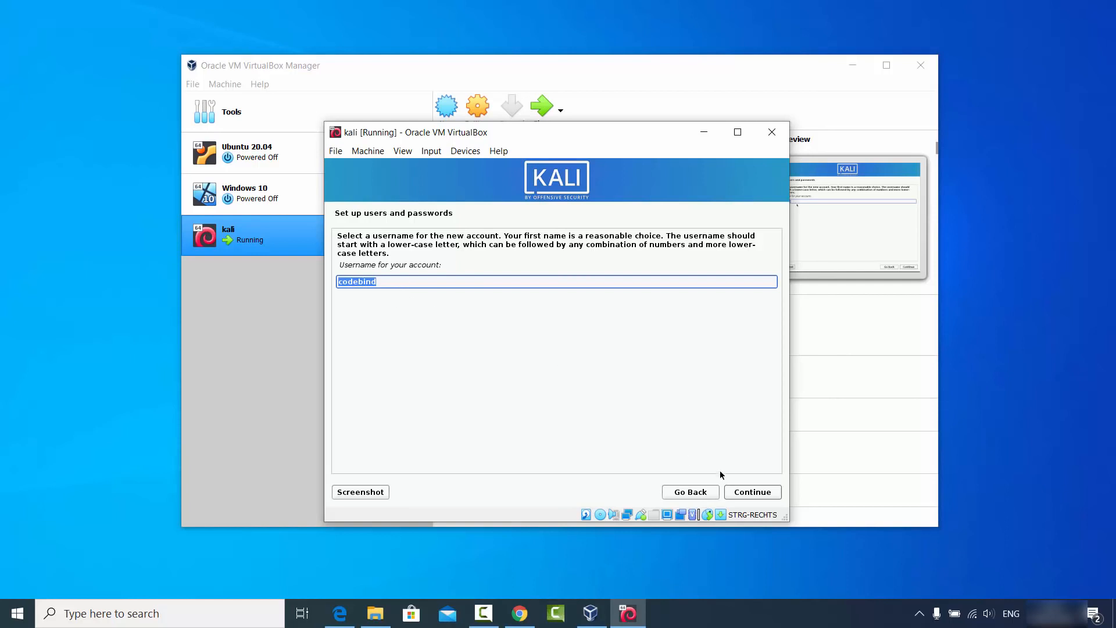
pyautogui.click(743, 492)
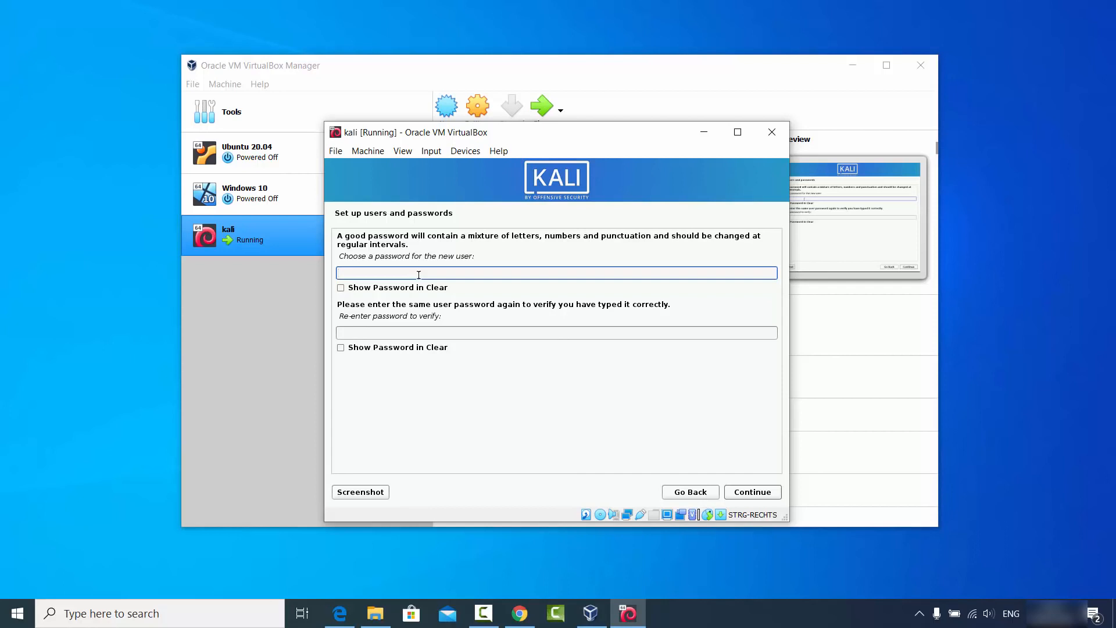
pyautogui.write('●●●●●●')
pyautogui.click(416, 333)
pyautogui.write('●●●●●●')
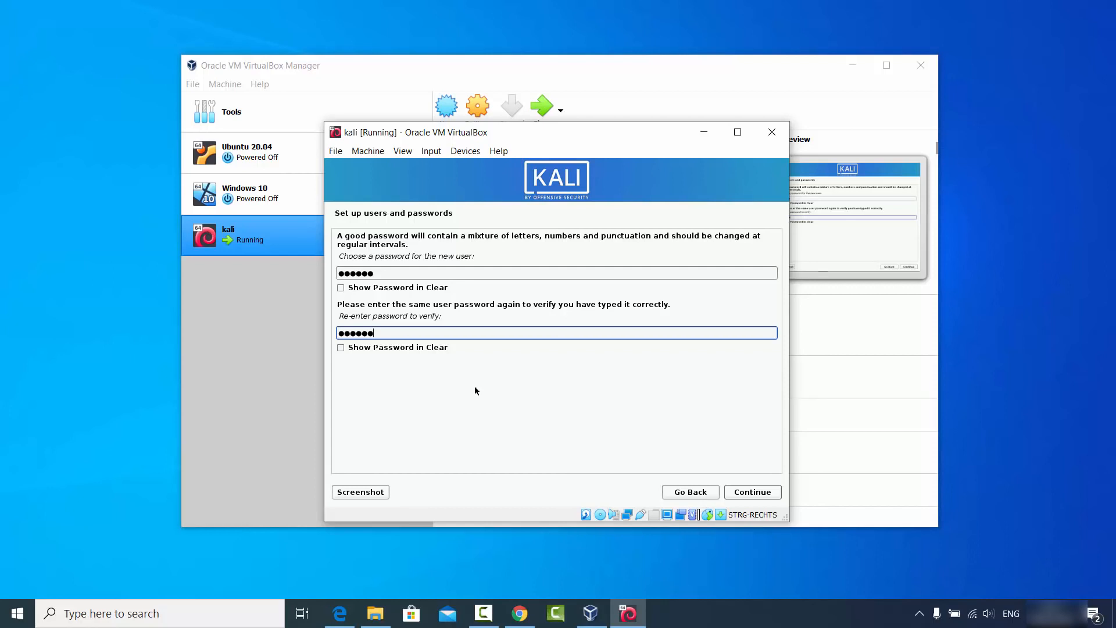
pyautogui.click(762, 493)
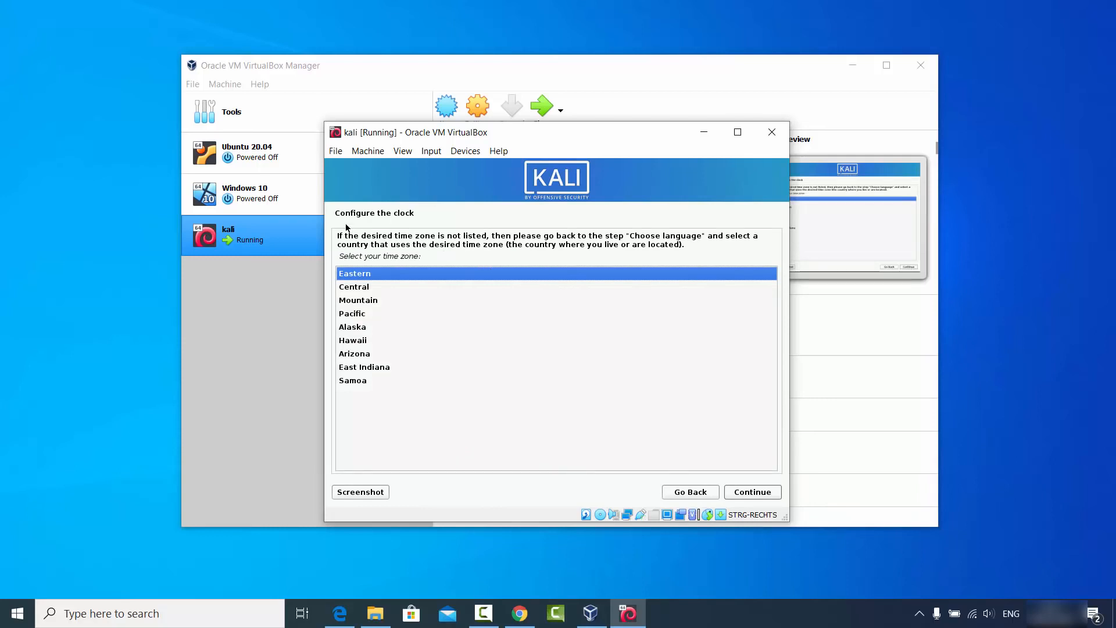
# Set the clock's time zone to Central.
pyautogui.click(364, 287)
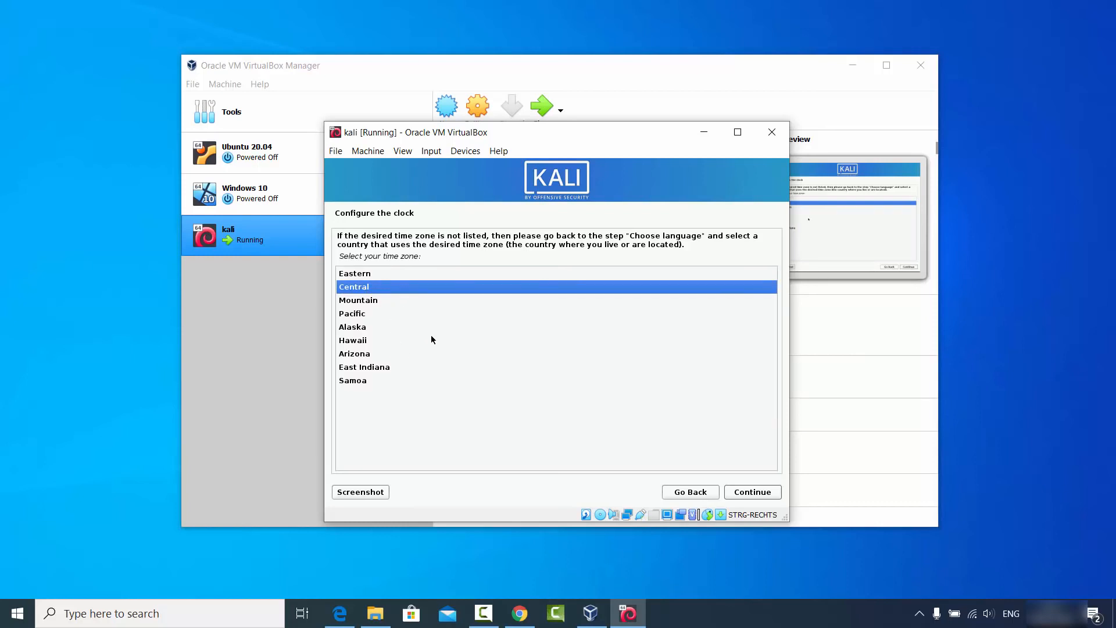
pyautogui.click(741, 494)
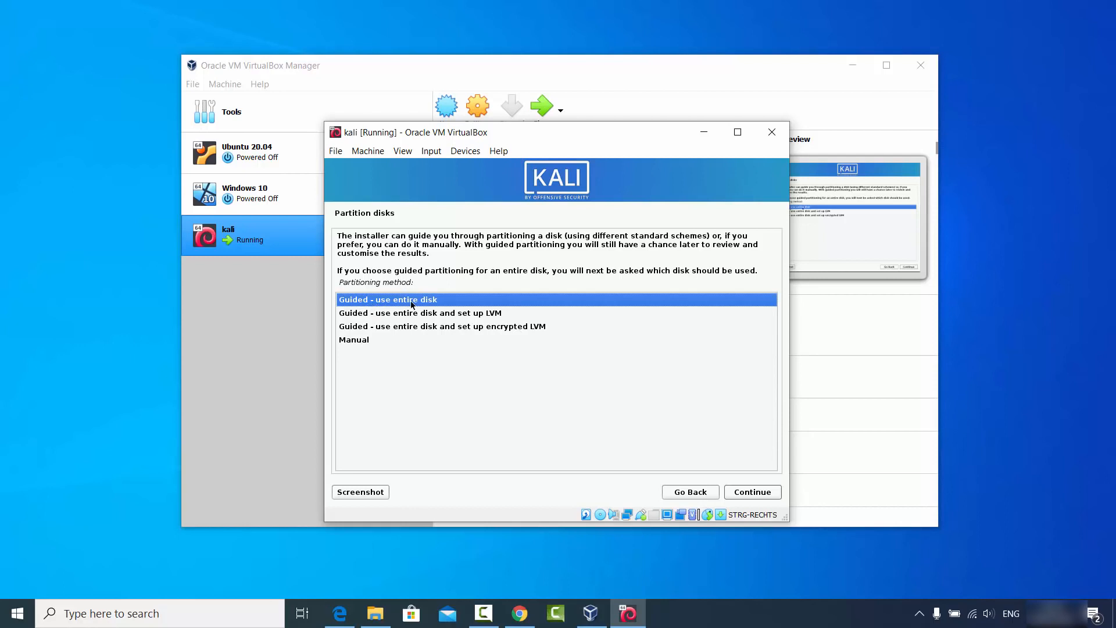
# Guided-partition the whole 108.2 GB VBOX HARDDISK with all files in one partition, approving the write.
pyautogui.click(750, 493)
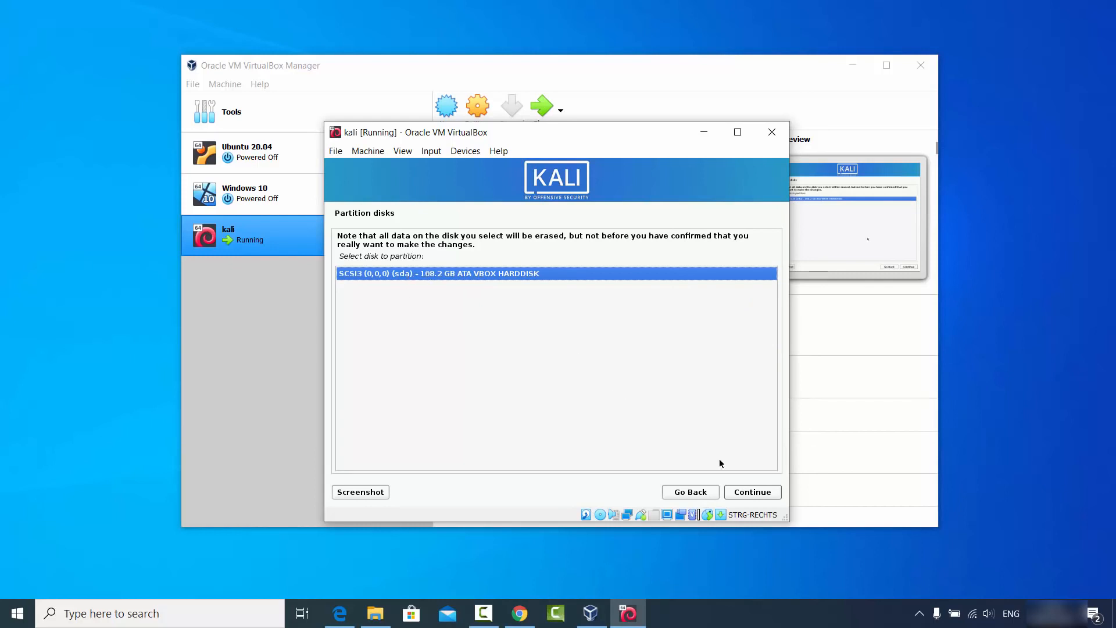
pyautogui.click(745, 491)
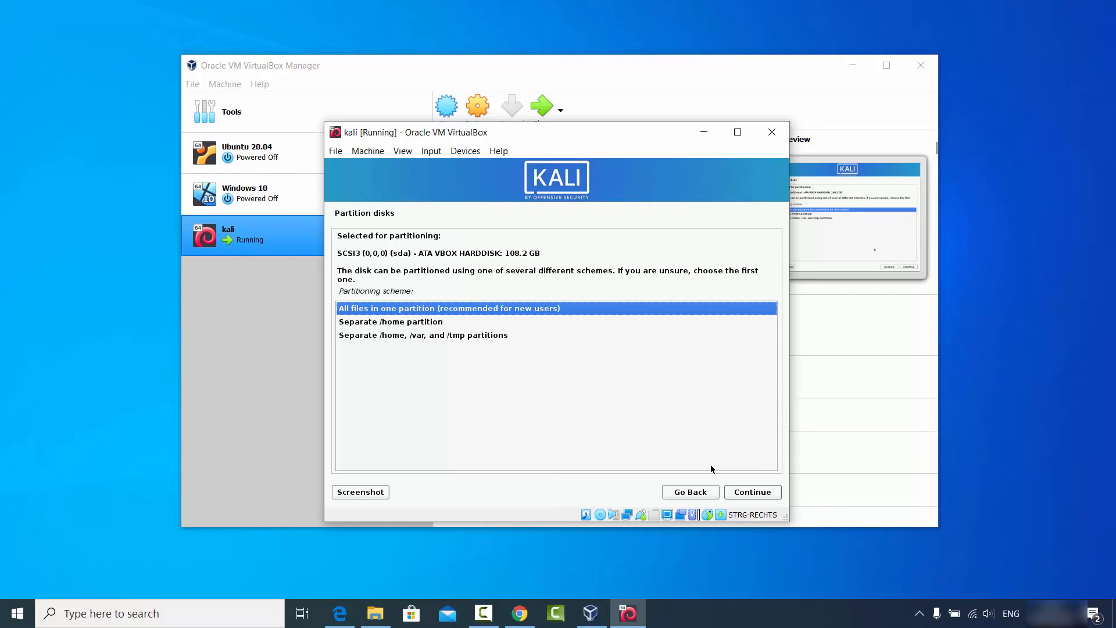
pyautogui.click(741, 491)
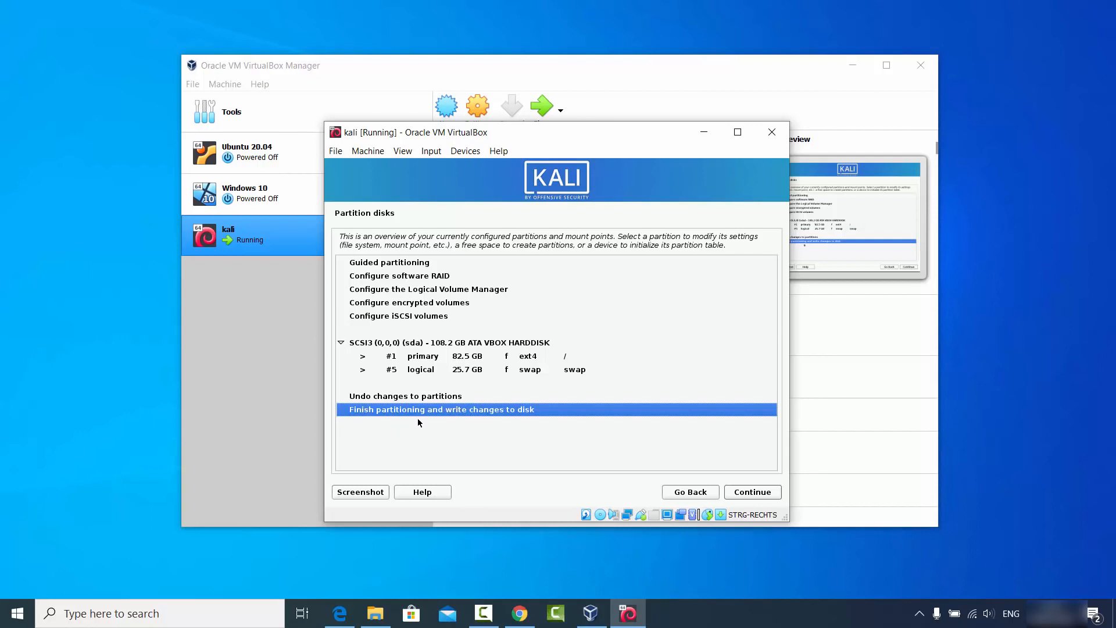
pyautogui.click(749, 493)
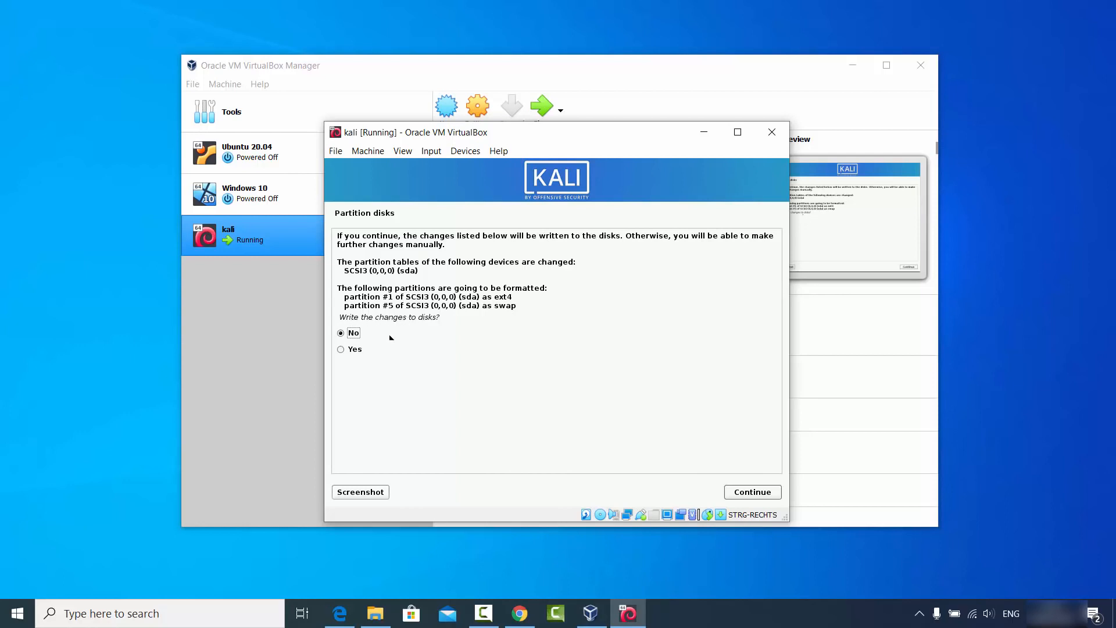
pyautogui.click(356, 350)
# Write the partitions, skip the HTTP proxy, and install the default software selection.
pyautogui.click(736, 491)
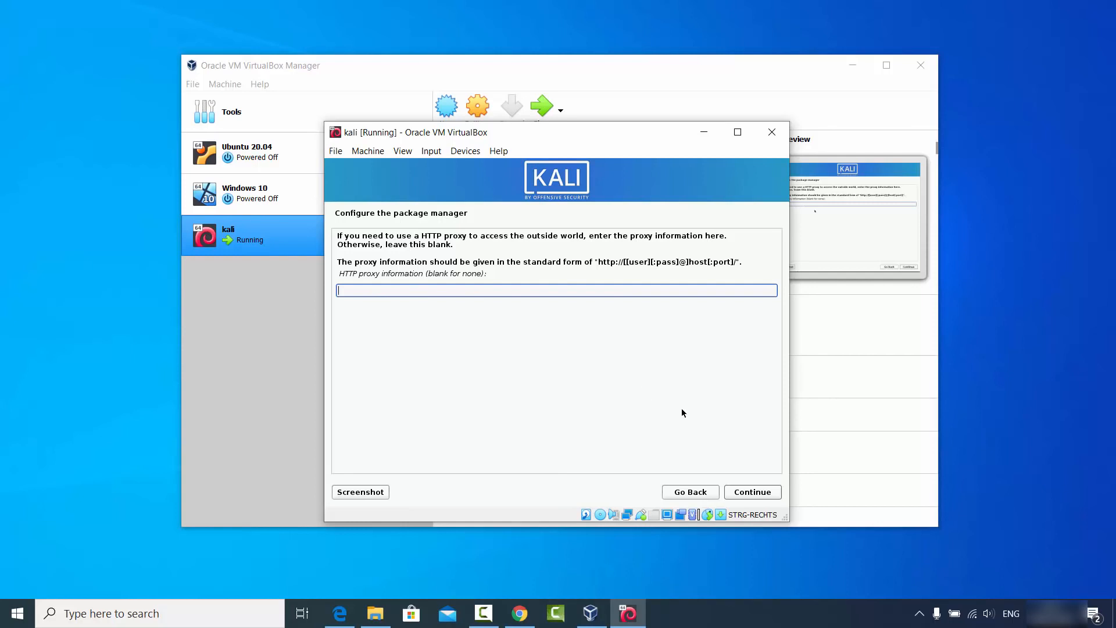
pyautogui.click(756, 492)
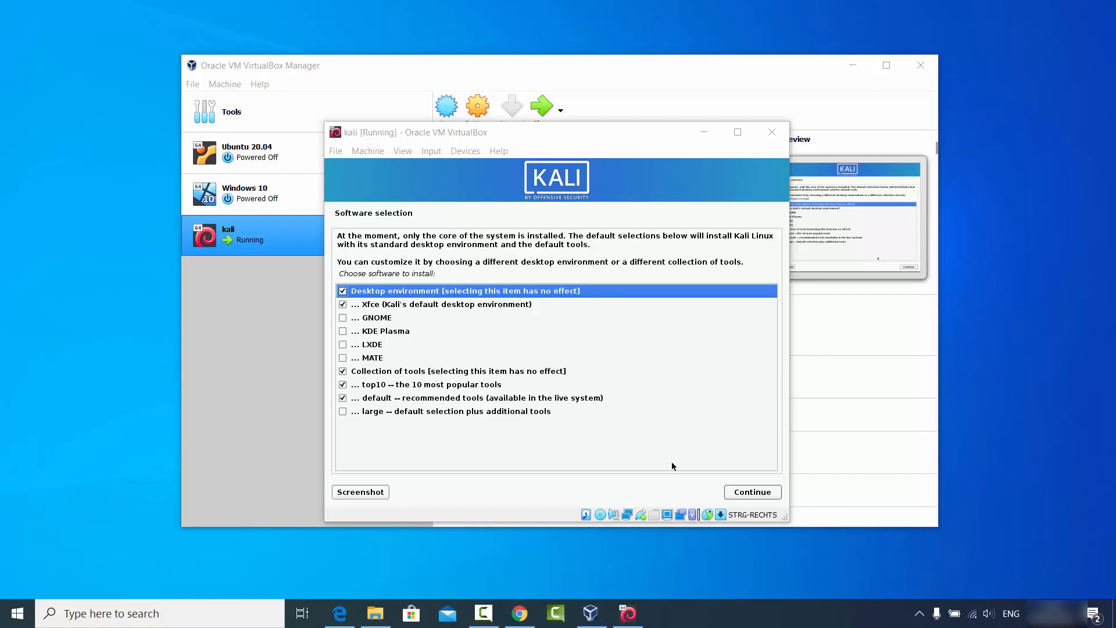
pyautogui.click(749, 492)
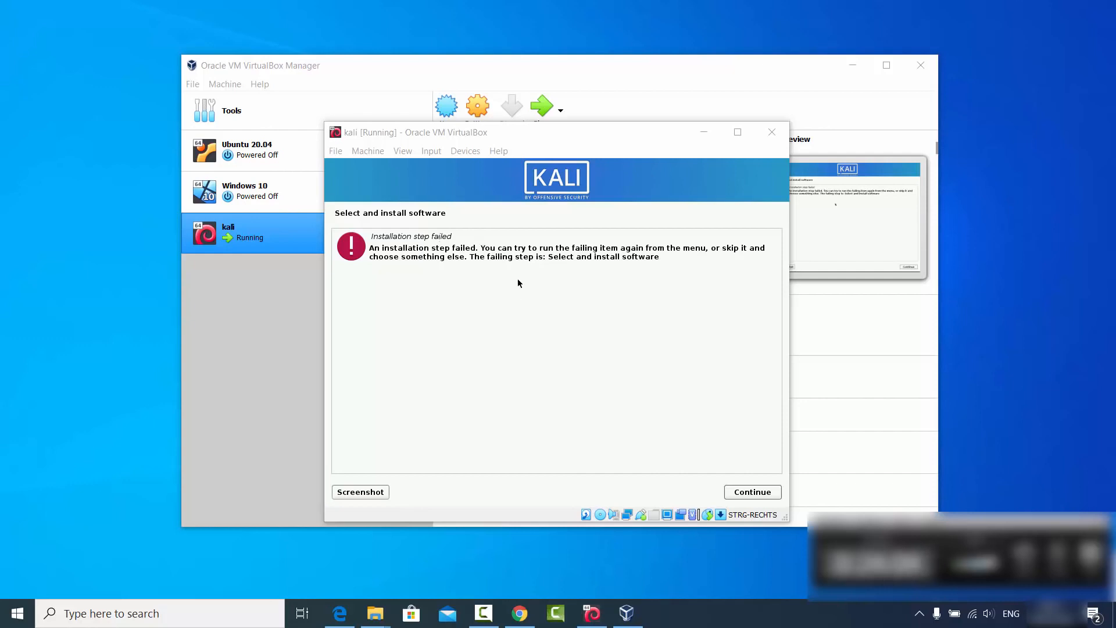
# Retry the software installation step, then install the GRUB boot loader to /dev/sda.
pyautogui.click(745, 493)
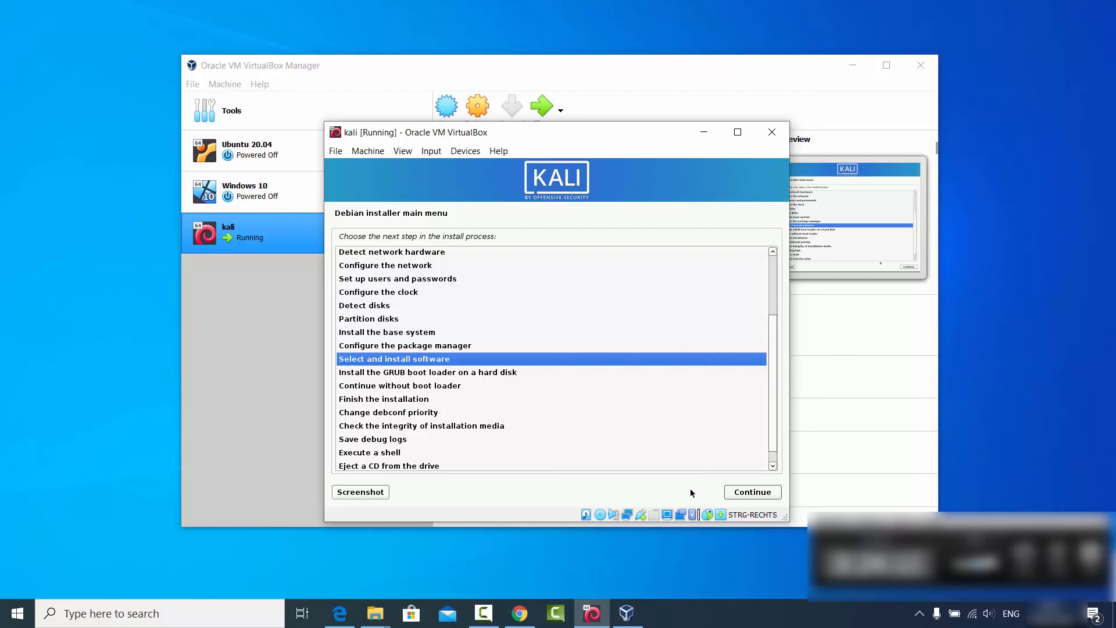
pyautogui.click(738, 492)
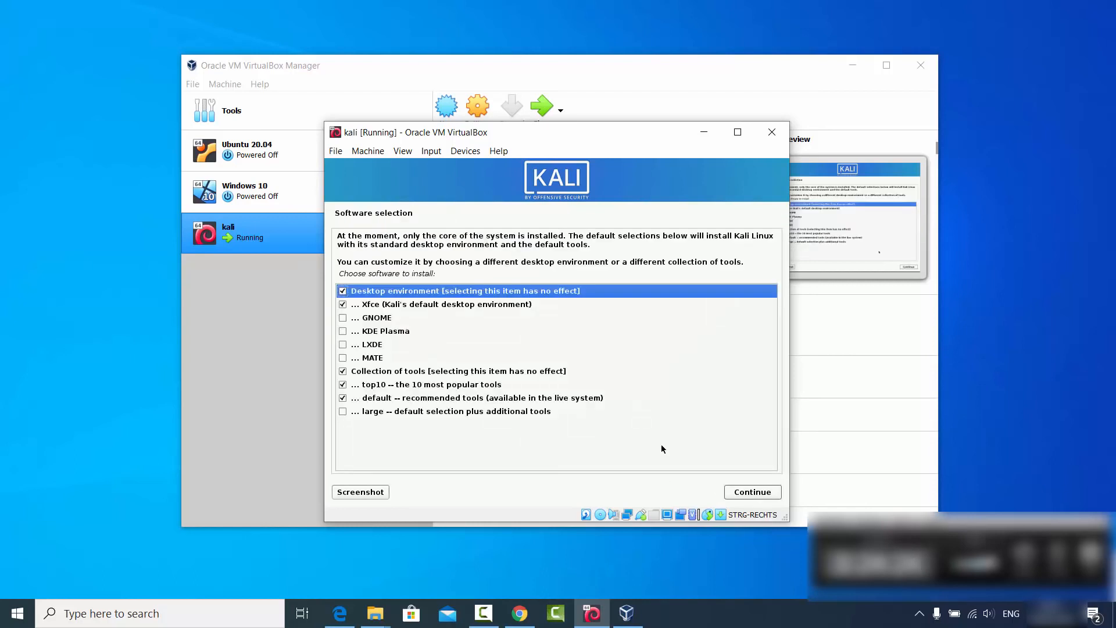
pyautogui.click(743, 493)
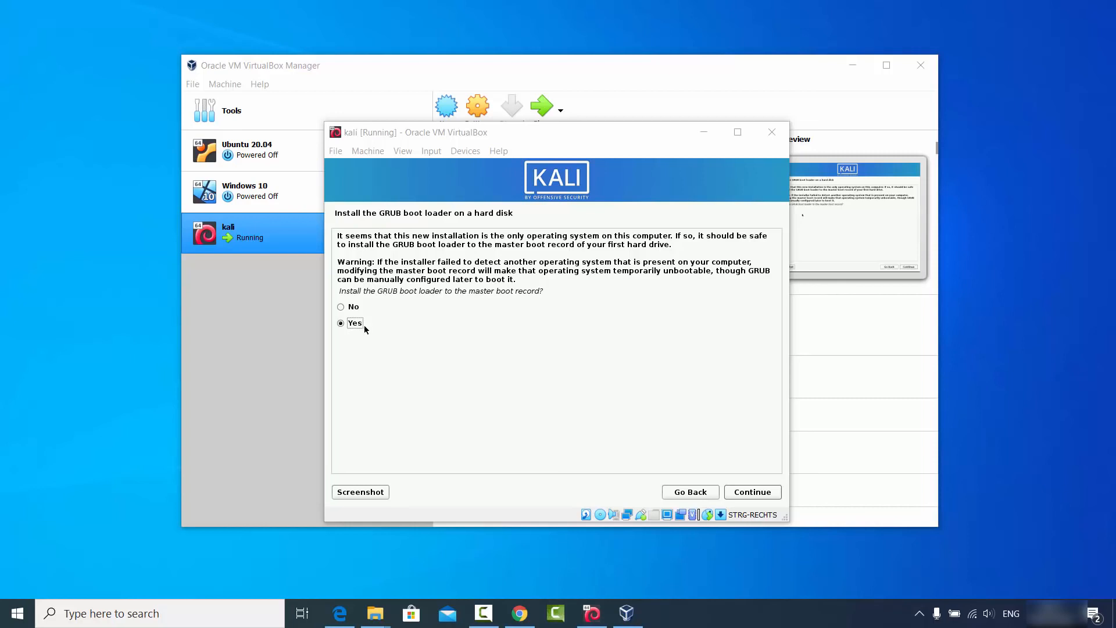
pyautogui.click(738, 495)
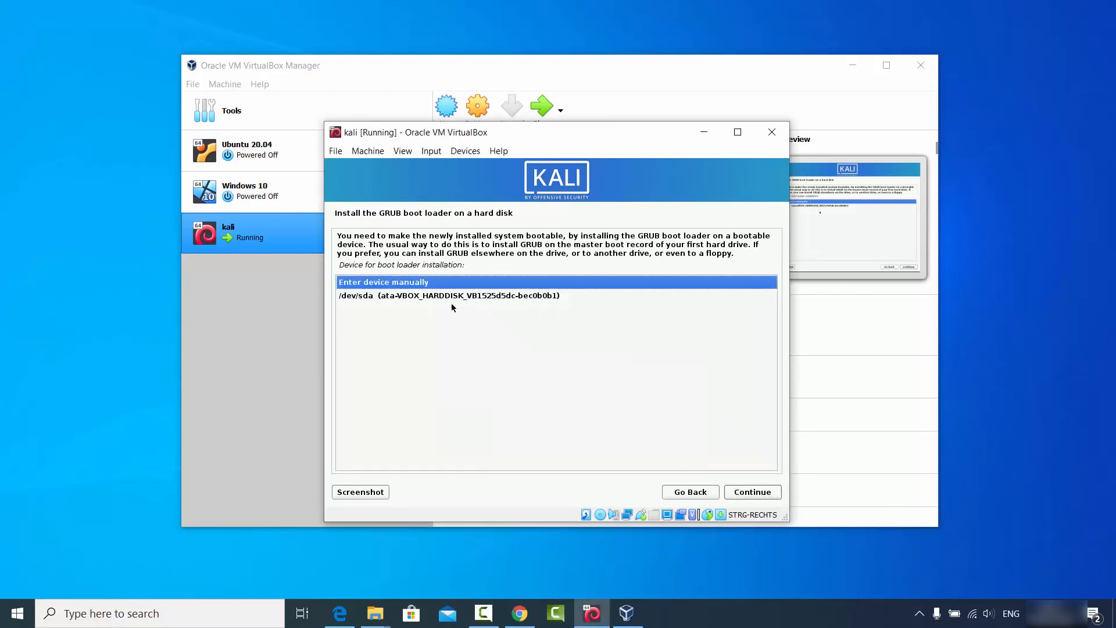
pyautogui.click(397, 298)
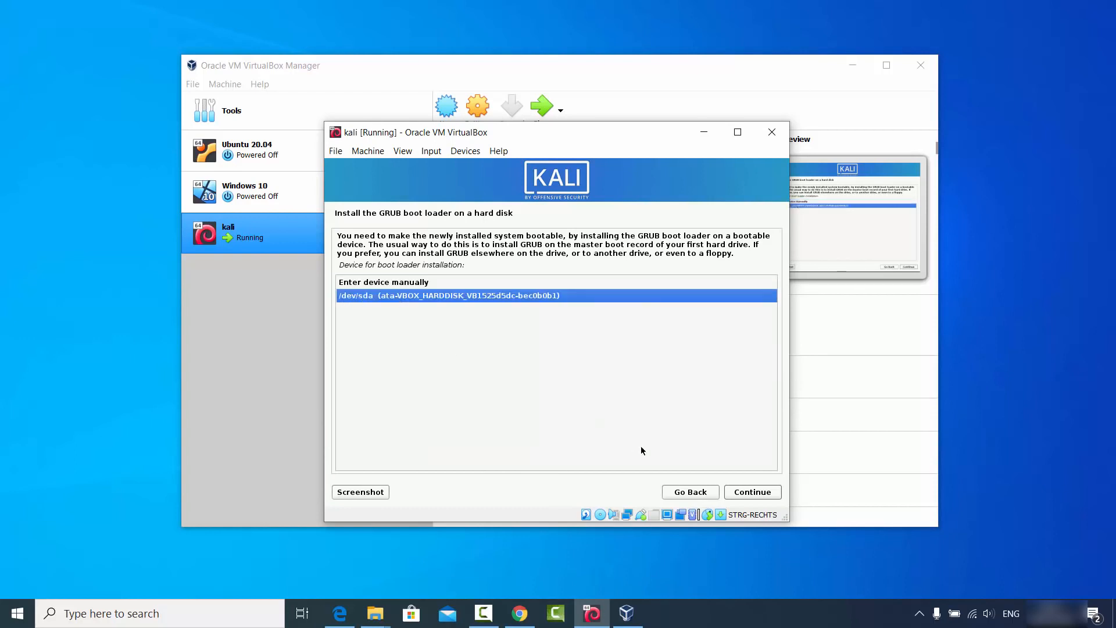
pyautogui.click(741, 490)
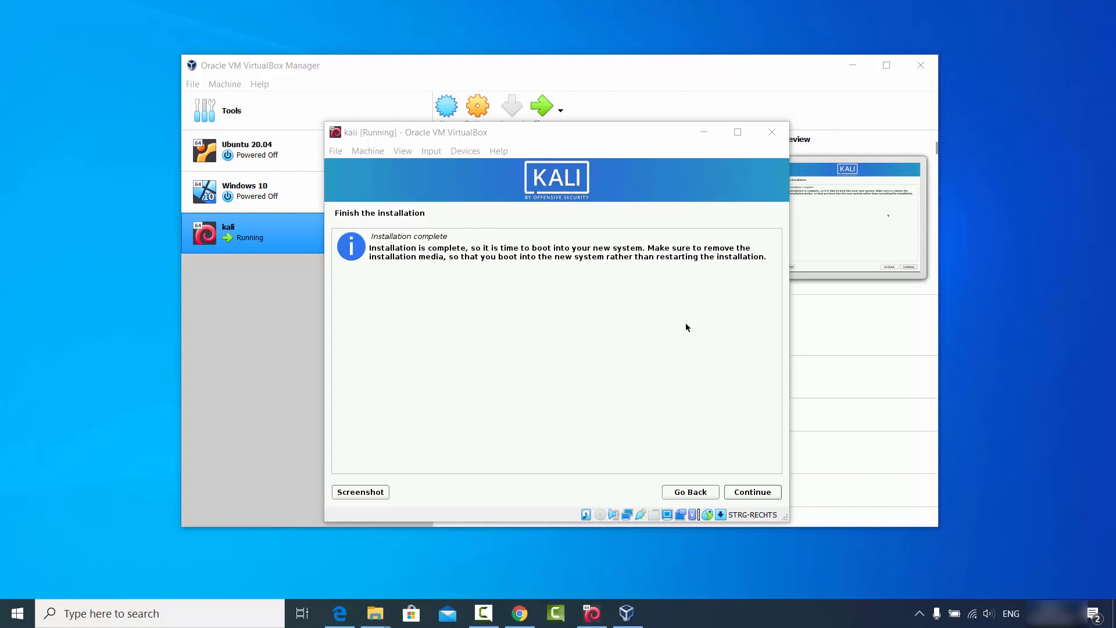
# Finish the installation, reboot, and dismiss both mouse-integration notification bars.
pyautogui.click(745, 493)
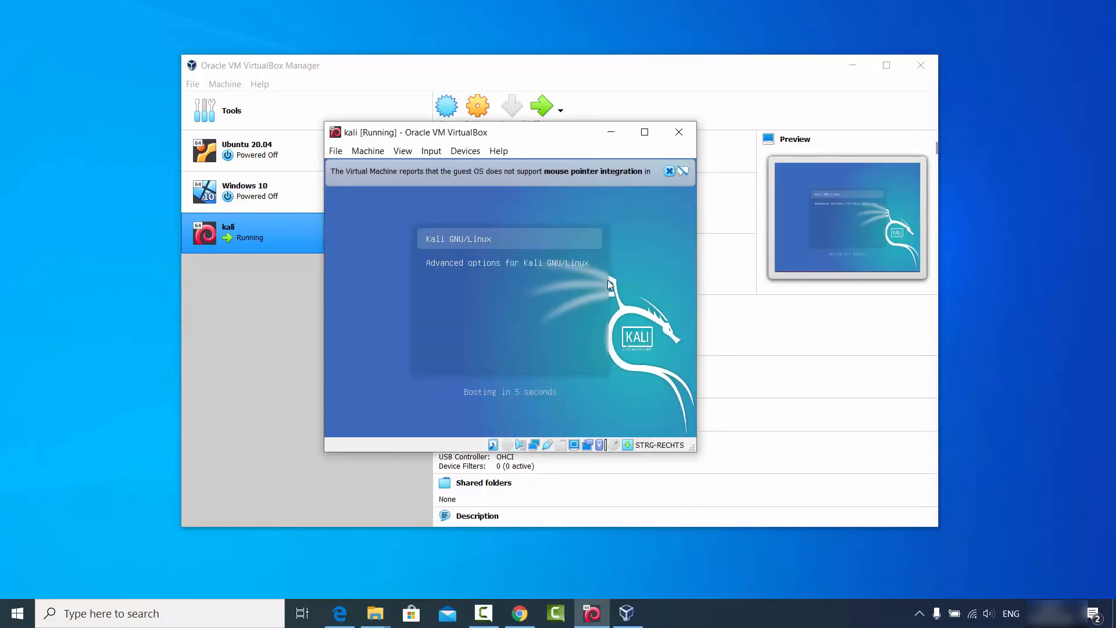
pyautogui.click(669, 171)
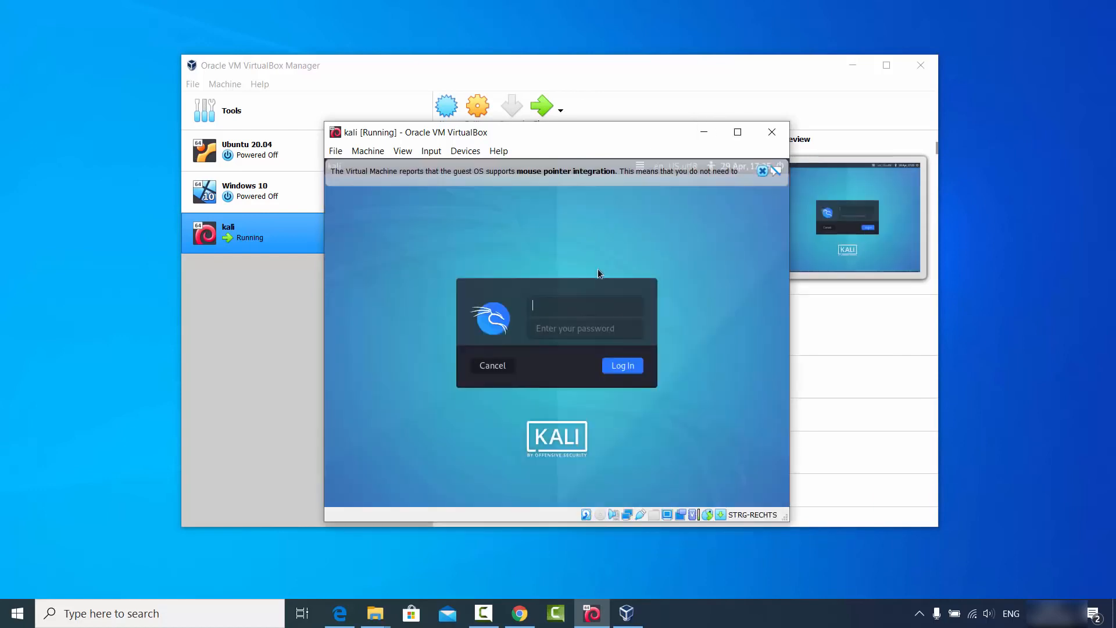
pyautogui.click(762, 171)
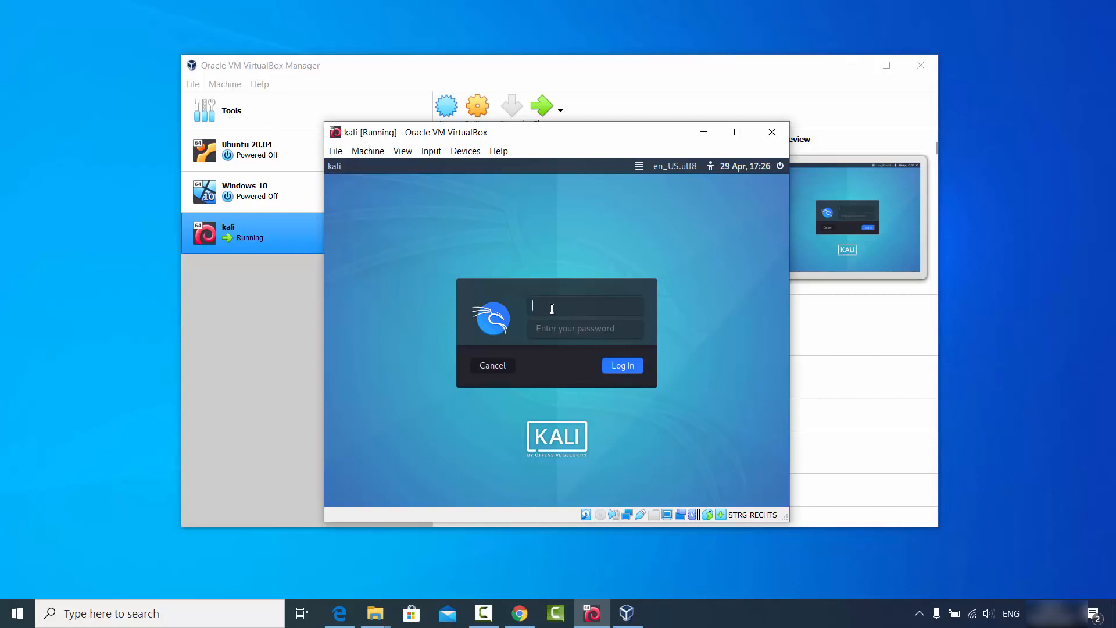
# Log in to the Kali desktop with the user's username and password.
pyautogui.press('Tab')
pyautogui.press('BackSpace')
pyautogui.press('BackSpace')
pyautogui.press('BackSpace')
pyautogui.click(610, 365)
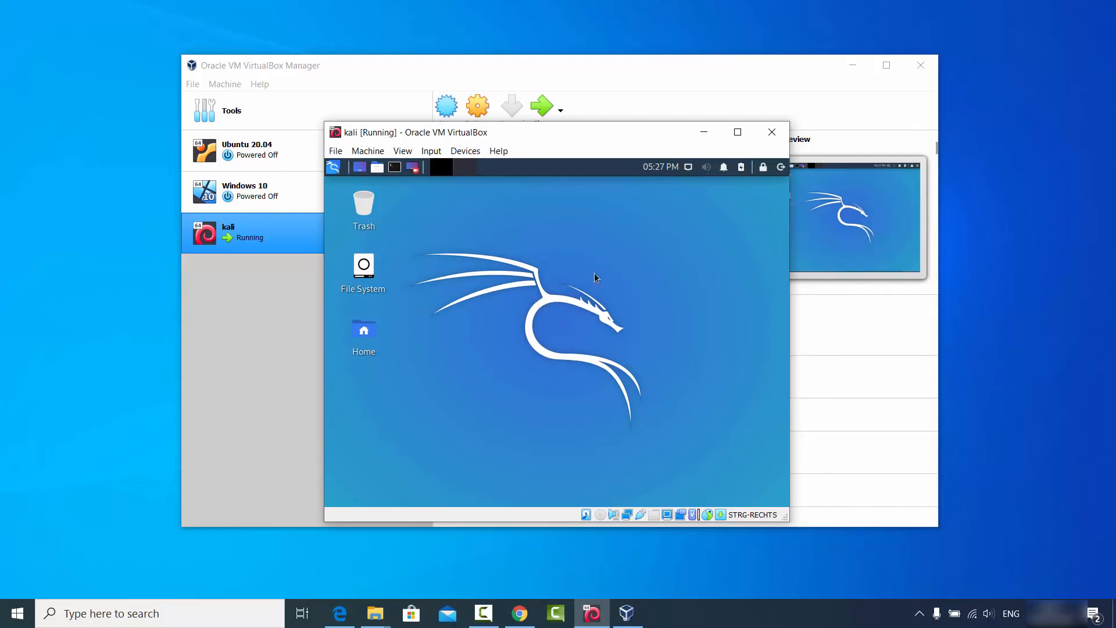
pyautogui.click(736, 140)
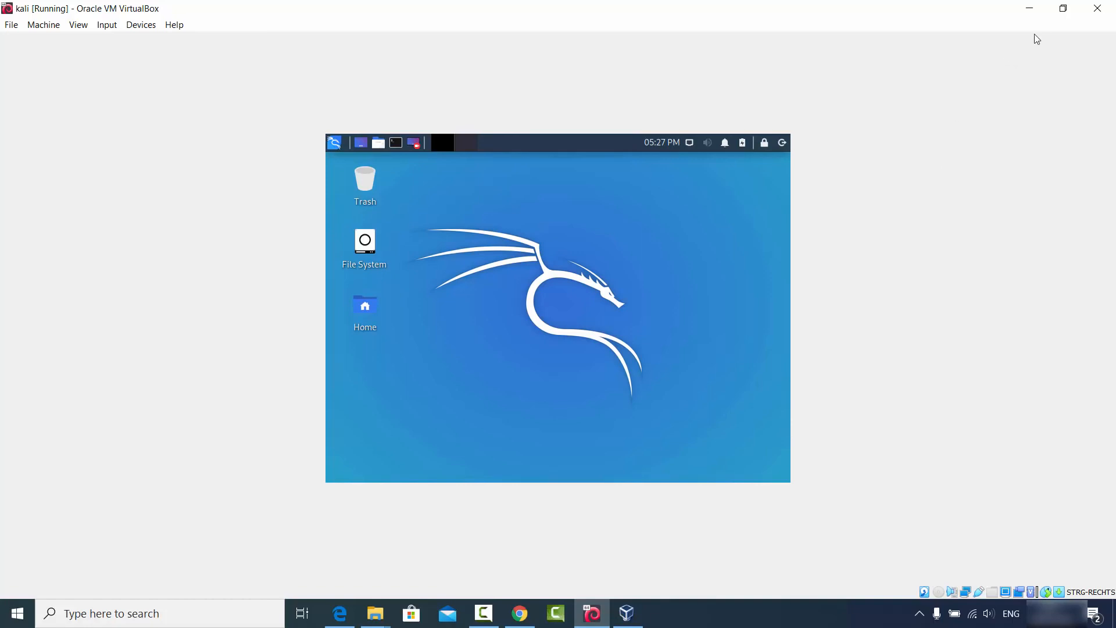
pyautogui.click(1062, 9)
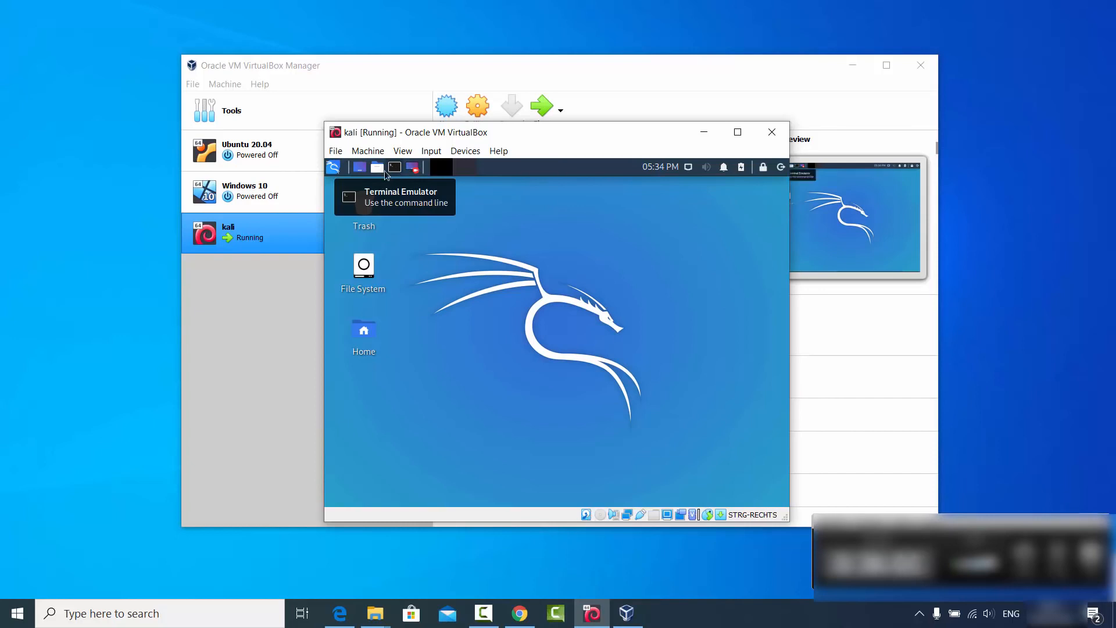
# In a new Kali terminal, run sudo apt update && sudo apt install -y linux-headers-$(uname -r) with the sudo password.
pyautogui.click(336, 169)
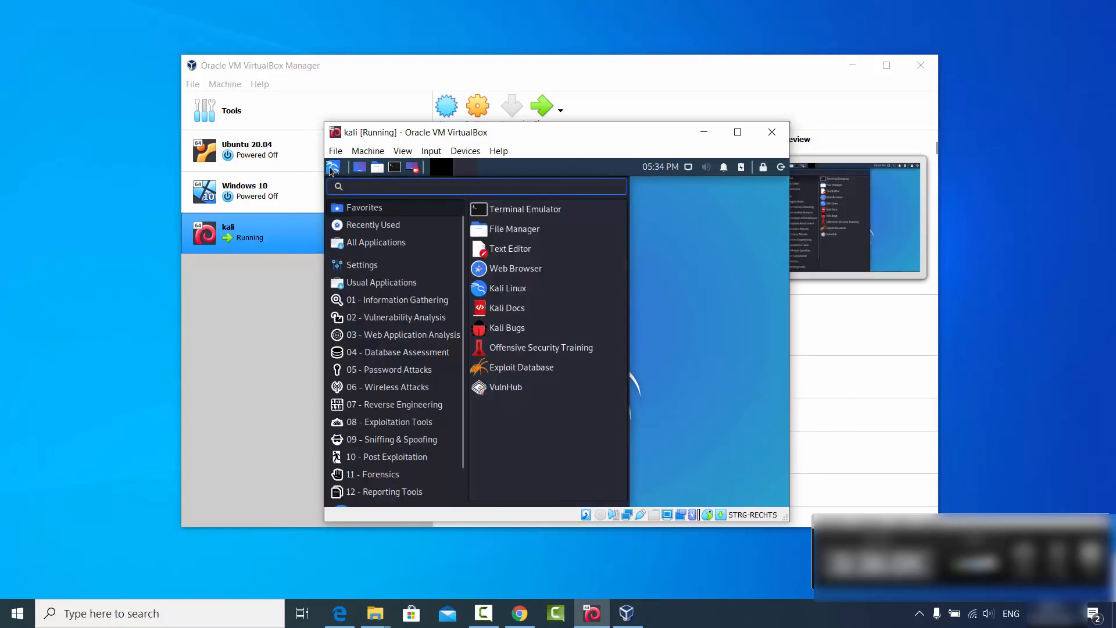
pyautogui.click(512, 213)
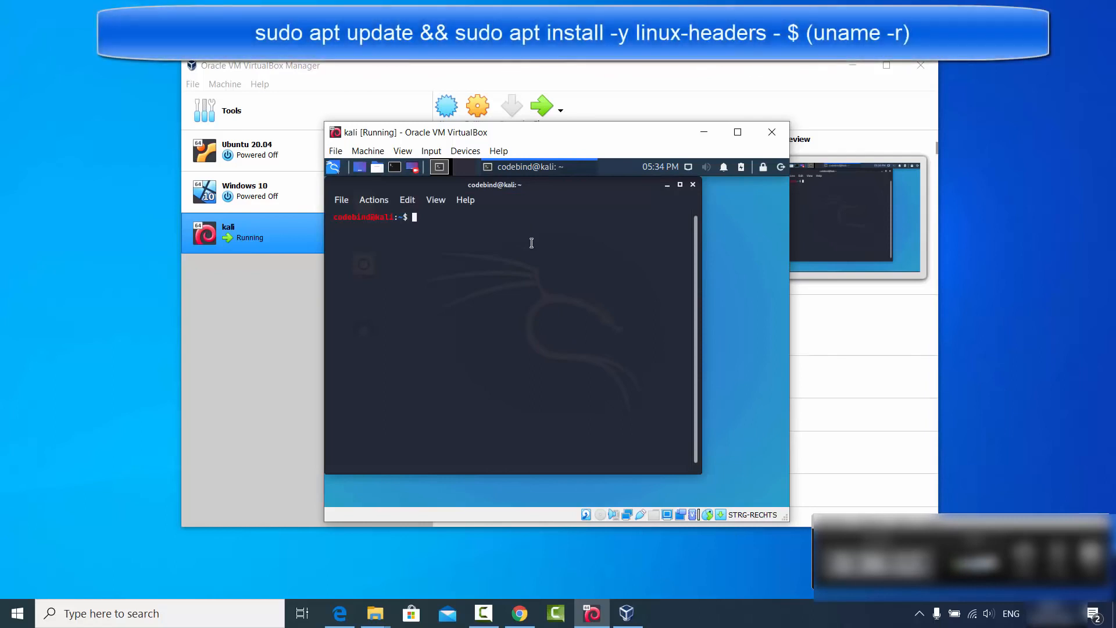
pyautogui.write('sudo apt update && sudo apt install -y linux-headers-$(uname -r)')
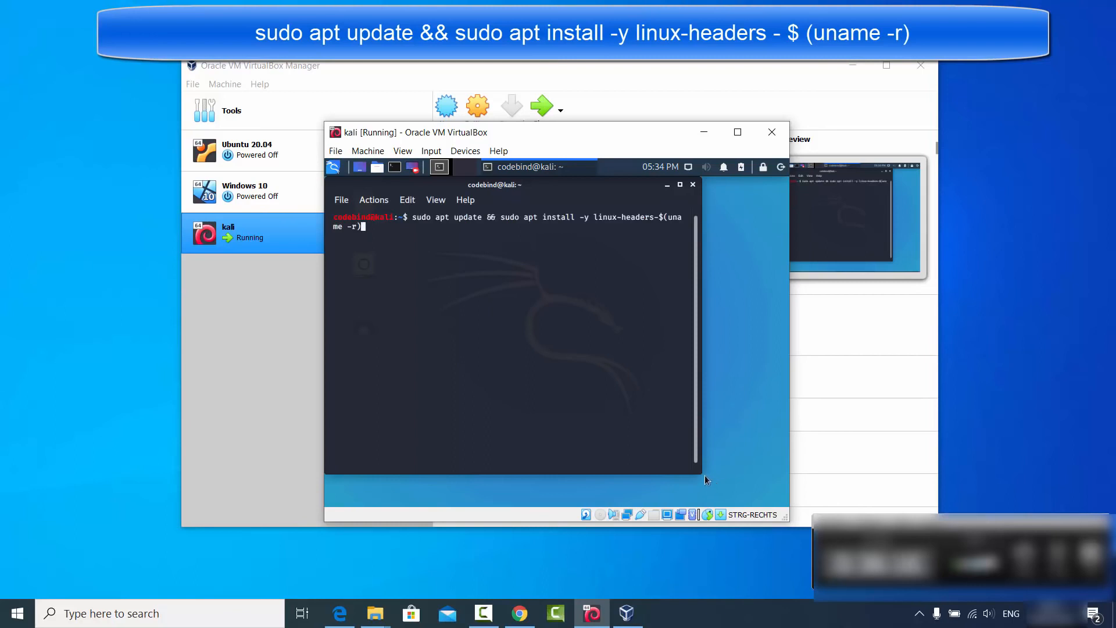
pyautogui.moveTo(703, 474); pyautogui.dragTo(778, 503)
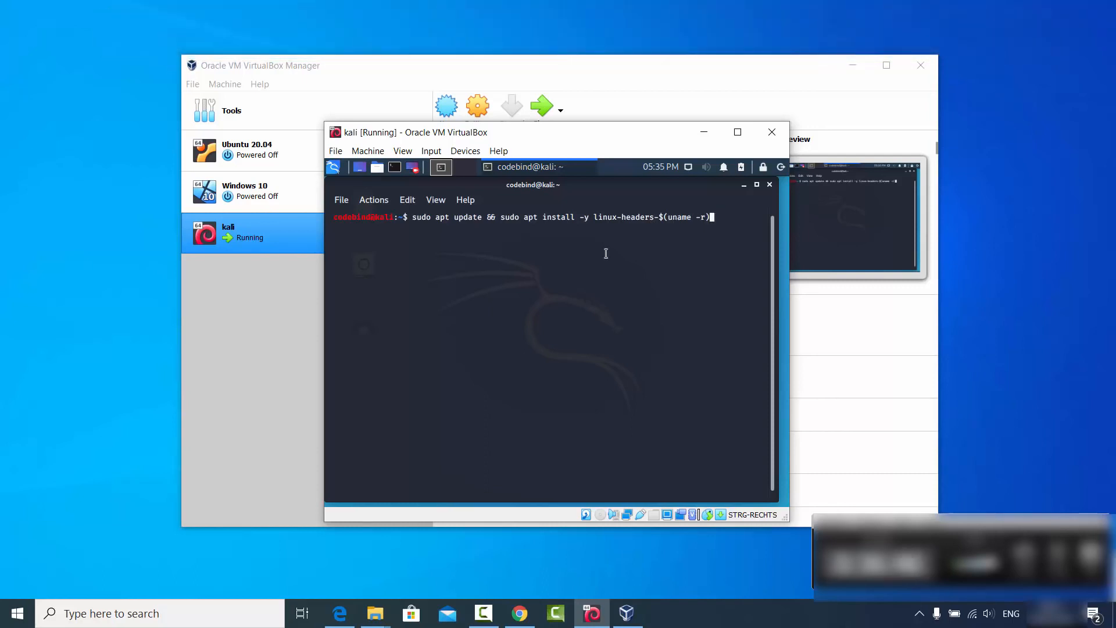
pyautogui.press('Return')
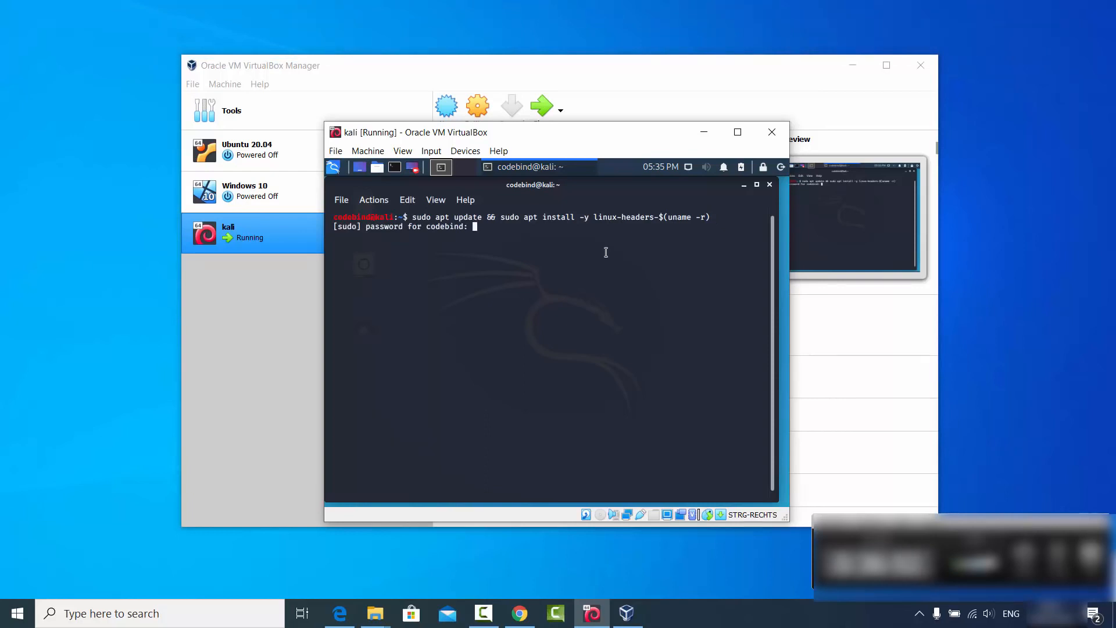
pyautogui.press('Return')
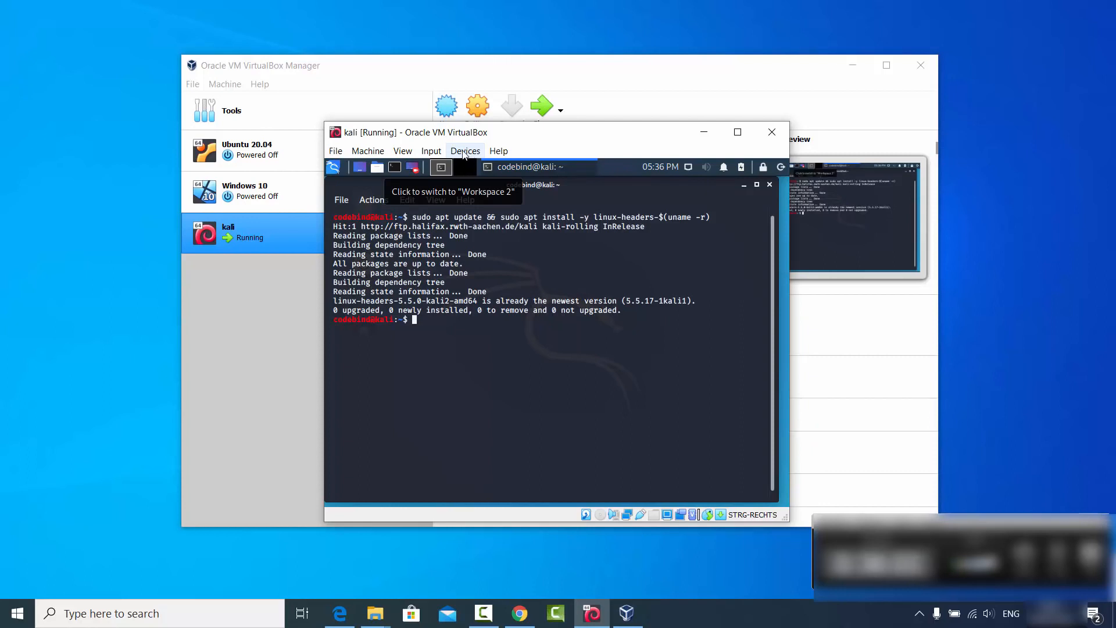
# Insert the Guest Additions CD image and open the VBox_GAs disc in Kali.
pyautogui.click(466, 153)
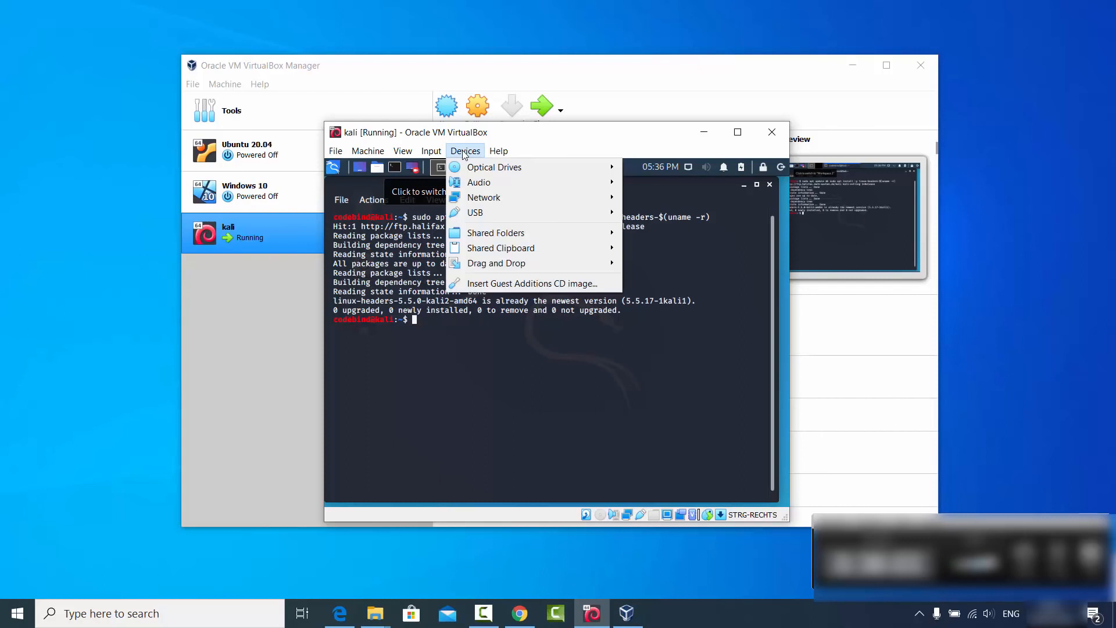
pyautogui.click(501, 285)
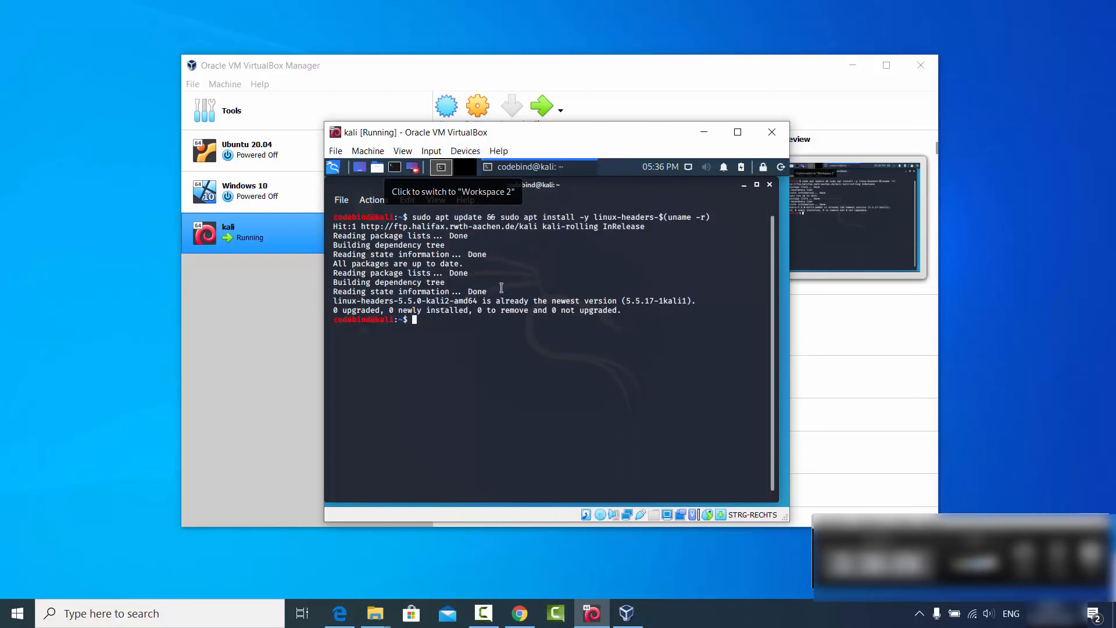
pyautogui.click(744, 185)
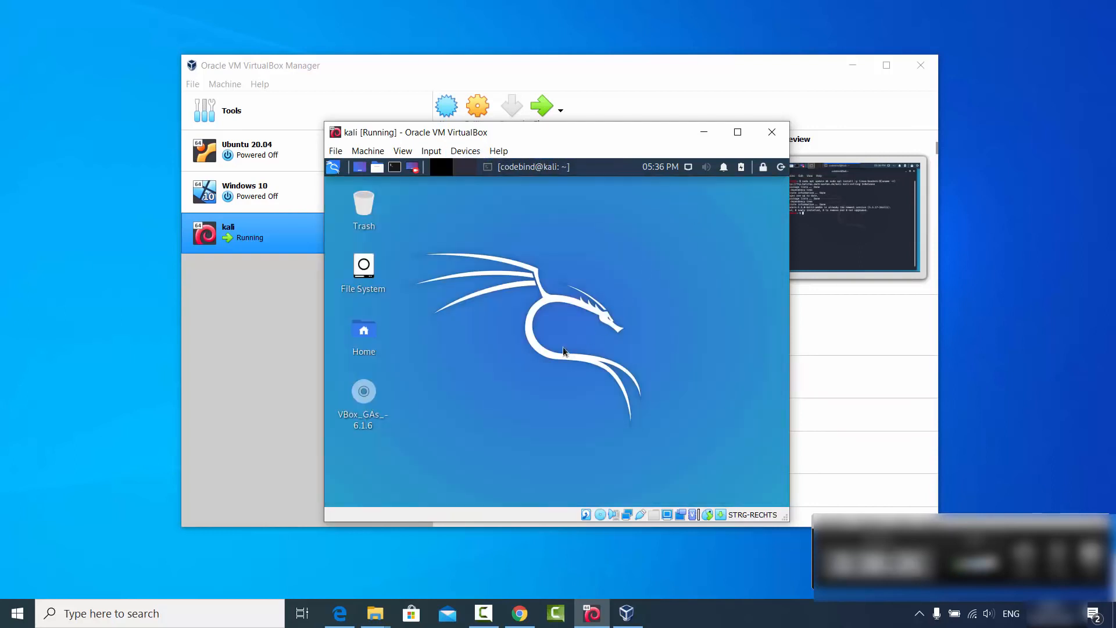
pyautogui.doubleClick(368, 394)
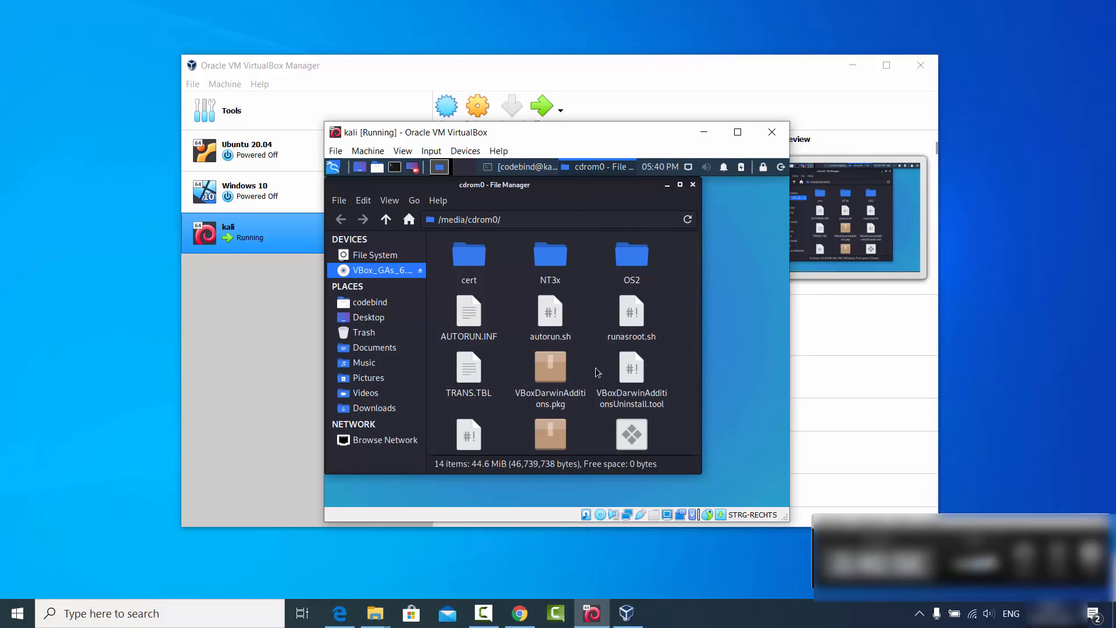
# Copy all 14 Guest Additions files from the disc into Downloads and open a new terminal.
pyautogui.hotkey('ctrl', 'a')
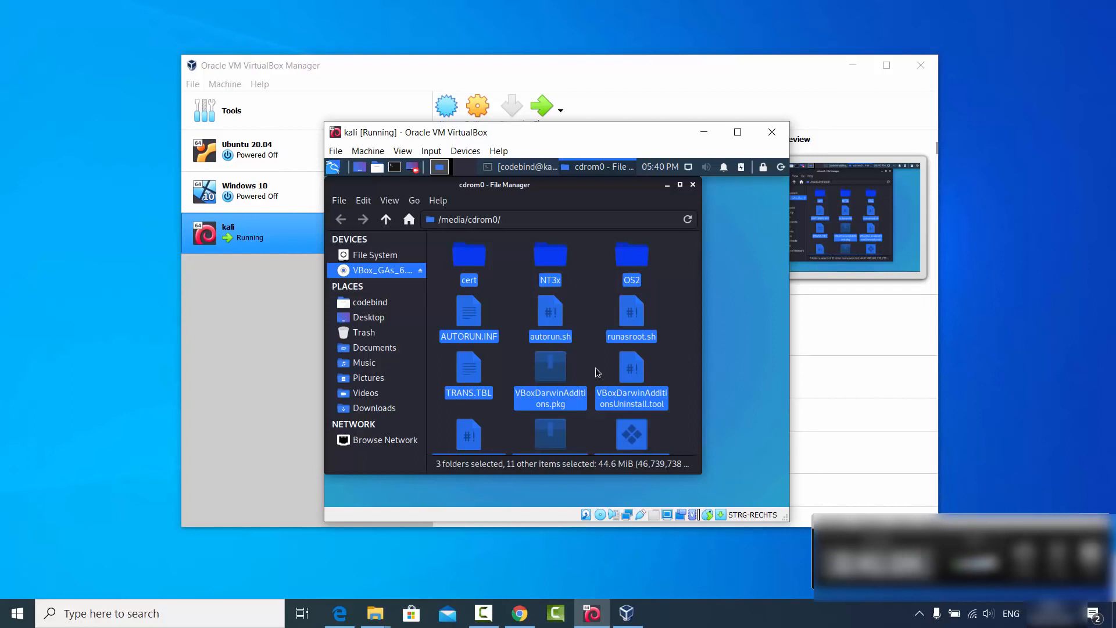
pyautogui.click(387, 409)
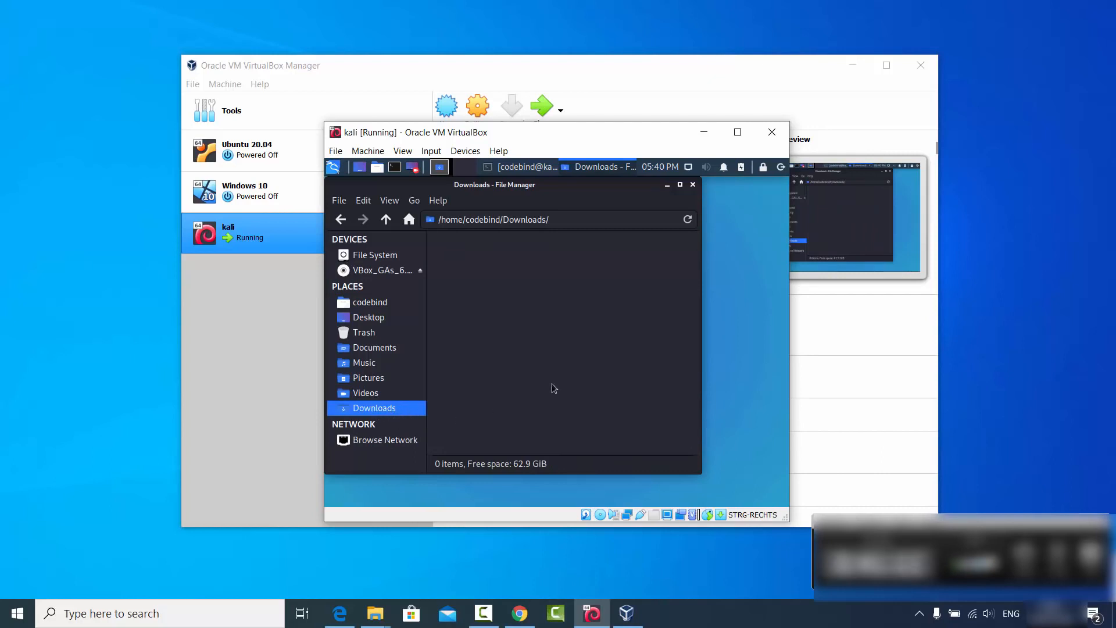
pyautogui.hotkey('ctrl', 'v')
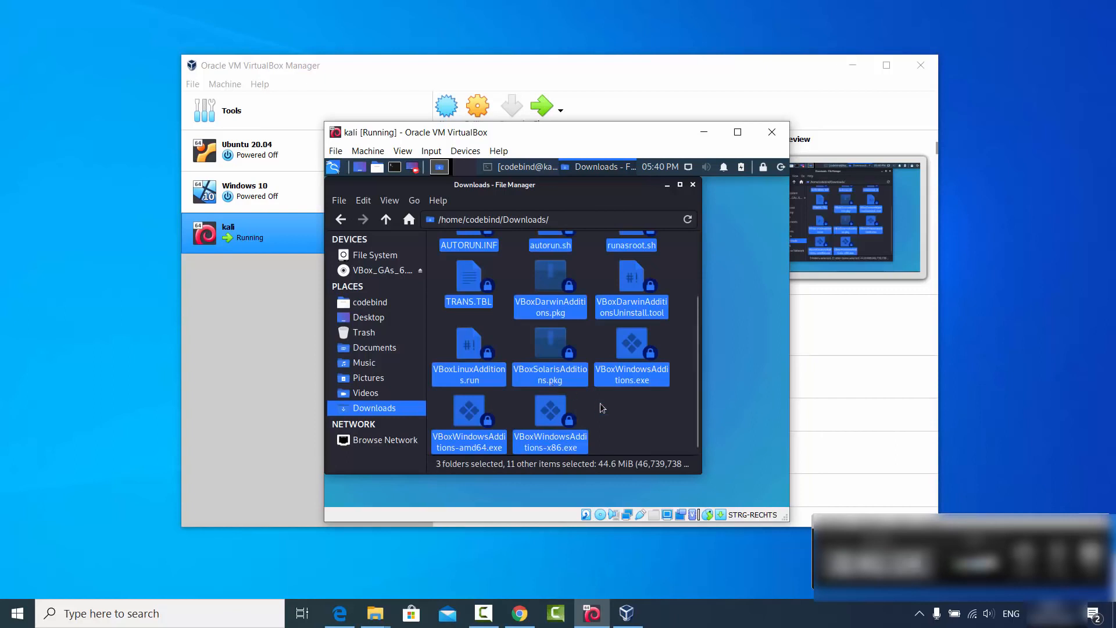
pyautogui.click(608, 410)
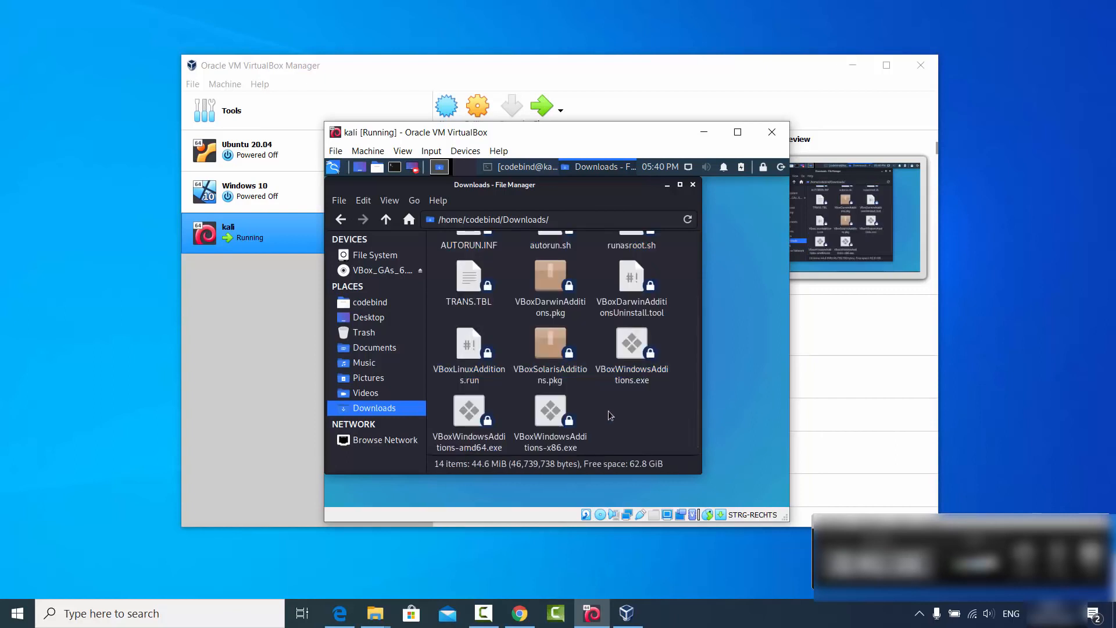
pyautogui.scroll(1, 609, 411)
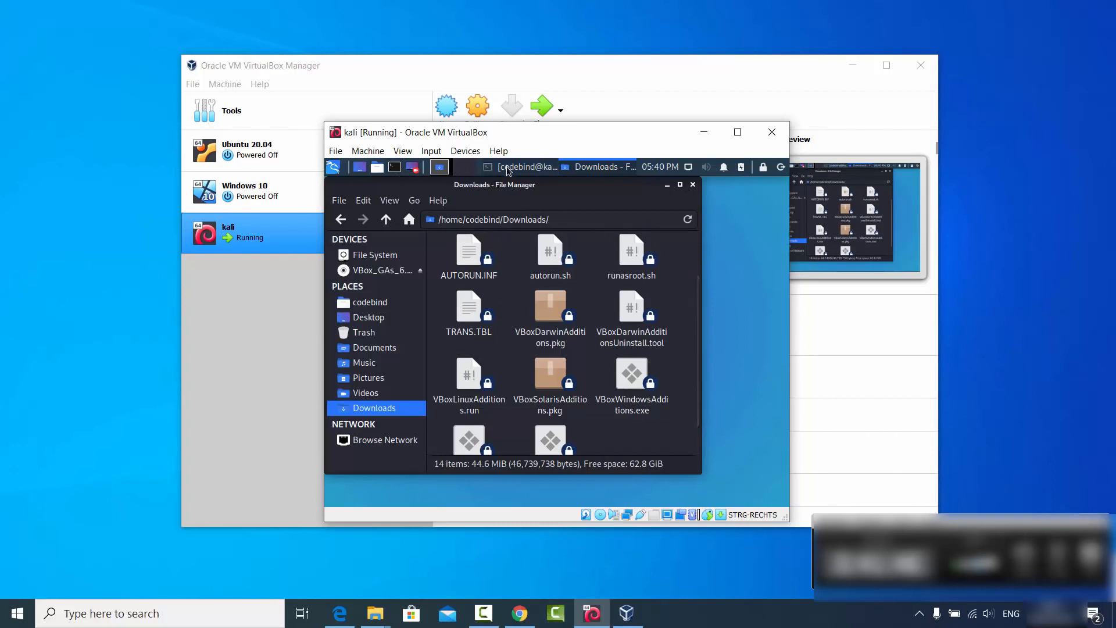
pyautogui.click(395, 167)
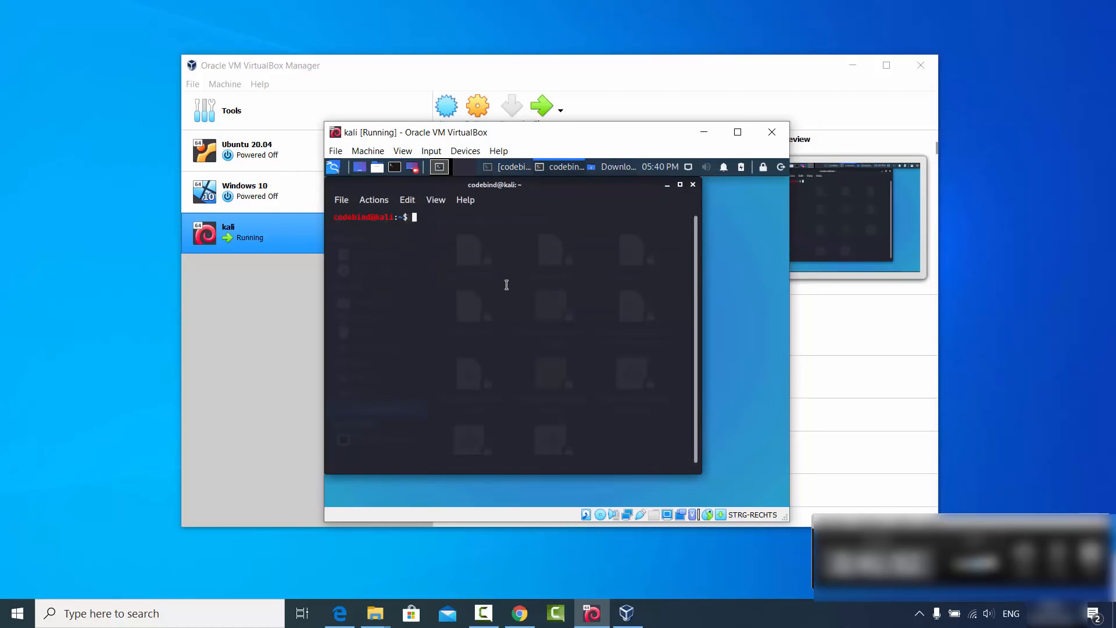
# Change into the Downloads folder with cd and list its files with ls.
pyautogui.write('cd Dow')
pyautogui.press('Tab')
pyautogui.press('Return')
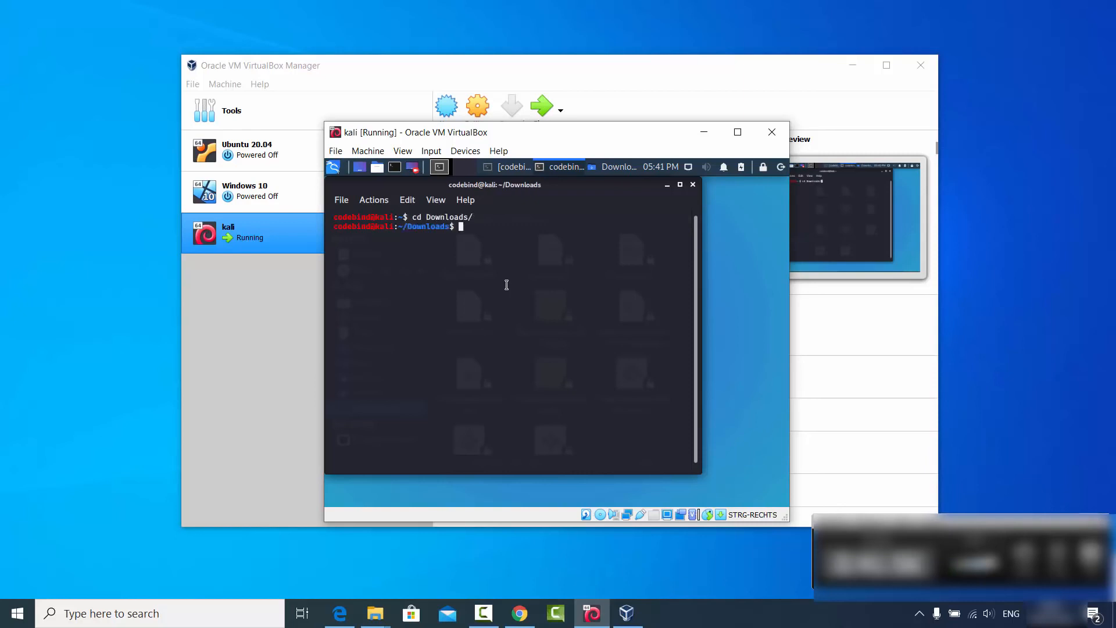
pyautogui.write('ls')
pyautogui.press('Return')
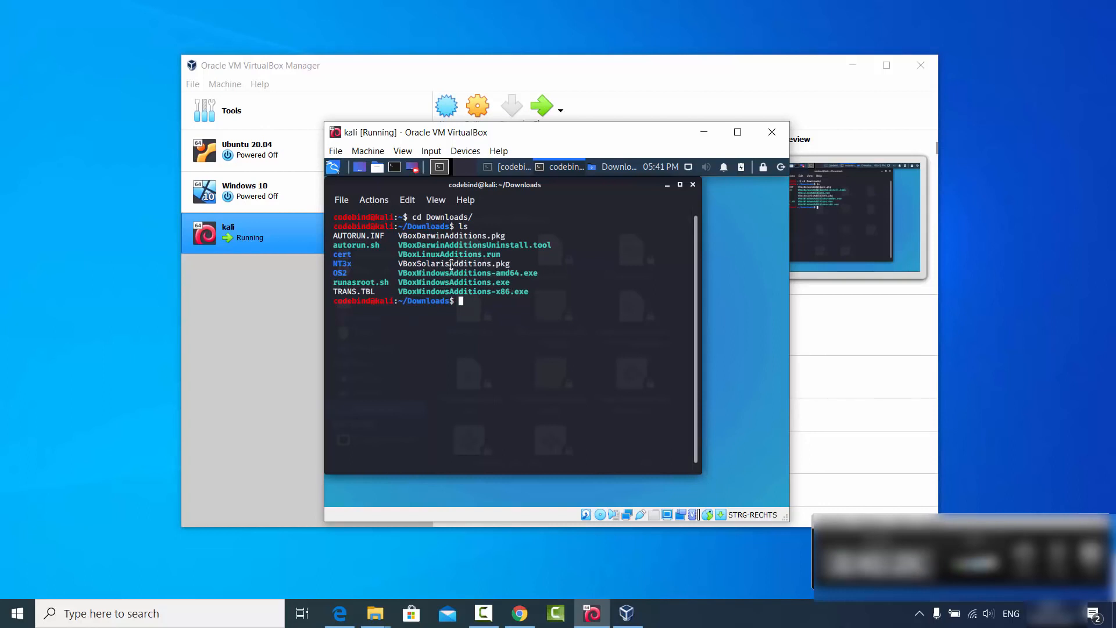
# Make VBoxLinuxAdditions.run executable with chmod 755.
pyautogui.write('chmod 755')
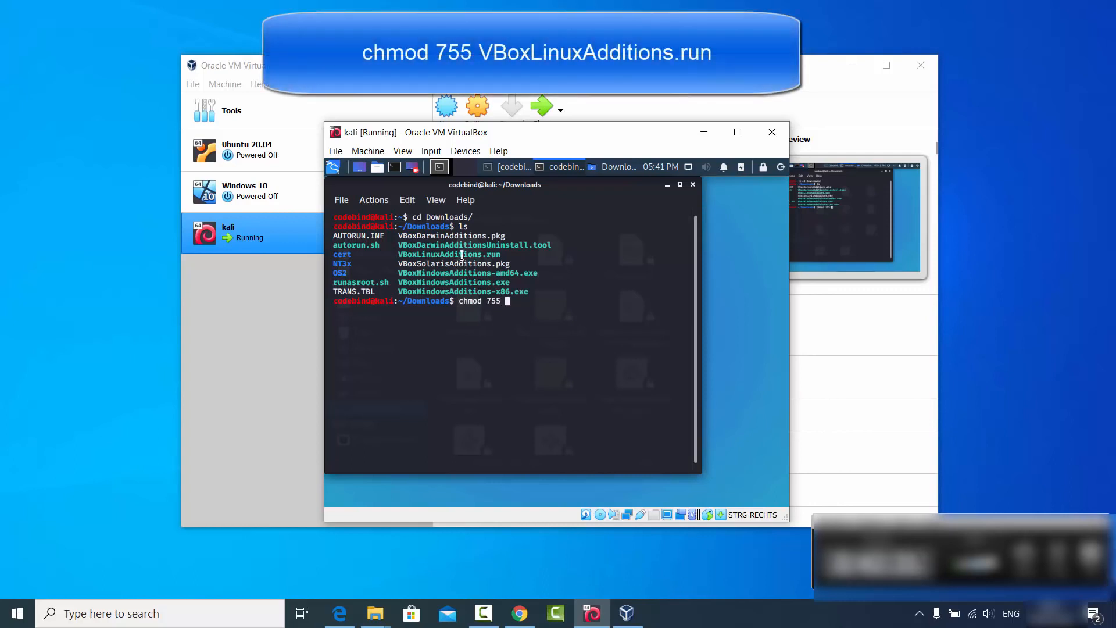
pyautogui.doubleClick(462, 254)
pyautogui.middleClick(462, 254)
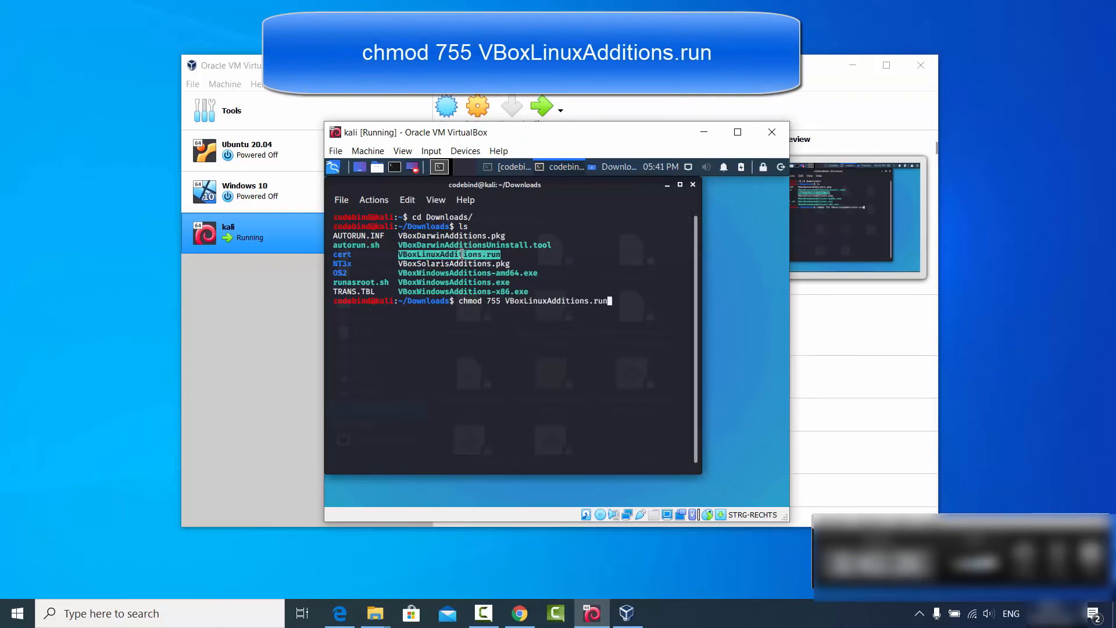
pyautogui.press('Return')
pyautogui.click(543, 329)
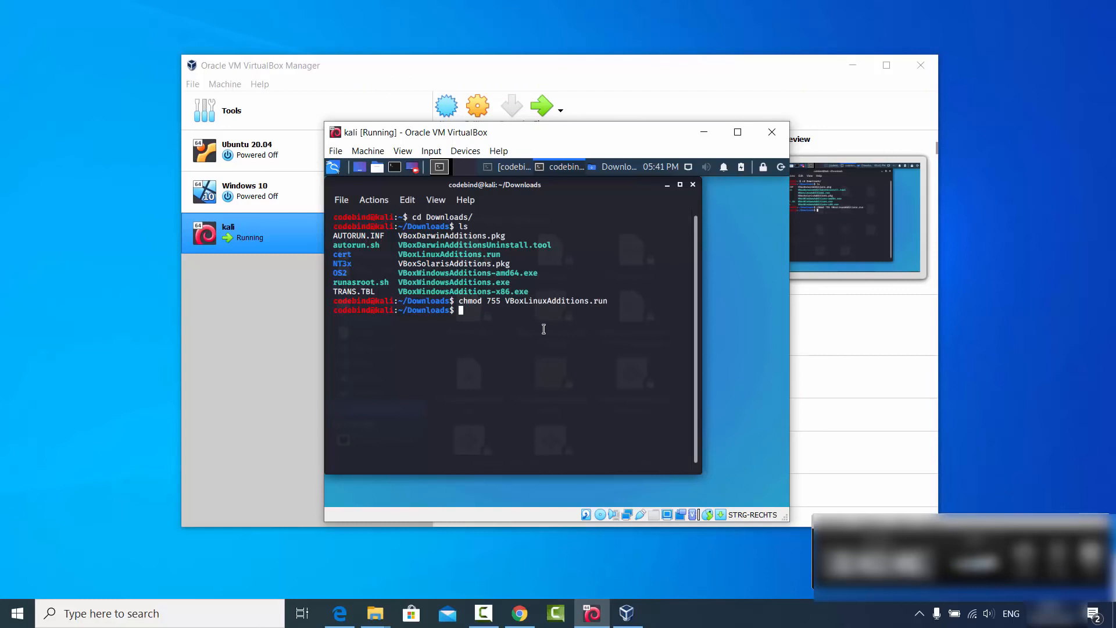
# Run ./VBoxLinuxAdditions.run, which aborts without administrator rights, and recall the command for editing.
pyautogui.write('./VBoxL')
pyautogui.press('Tab')
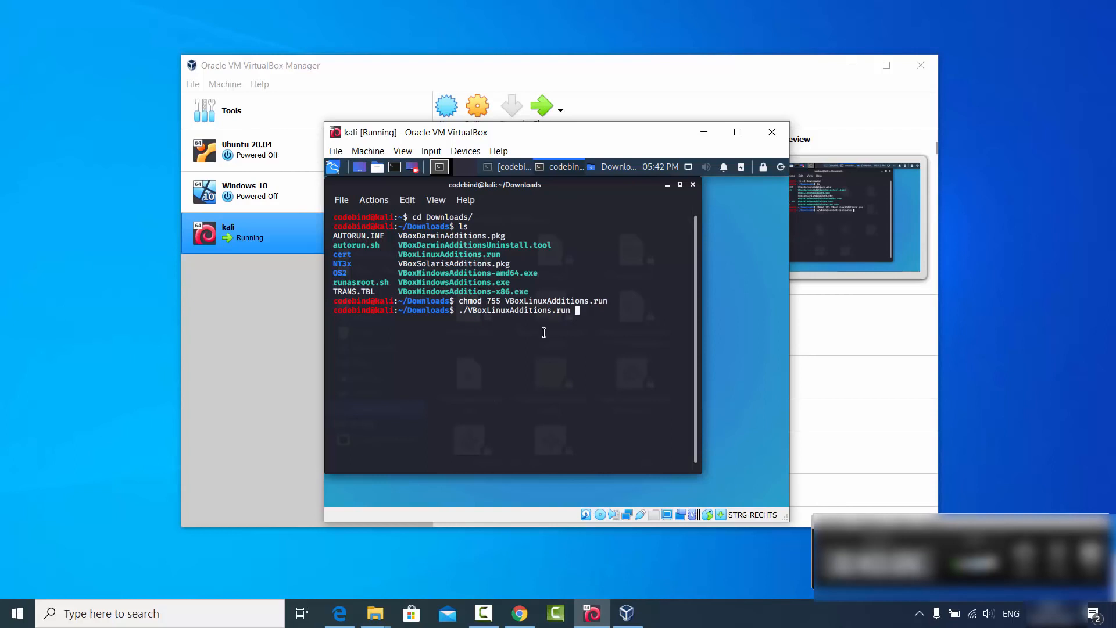
pyautogui.press('Return')
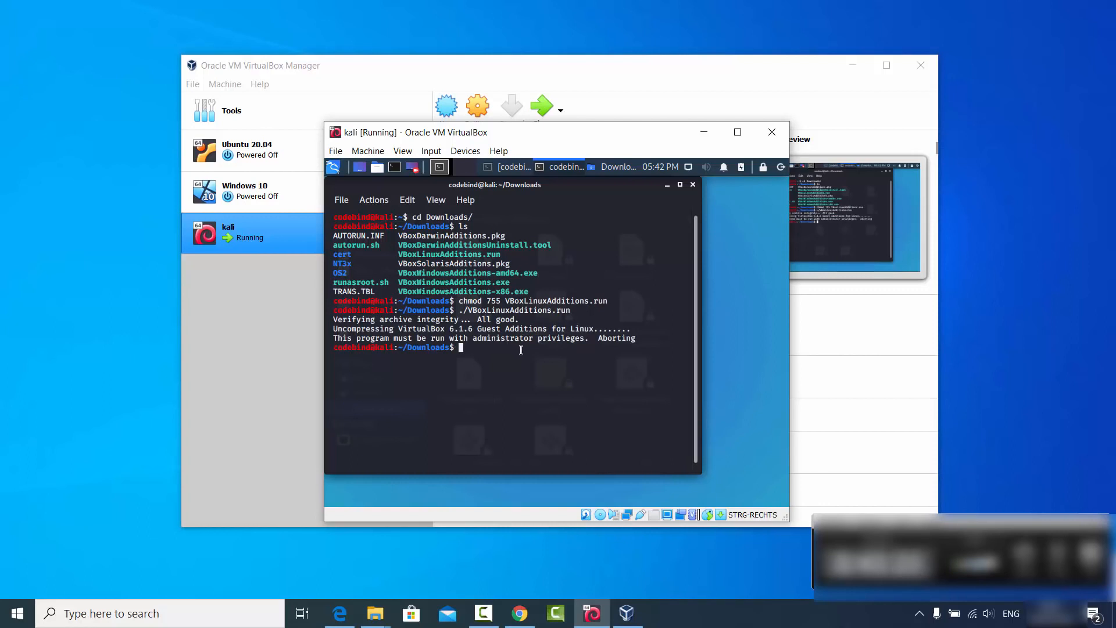
pyautogui.press('Up')
pyautogui.press('Left')
pyautogui.press('Left')
pyautogui.press('Left')
pyautogui.press('Left')
pyautogui.press('Left')
pyautogui.press('Left')
pyautogui.press('Left')
pyautogui.press('Left')
pyautogui.press('Left')
pyautogui.press('Left')
pyautogui.press('Left')
pyautogui.press('Left')
pyautogui.press('Left')
pyautogui.press('Left')
pyautogui.press('Left')
pyautogui.press('Left')
pyautogui.press('Left')
pyautogui.press('Left')
pyautogui.press('Left')
pyautogui.press('Left')
pyautogui.press('Left')
pyautogui.press('Left')
pyautogui.press('Left')
pyautogui.press('Left')
# Rerun the installer with sudo, enter the administrator password, and answer yes to continue.
pyautogui.write('sudo')
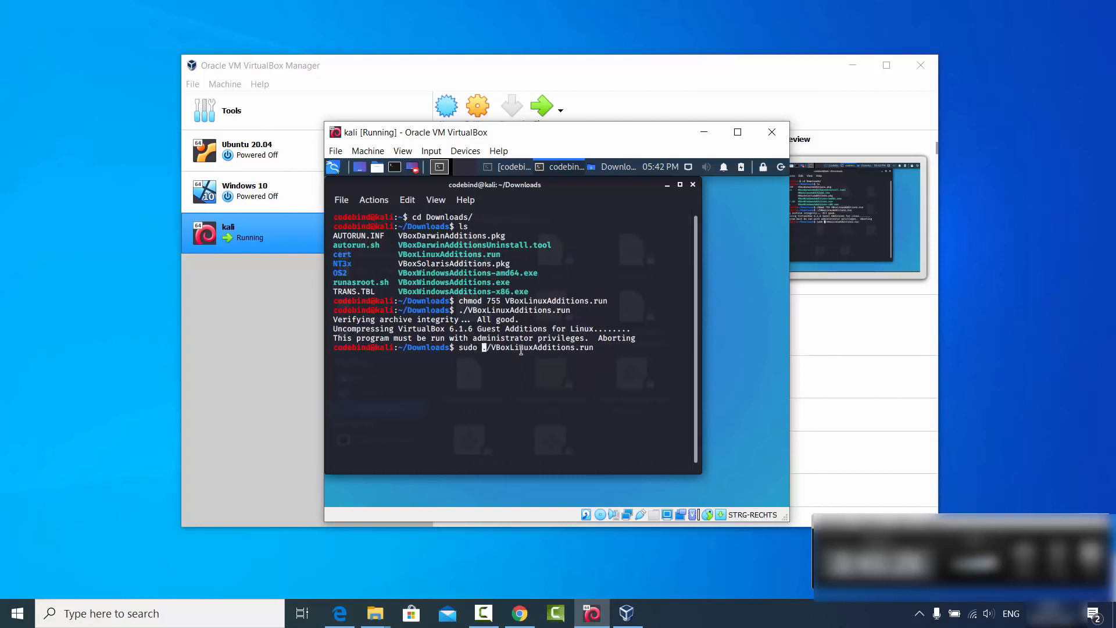
pyautogui.press('Return')
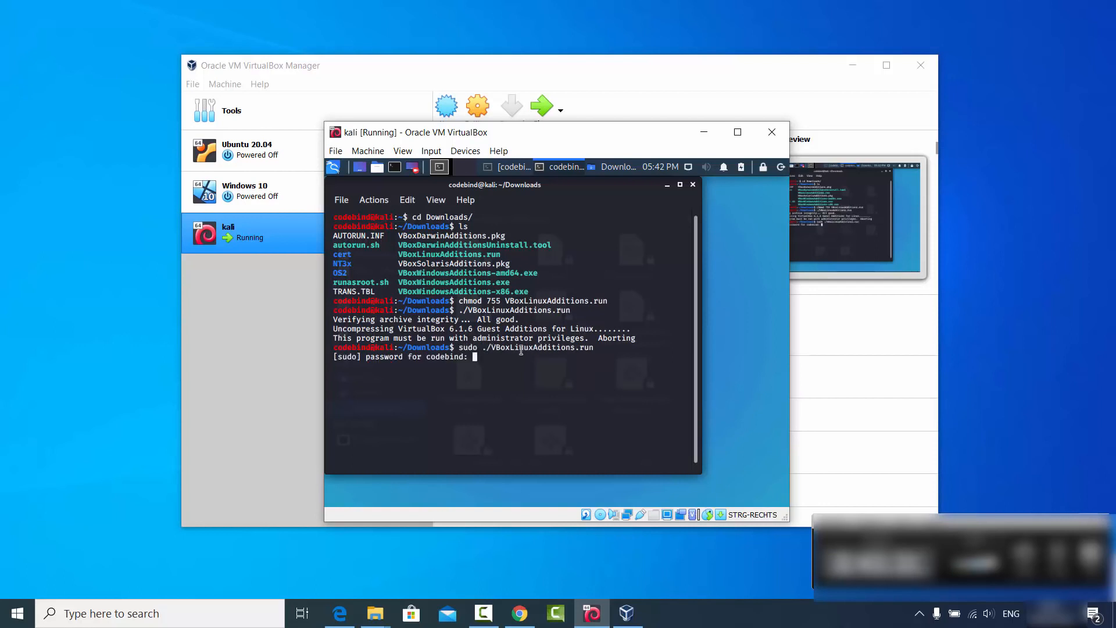
pyautogui.press('Return')
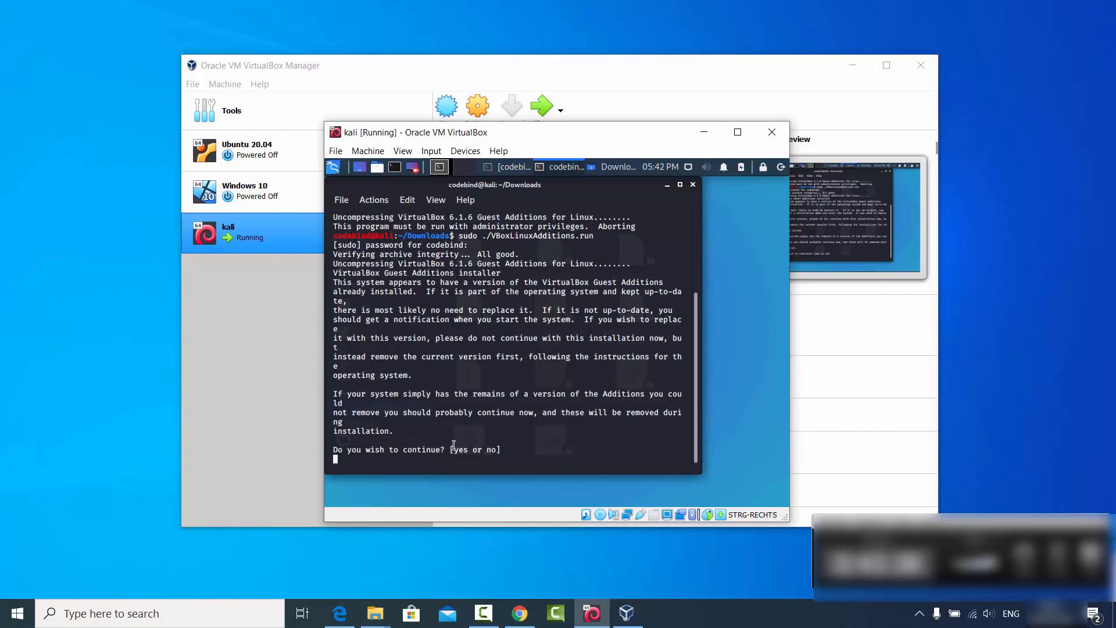
pyautogui.write('yes')
pyautogui.press('Return')
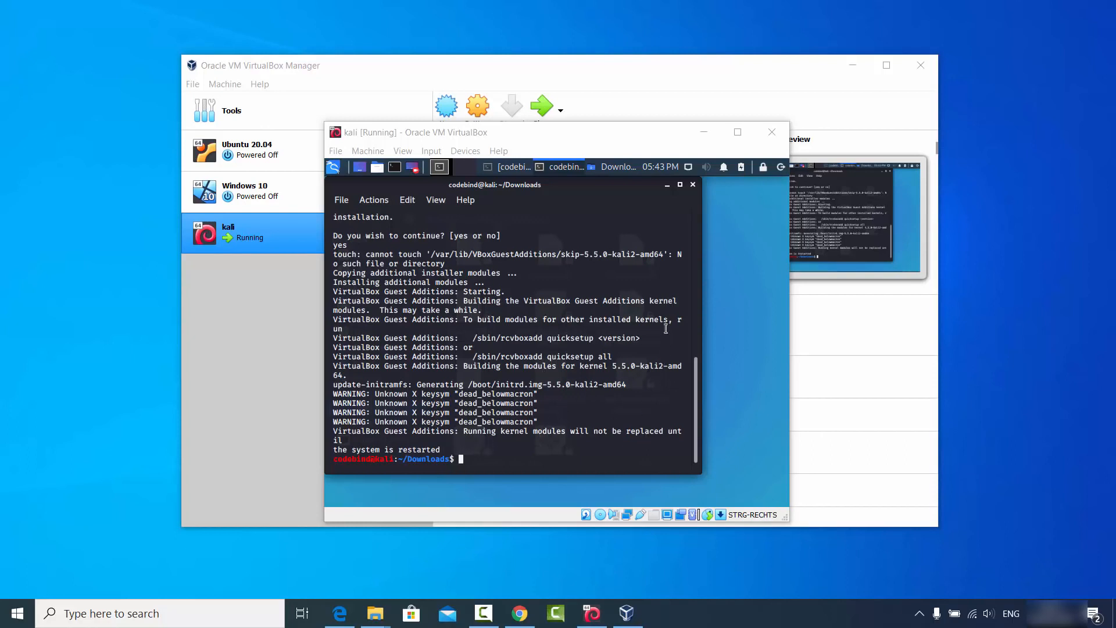
# Close the terminal and Downloads window, shut Kali down, and start the kali VM again.
pyautogui.click(693, 185)
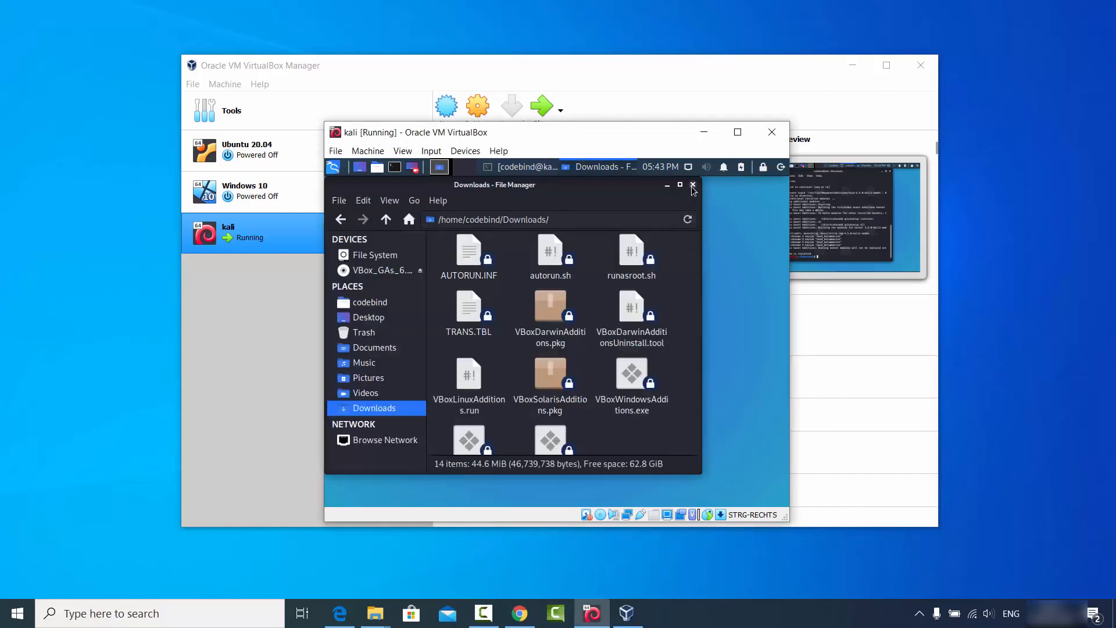
pyautogui.click(692, 185)
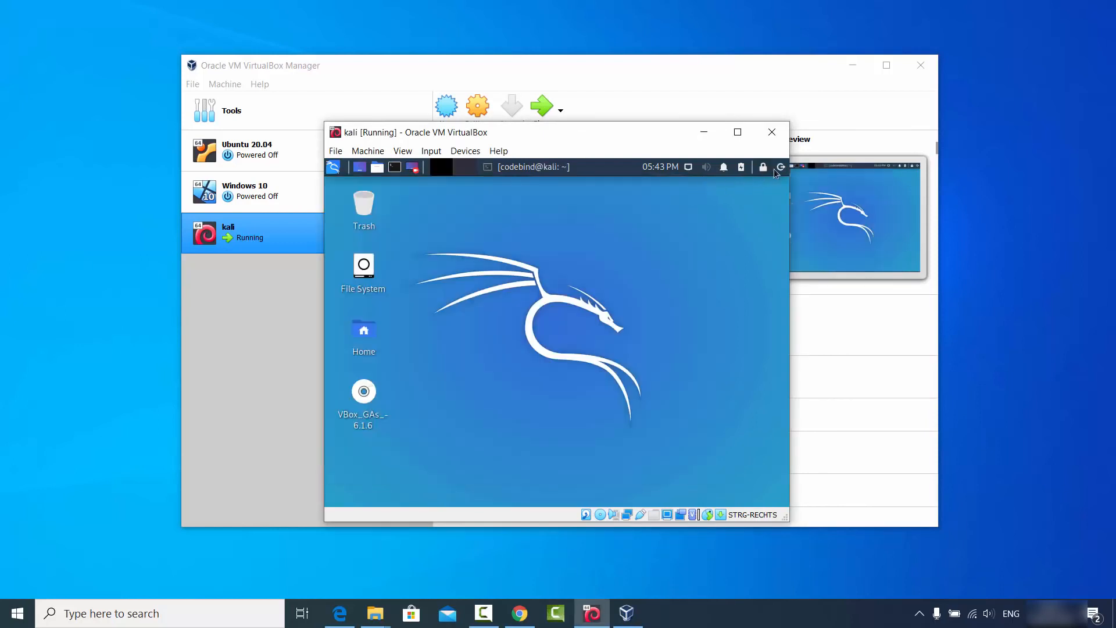
pyautogui.click(778, 168)
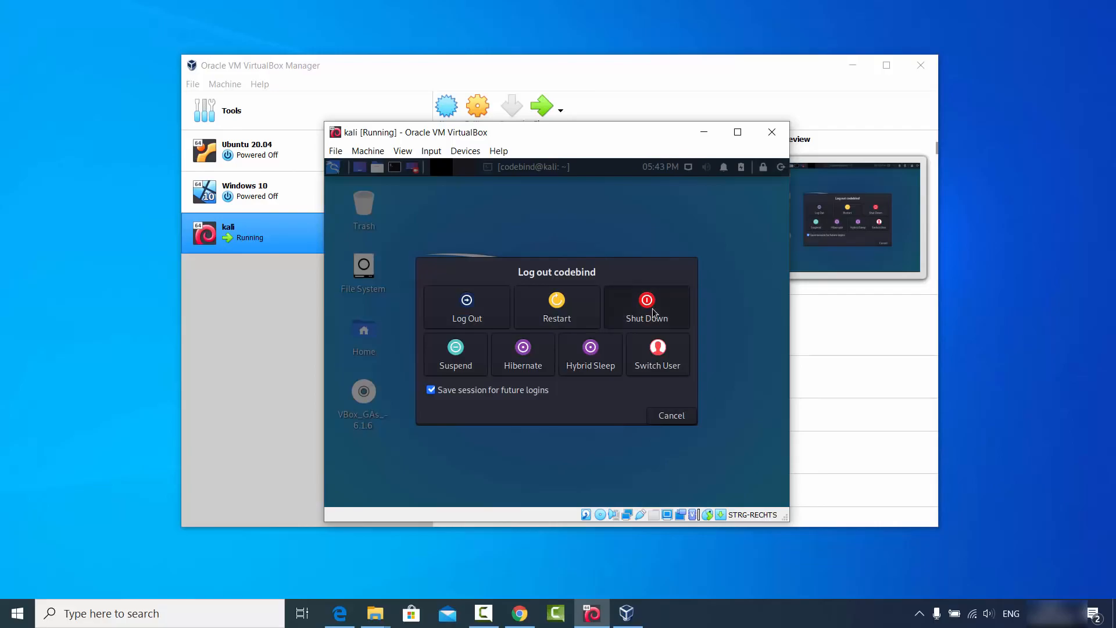
pyautogui.click(653, 313)
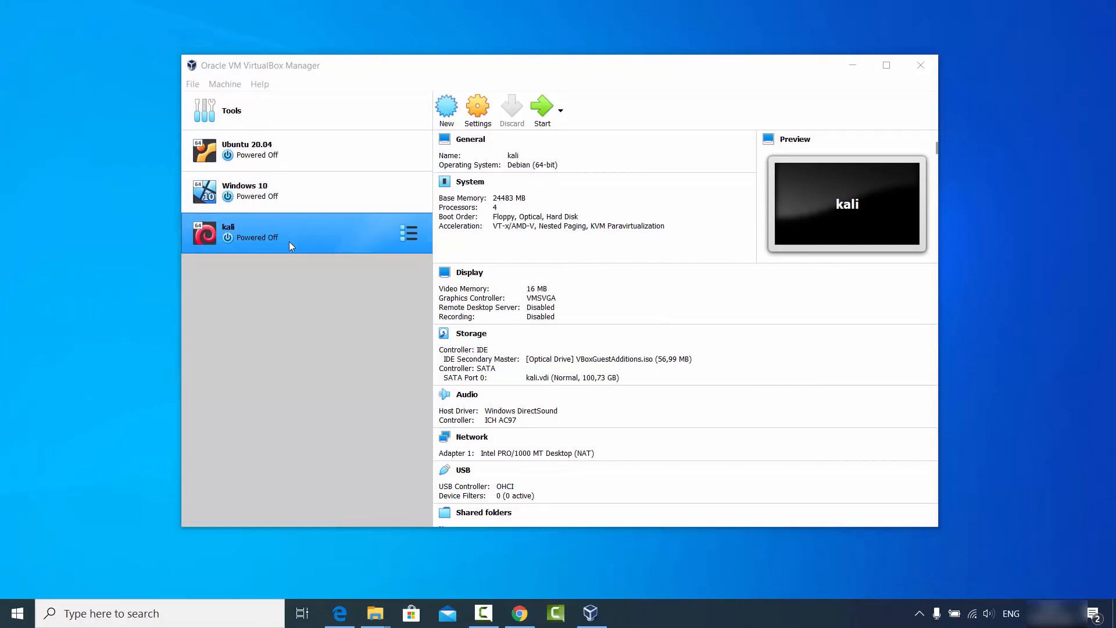
pyautogui.click(541, 112)
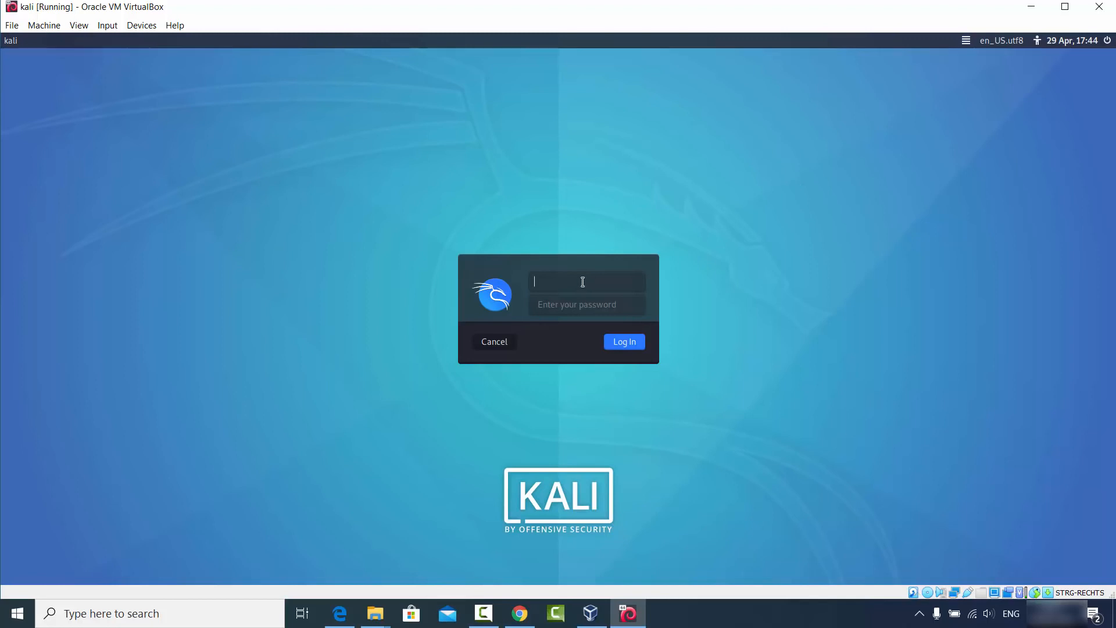
# Log in to Kali with the user's credentials and drag the terminal much larger across the screen.
pyautogui.write('codebind')
pyautogui.press('Tab')
pyautogui.press('Return')
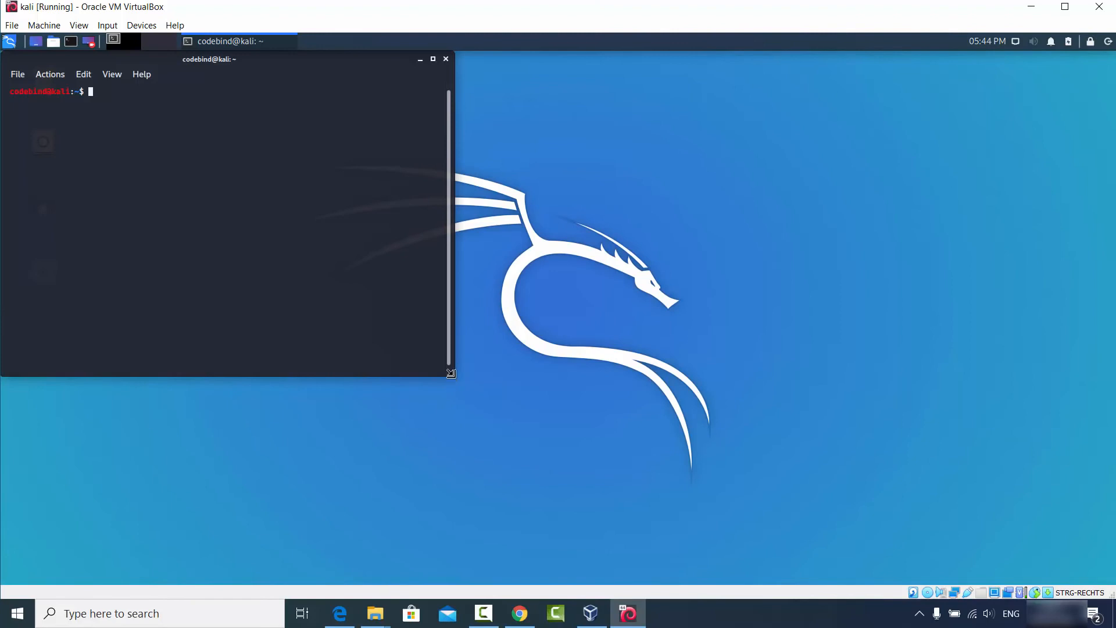
pyautogui.moveTo(451, 380); pyautogui.dragTo(871, 496)
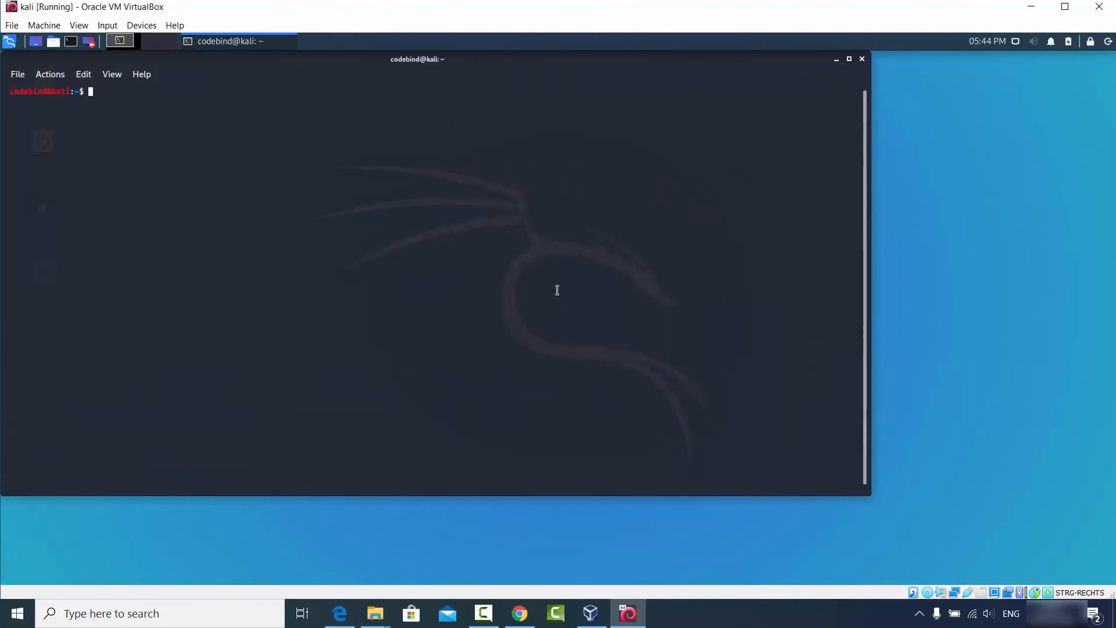
pyautogui.click(714, 611)
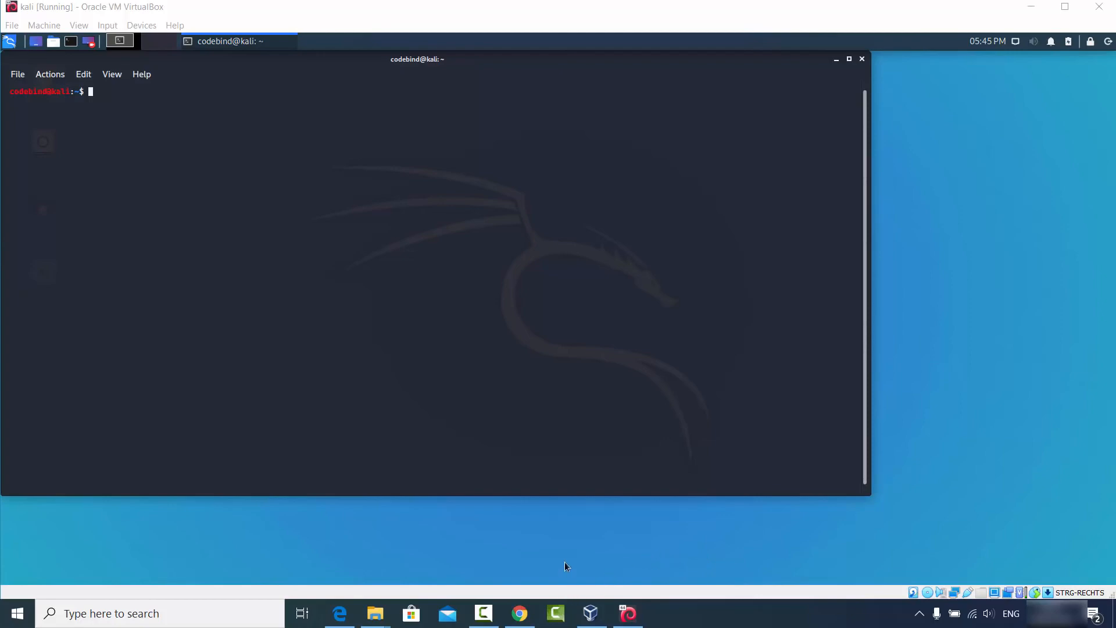
# Copy the introductory paragraph from Chrome's Kali downloads page and paste it into the Kali terminal.
pyautogui.click(520, 614)
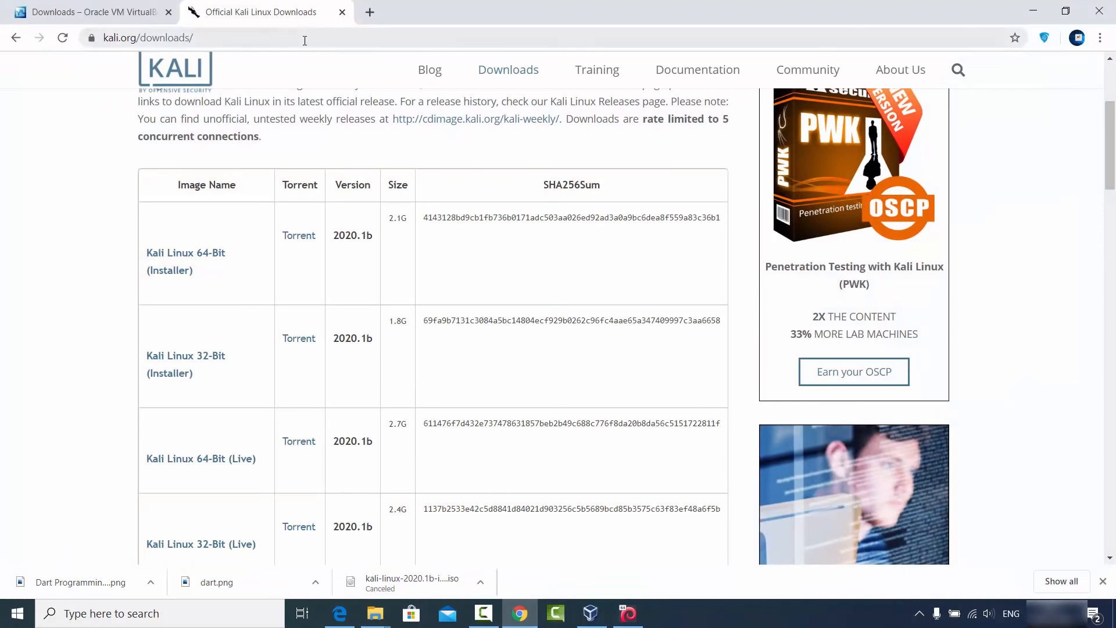
pyautogui.scroll(1, 323, 168)
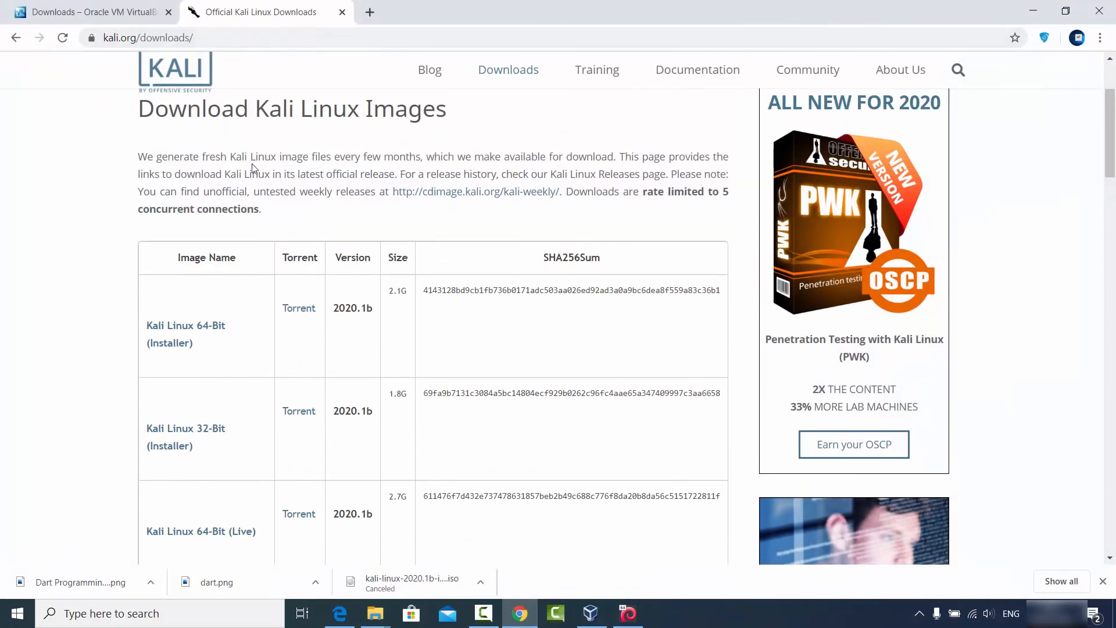
pyautogui.moveTo(141, 156); pyautogui.dragTo(563, 192)
pyautogui.hotkey('ctrl', 'c')
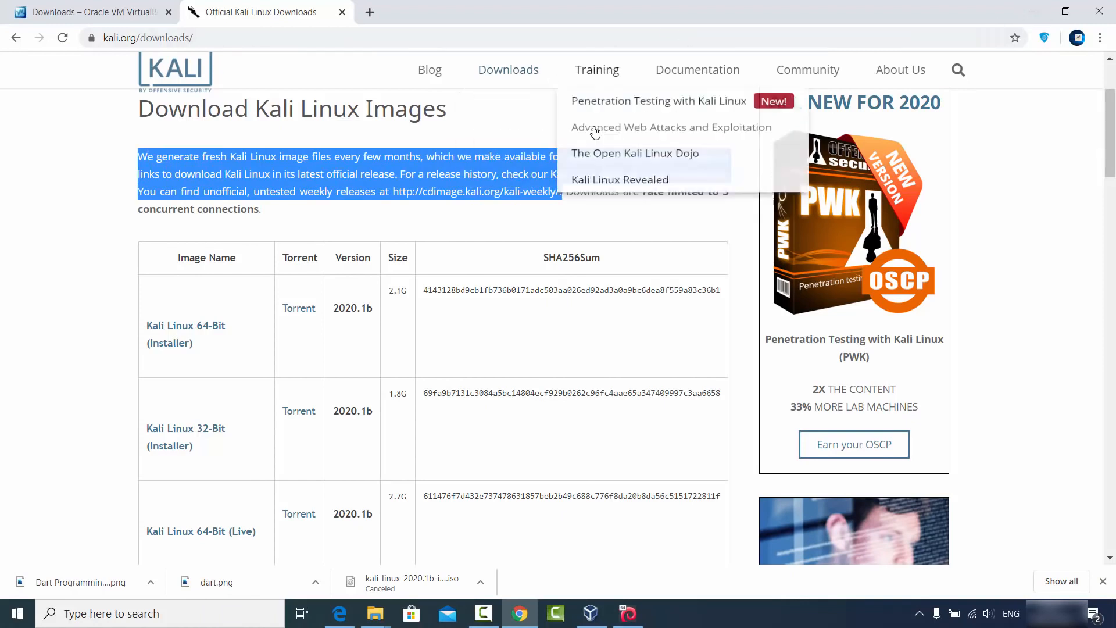
pyautogui.click(1034, 11)
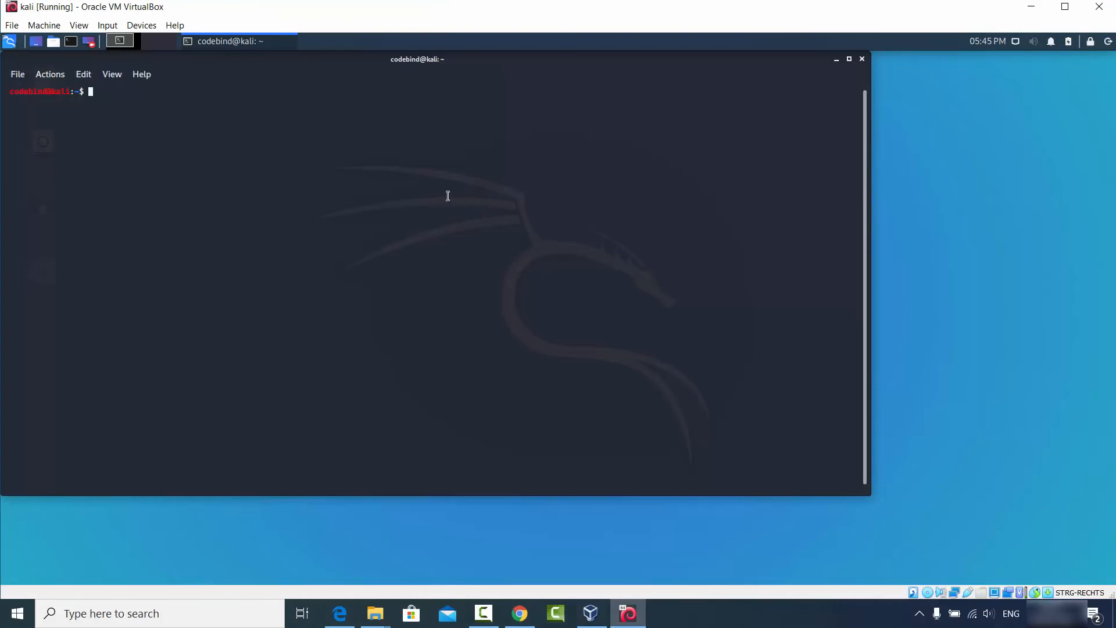
pyautogui.hotkey('ctrl', 'shift', 'v')
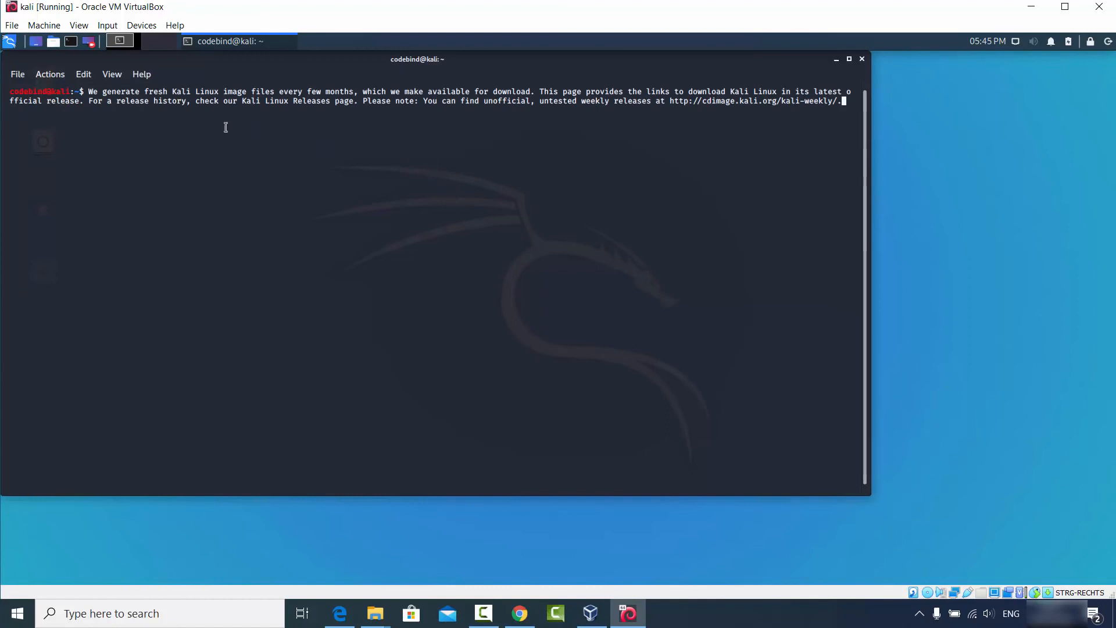
# Copy the pasted terminal text and paste it into a new Chrome tab's address bar.
pyautogui.moveTo(10, 93); pyautogui.dragTo(839, 102)
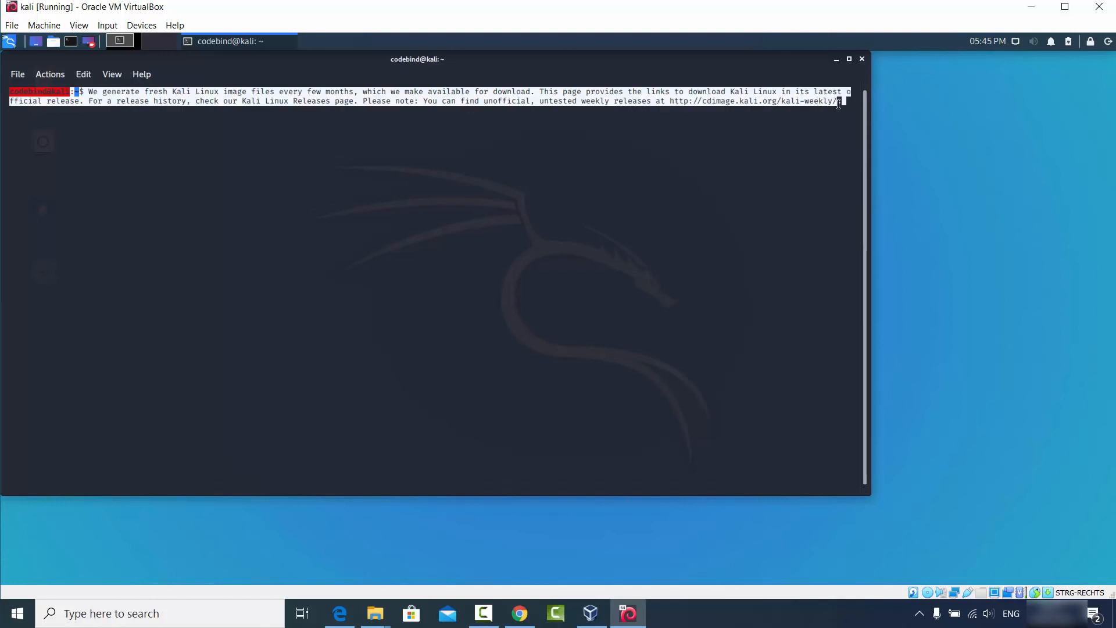
pyautogui.rightClick(785, 103)
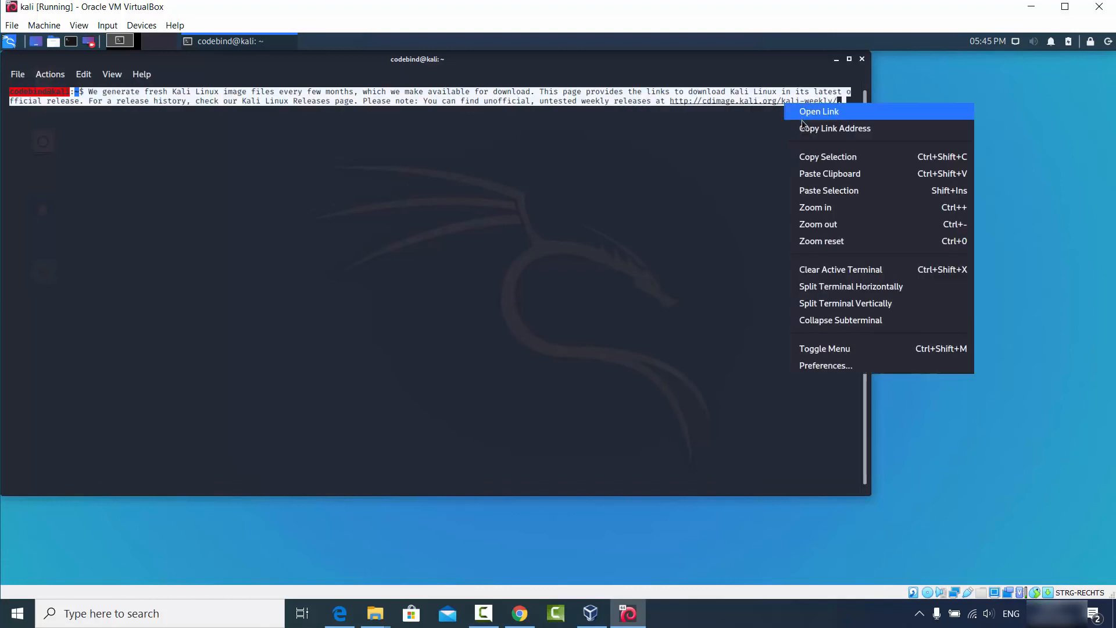
pyautogui.click(808, 155)
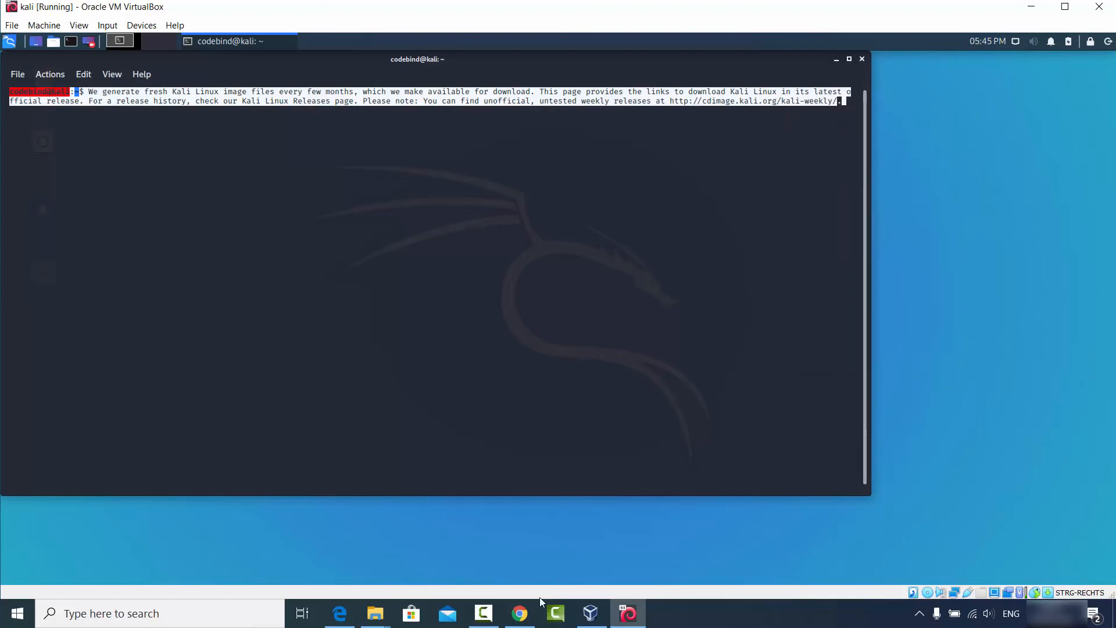
pyautogui.click(530, 615)
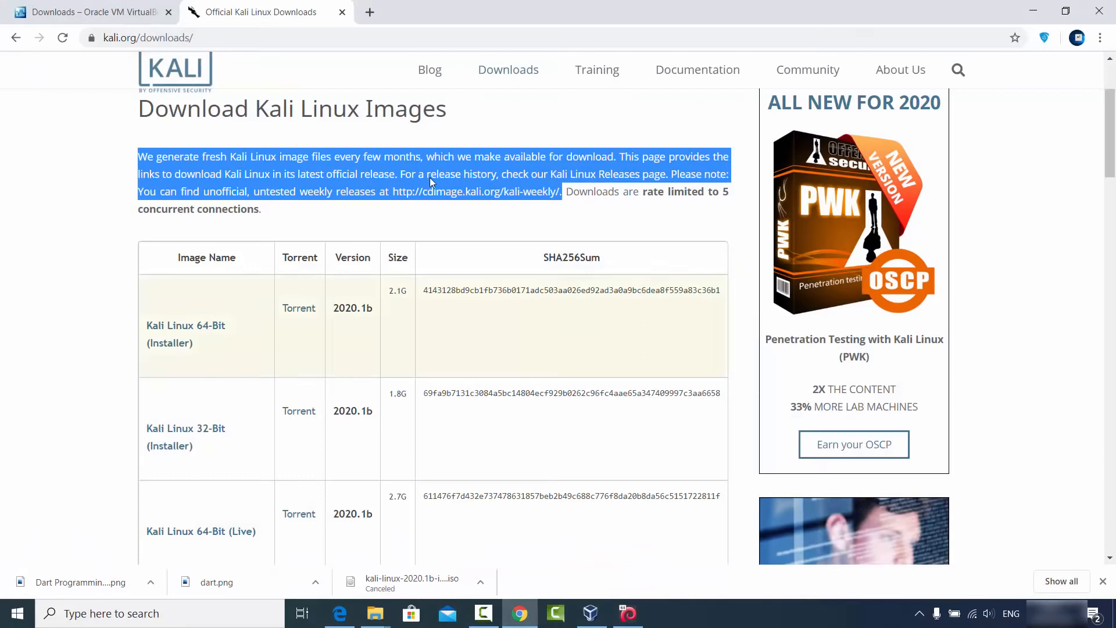
pyautogui.click(370, 13)
pyautogui.hotkey('ctrl', 'v')
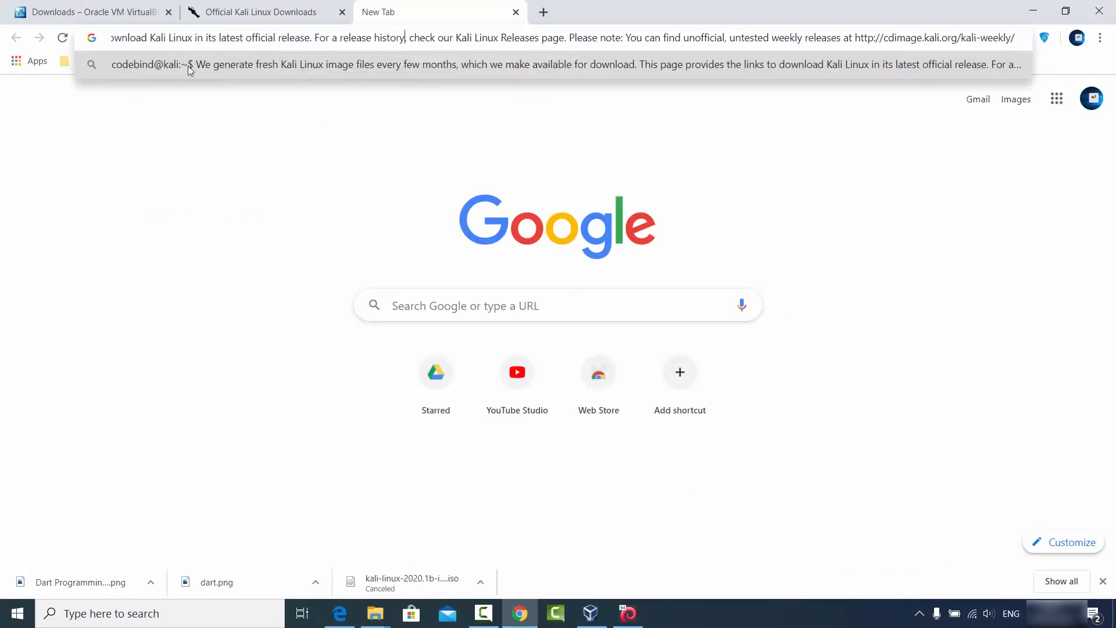
pyautogui.click(233, 169)
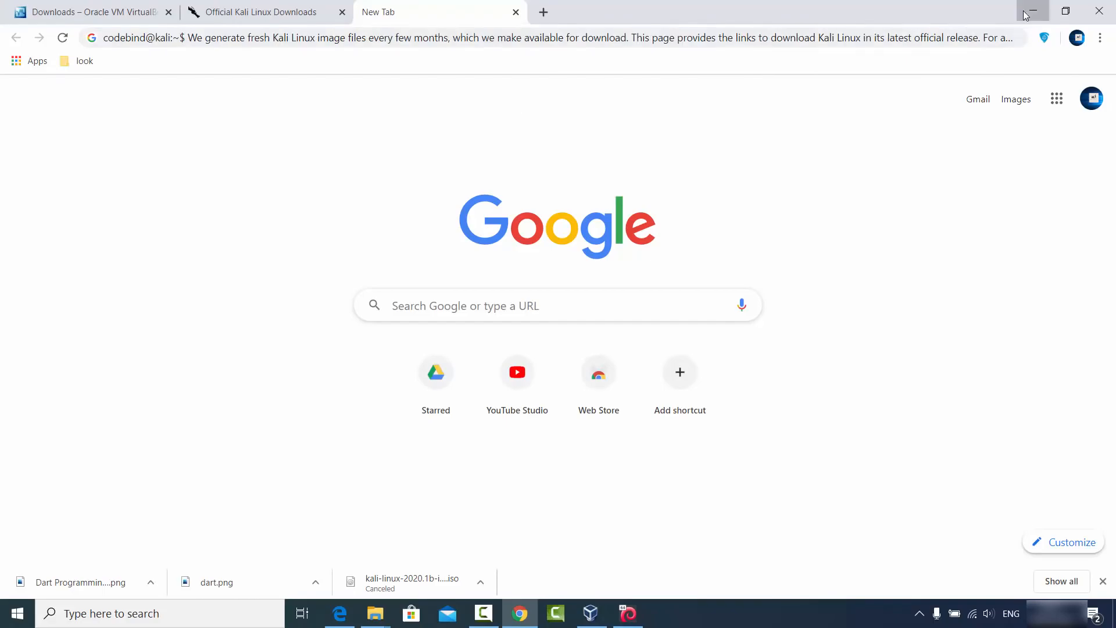
pyautogui.click(1031, 12)
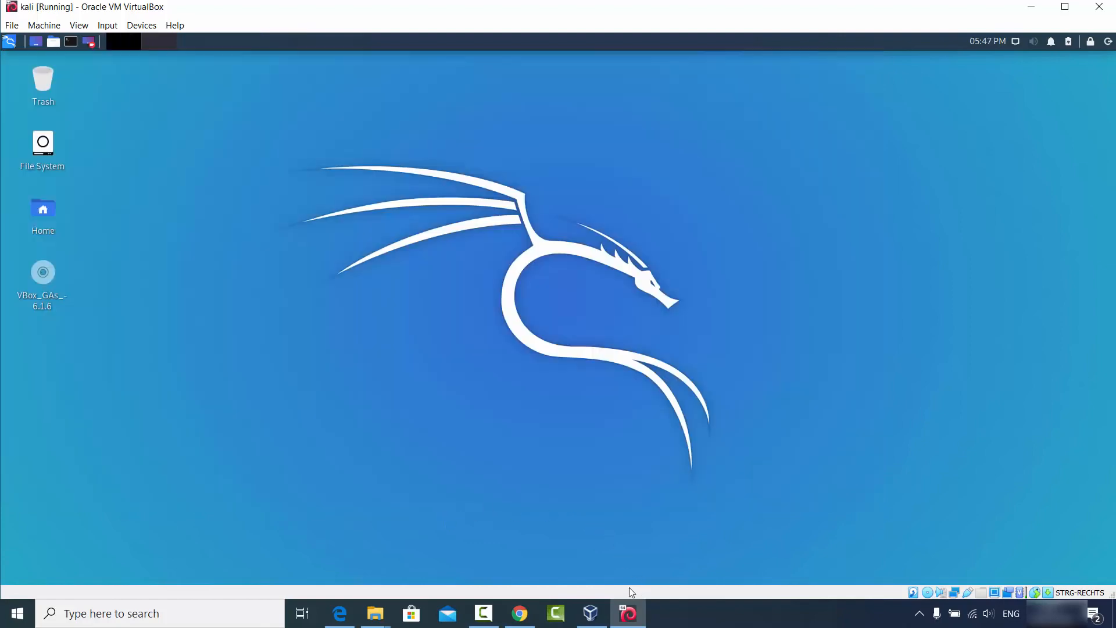
# Drag sample.png from the host's D:\Pictures\kali folder onto the Kali VM desktop.
pyautogui.moveTo(375, 613)
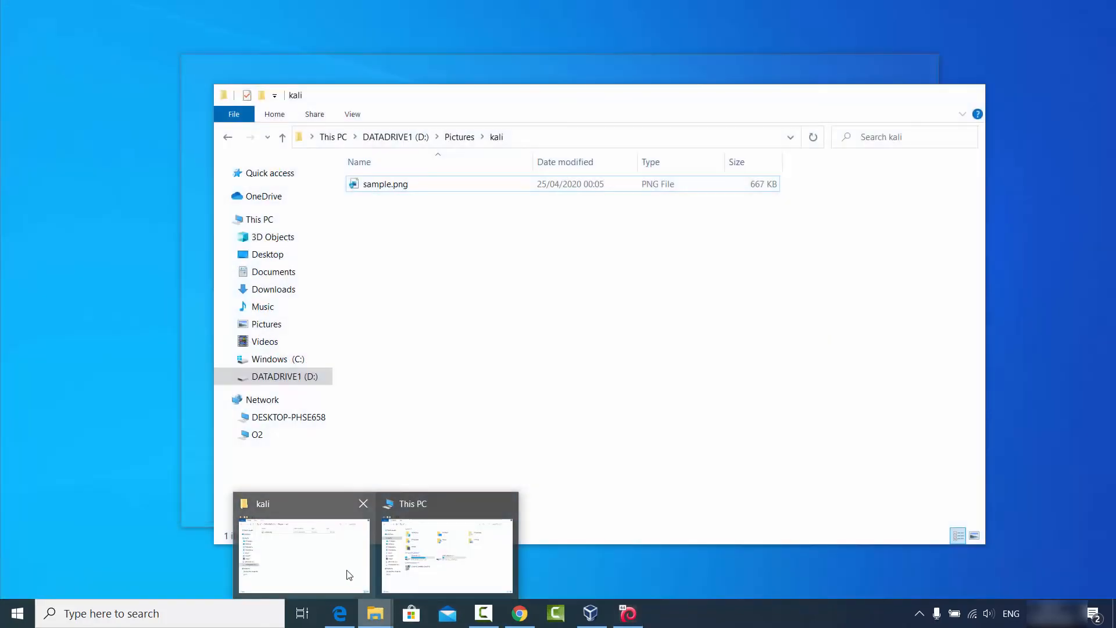
pyautogui.click(350, 573)
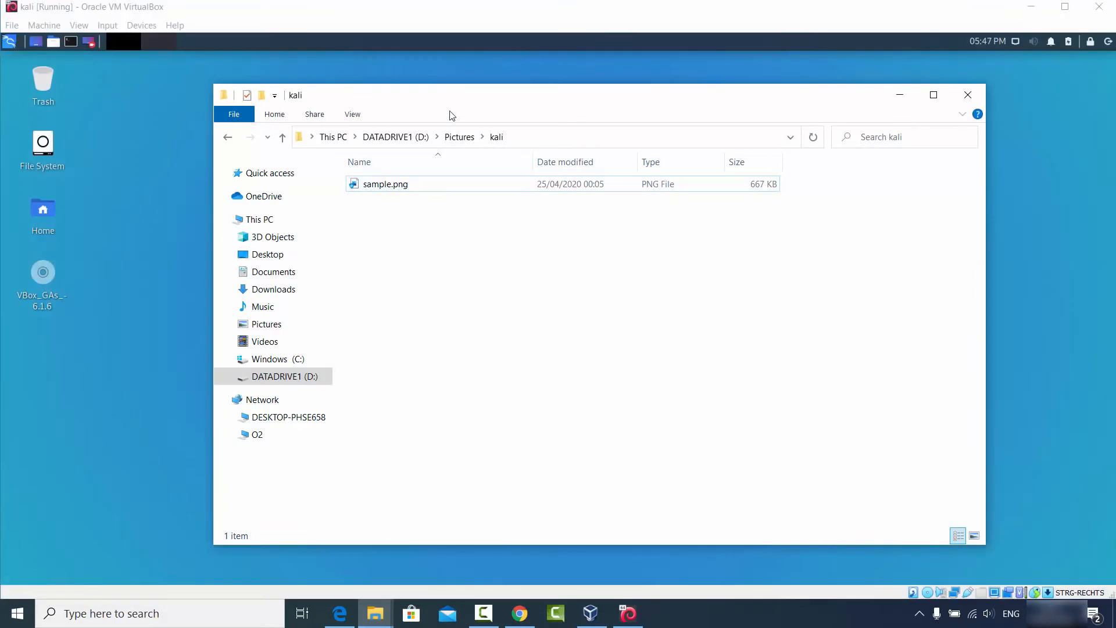
pyautogui.moveTo(459, 109); pyautogui.dragTo(657, 130)
pyautogui.click(575, 207)
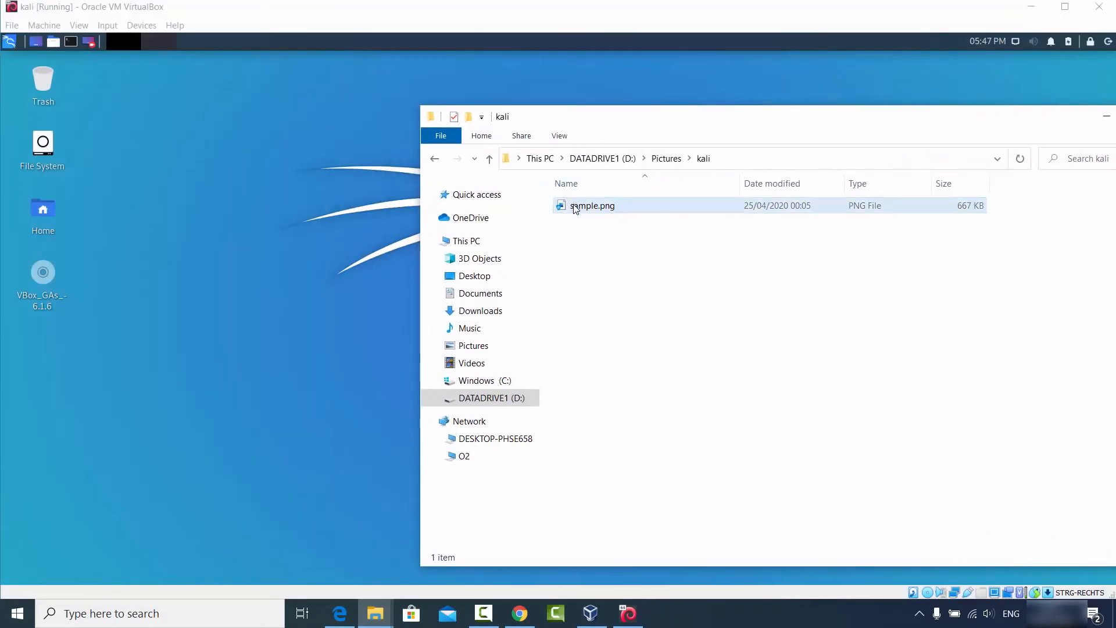
pyautogui.moveTo(574, 207); pyautogui.dragTo(199, 224)
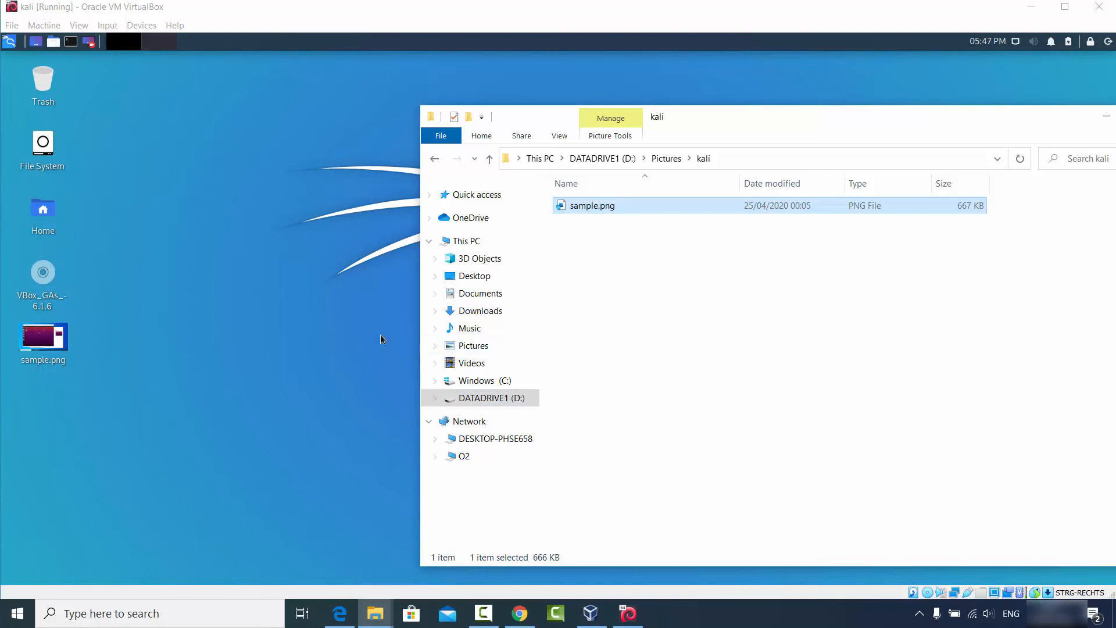
pyautogui.click(311, 314)
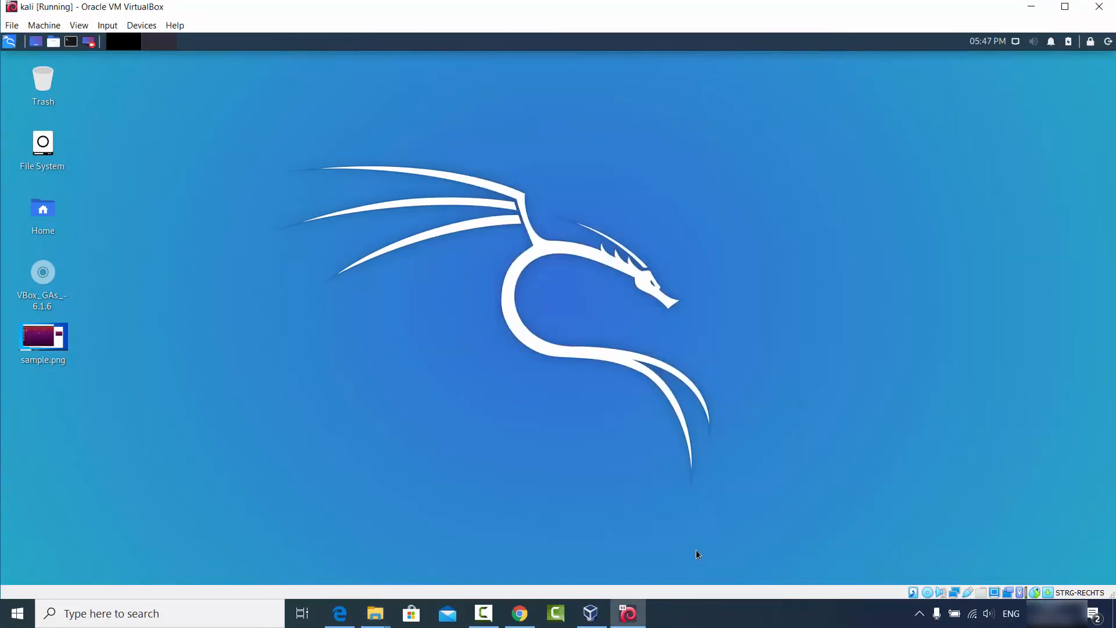
pyautogui.click(721, 622)
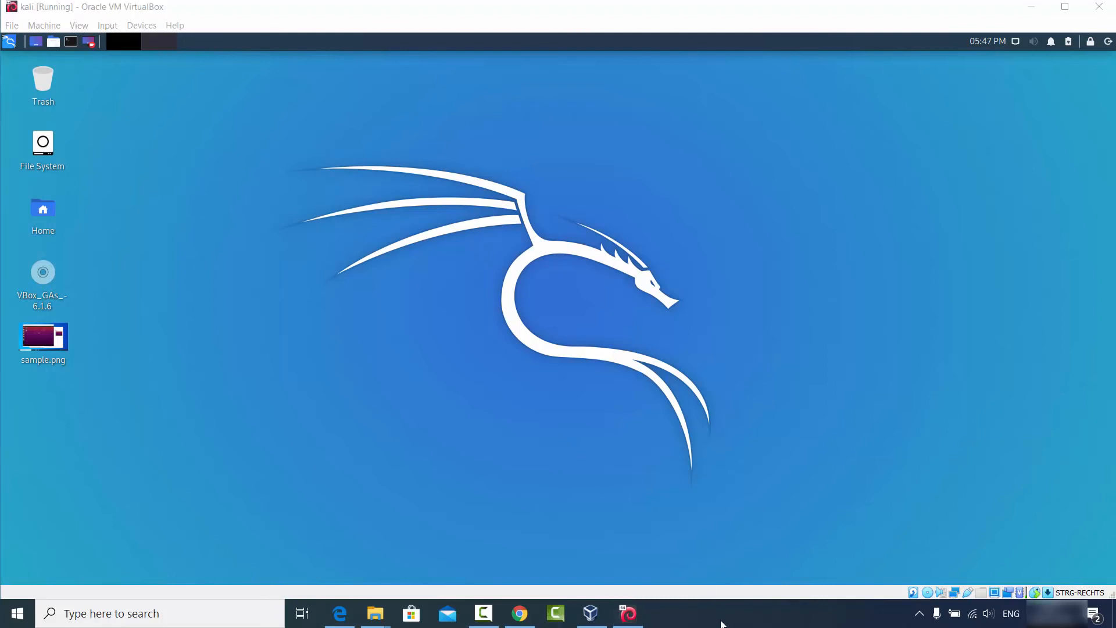